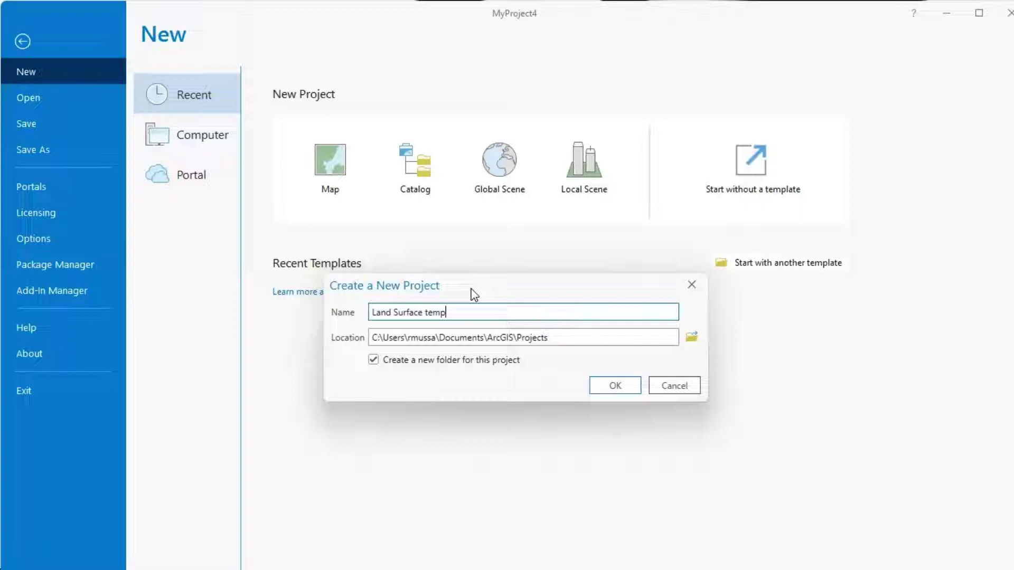
Create the new project named Land Surface temp in its own folder
click(615, 385)
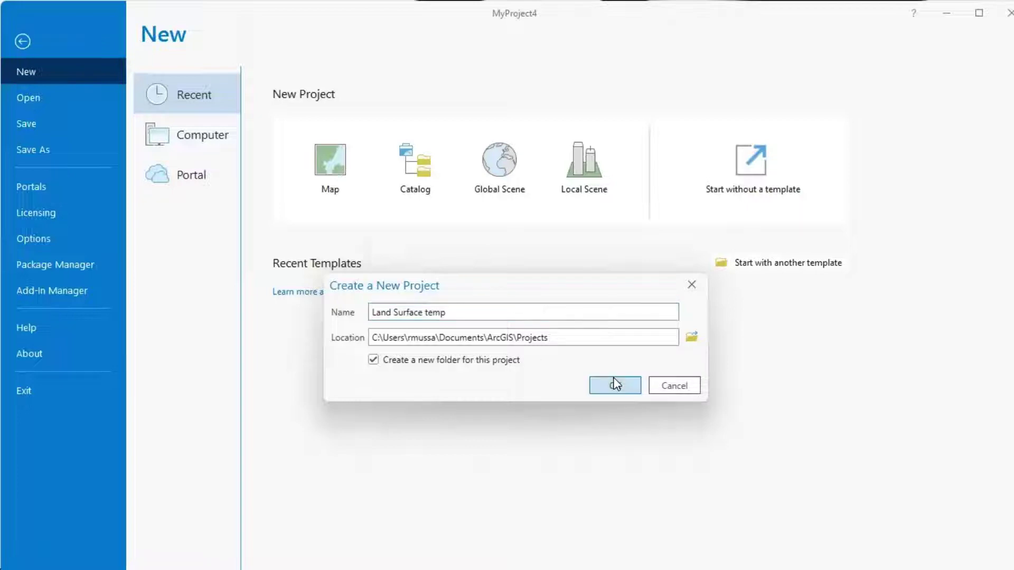
click(515, 320)
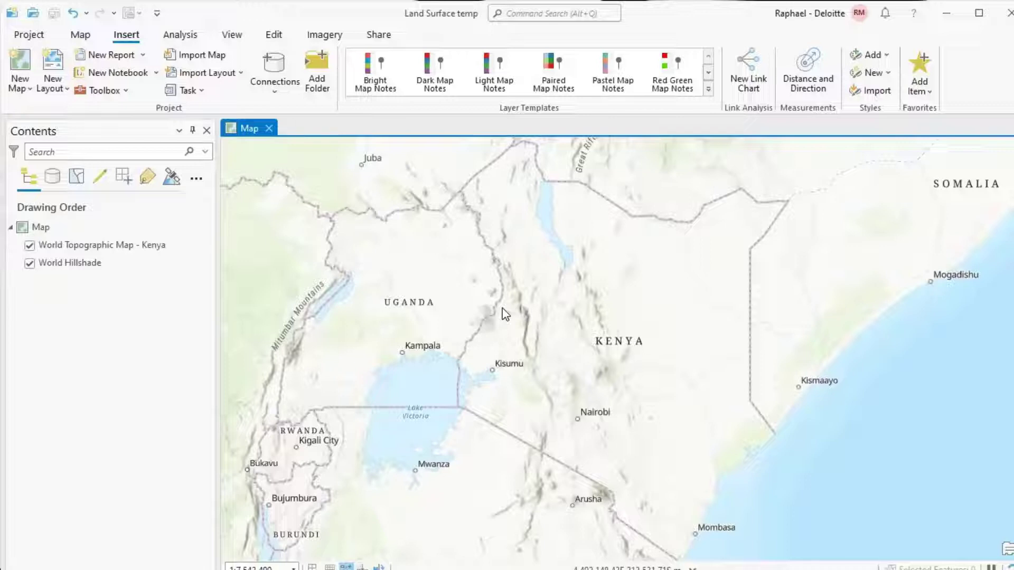
Add the Landsat 9 raster bands B4, B5 and B10 from the LC09_L1TP_168064_20220524_20220524_02_T1 folder to the map
click(29, 231)
right_click(30, 228)
click(113, 210)
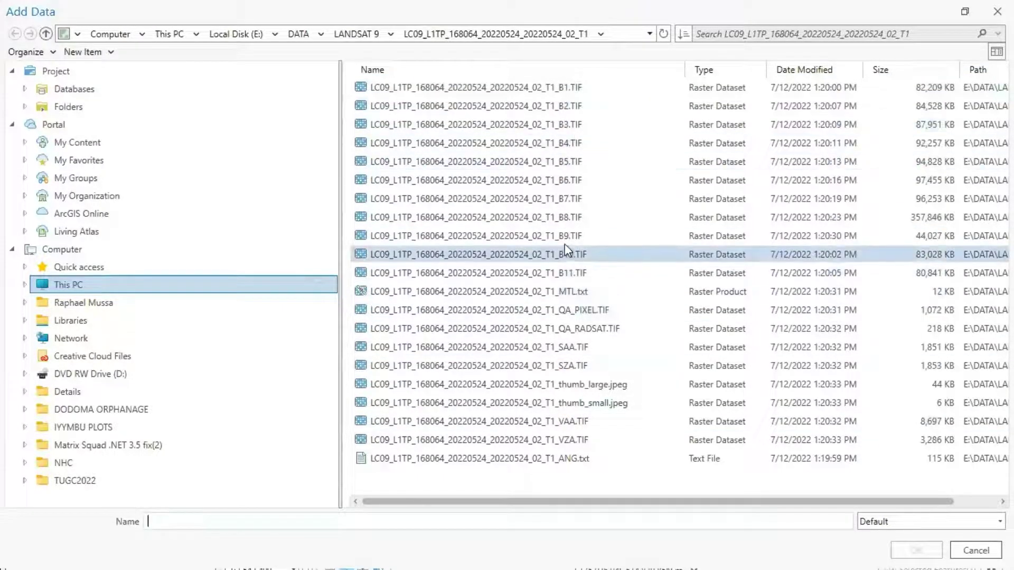
click(555, 144)
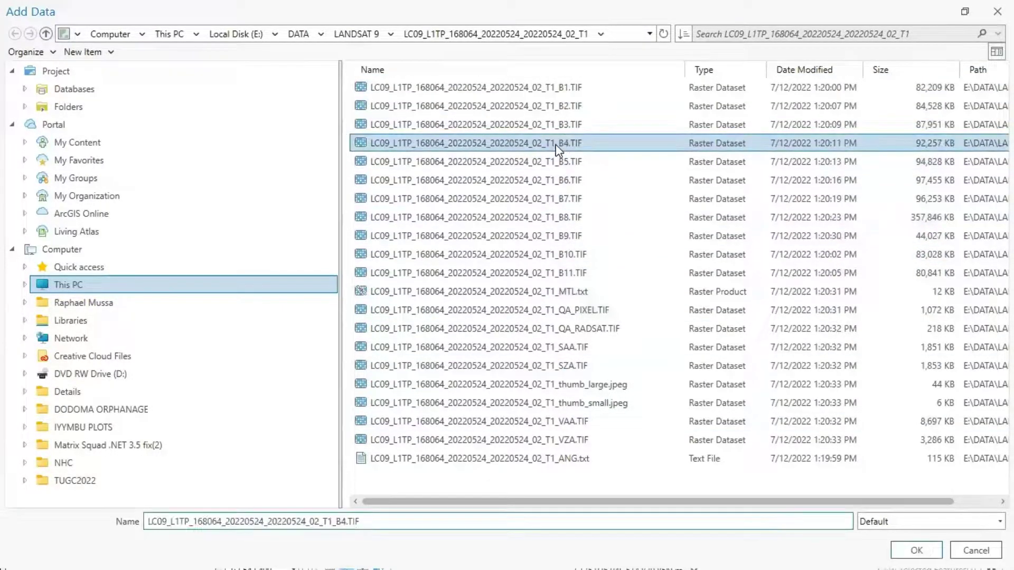
ctrl+click(555, 162)
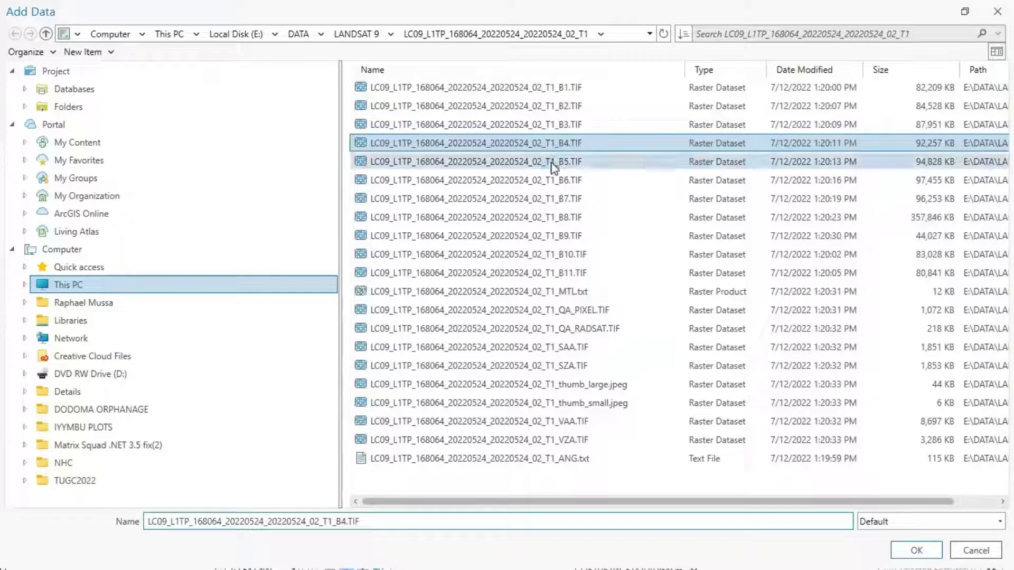
ctrl+click(556, 255)
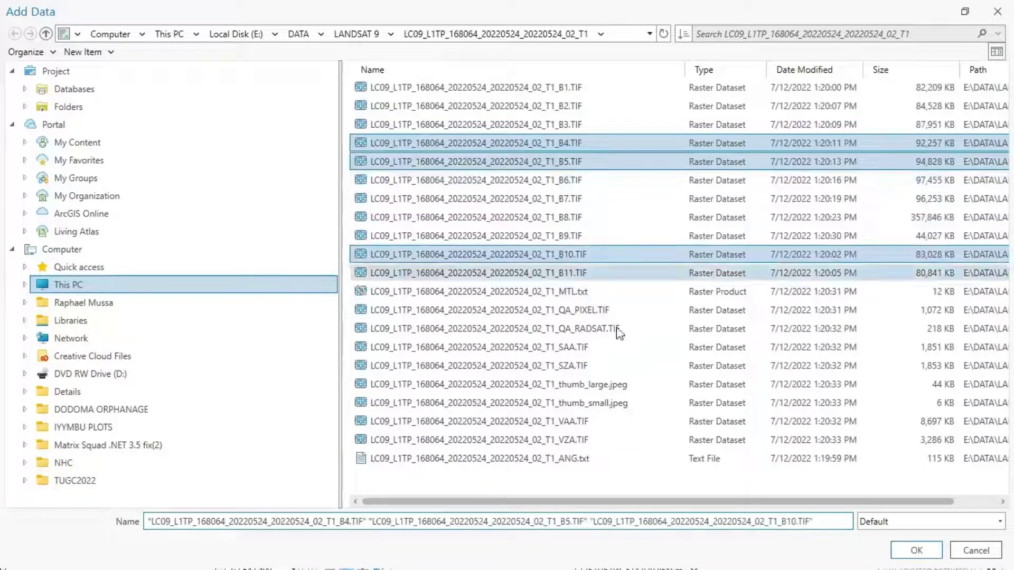
click(917, 550)
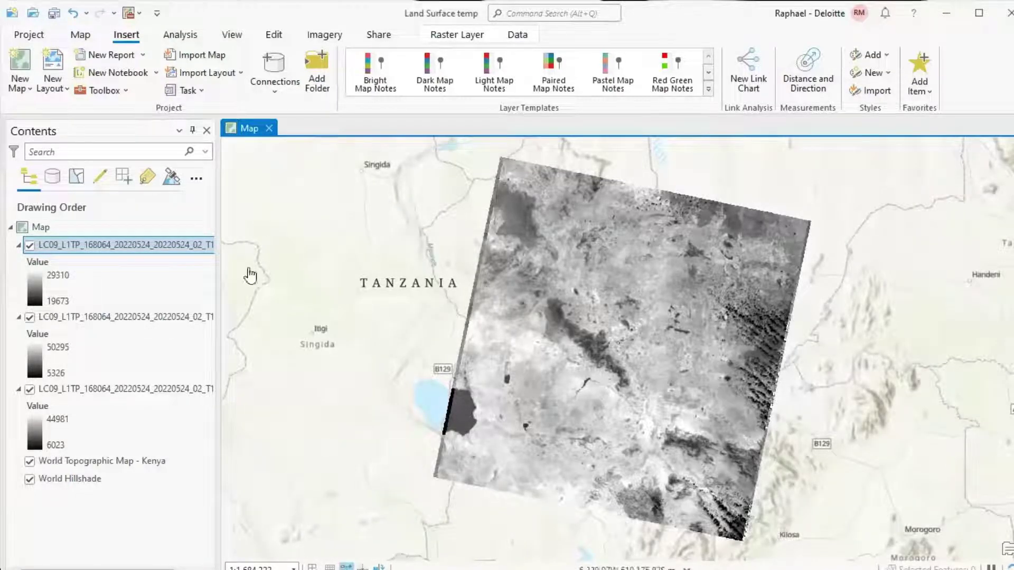
Widen the Contents pane so the band suffixes of the raster layer names can be read
click(80, 35)
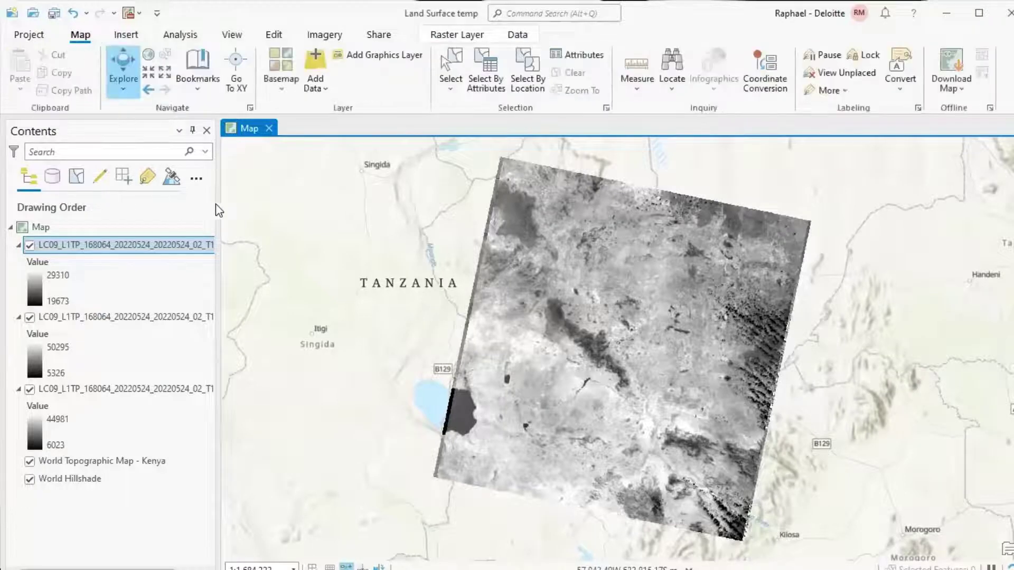
drag(215, 204, 241, 207)
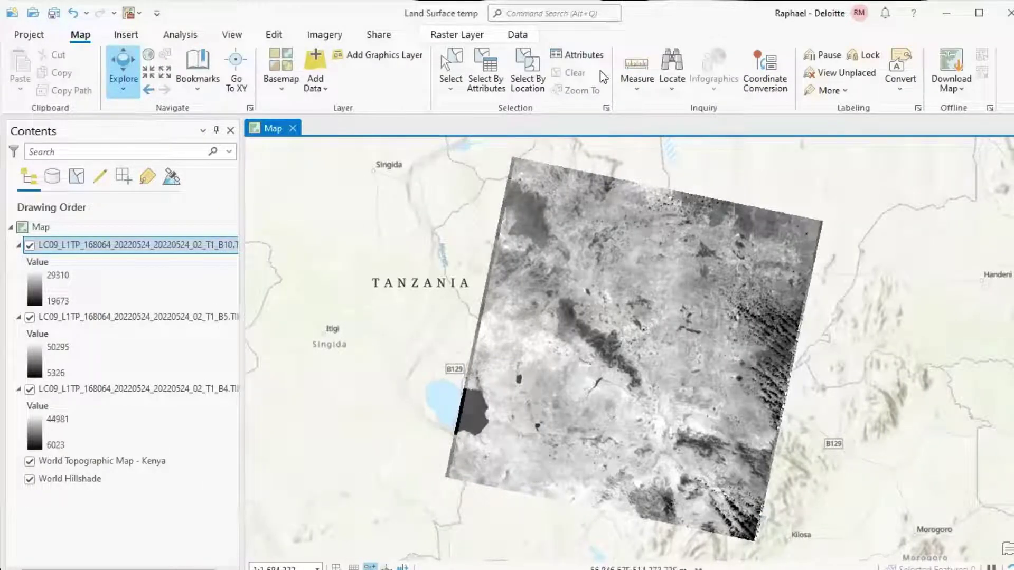
scroll(648, 438, up, 2)
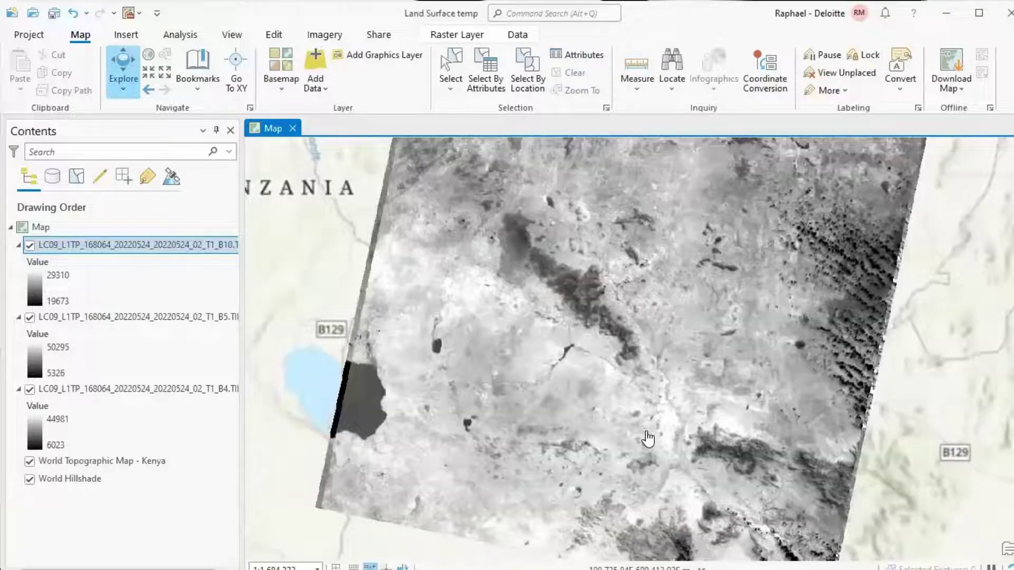
scroll(648, 438, down, 3)
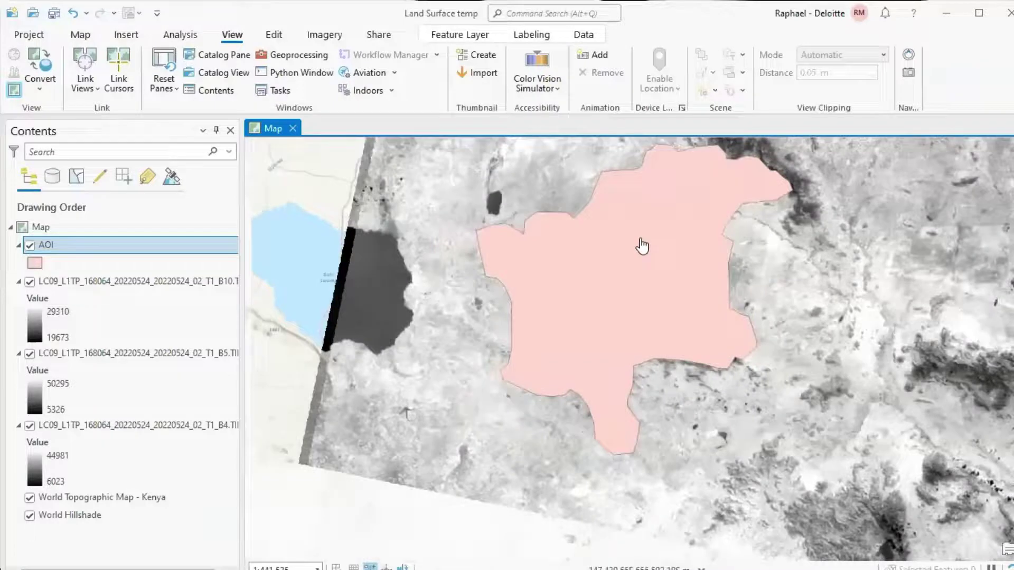
Change the AOI polygon's symbol to the first Black Outline style from the ArcGIS 2D gallery
scroll(642, 245, down, 2)
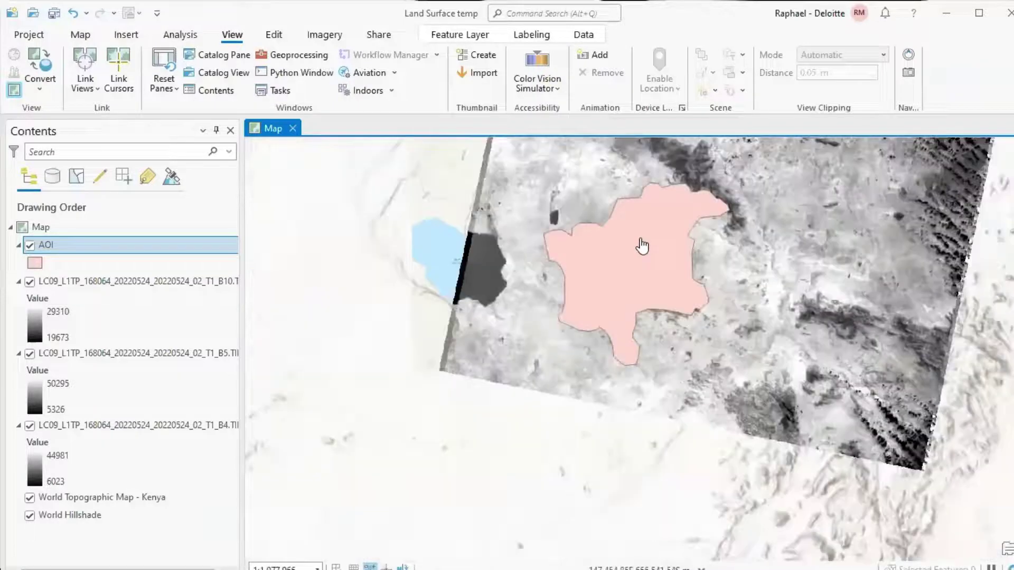
drag(642, 245, 524, 316)
scroll(523, 316, up, 2)
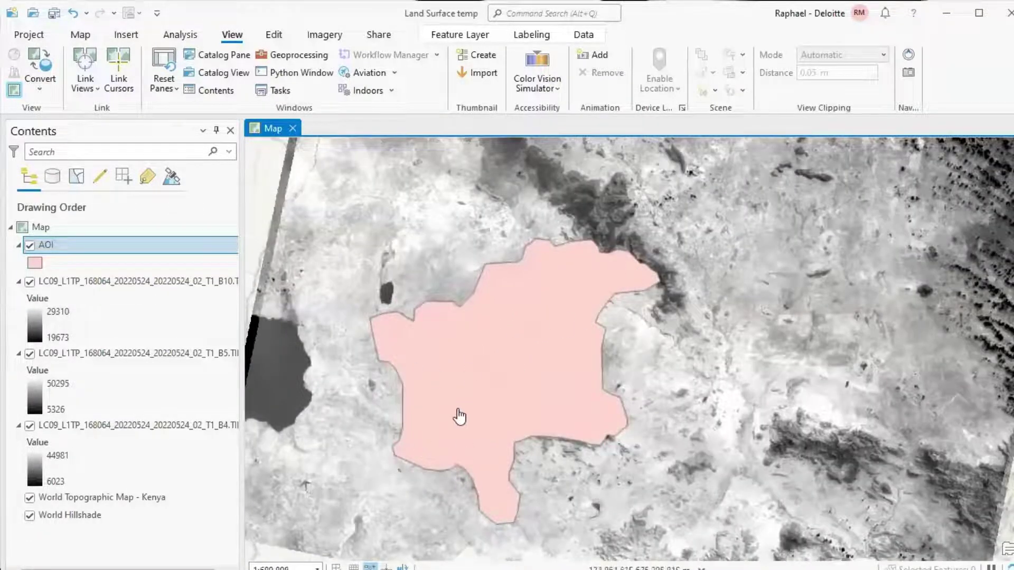
drag(511, 402, 486, 389)
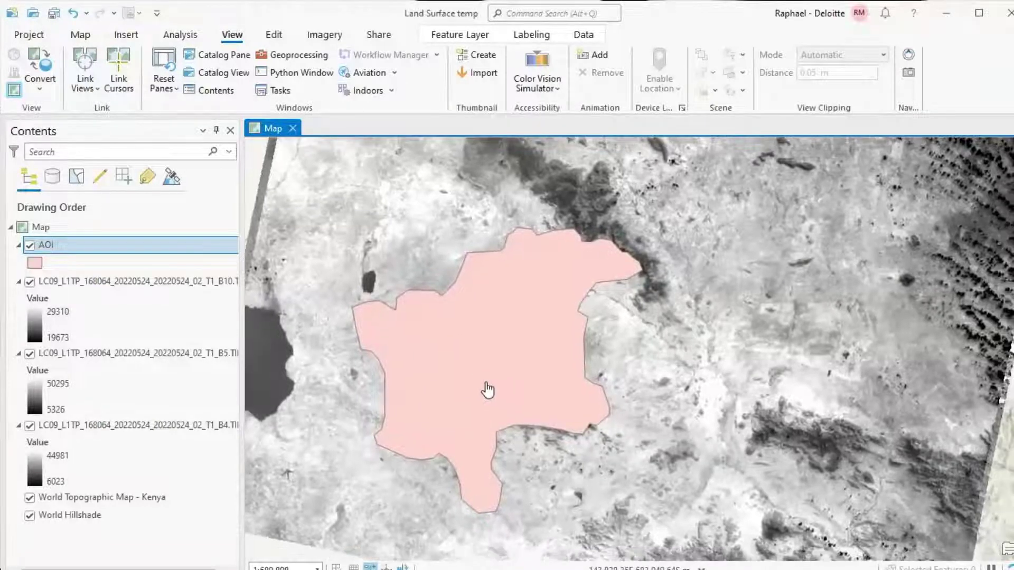
click(35, 262)
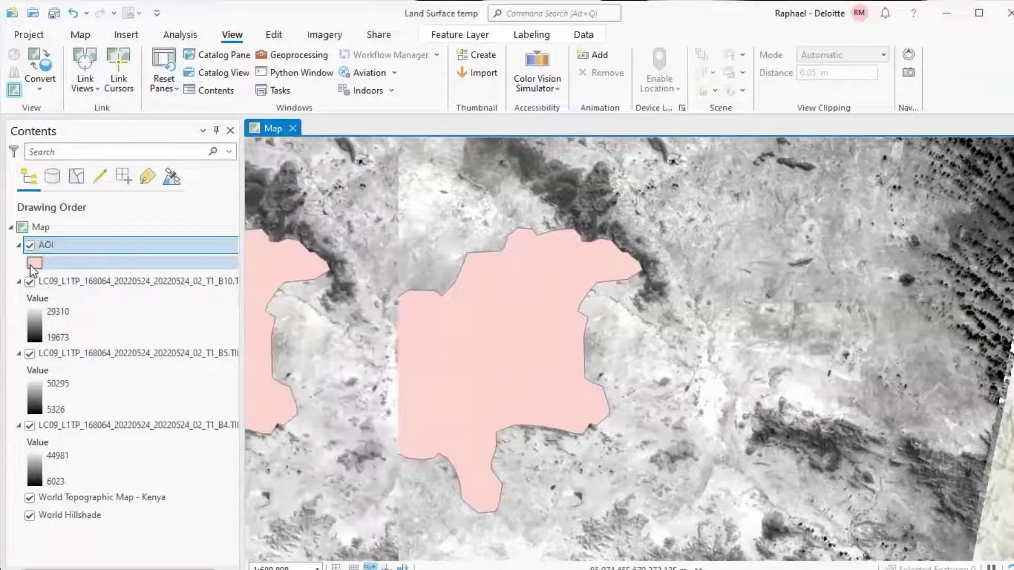
click(444, 284)
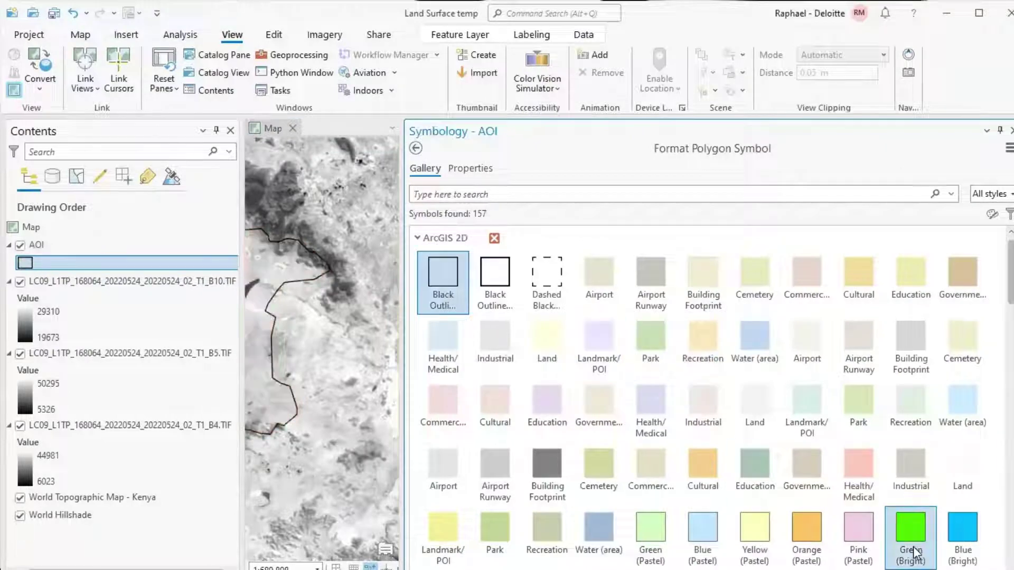
click(1010, 131)
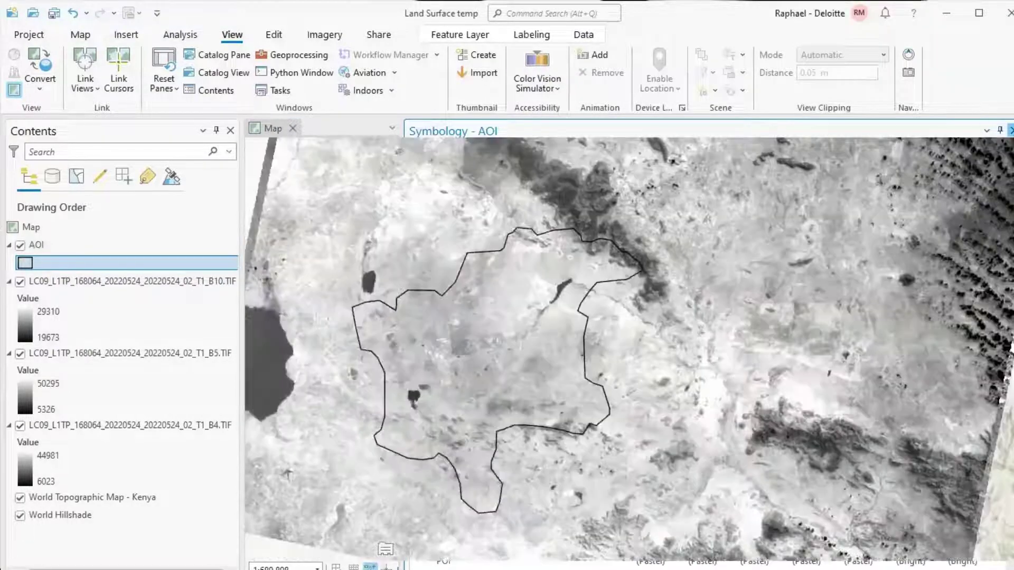
scroll(480, 357, up, 3)
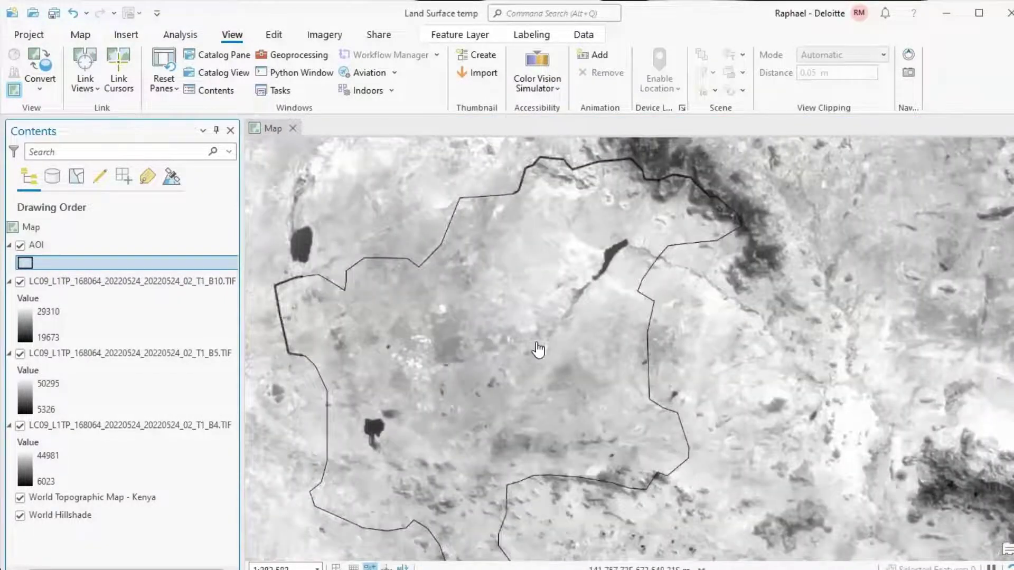
scroll(537, 349, down, 3)
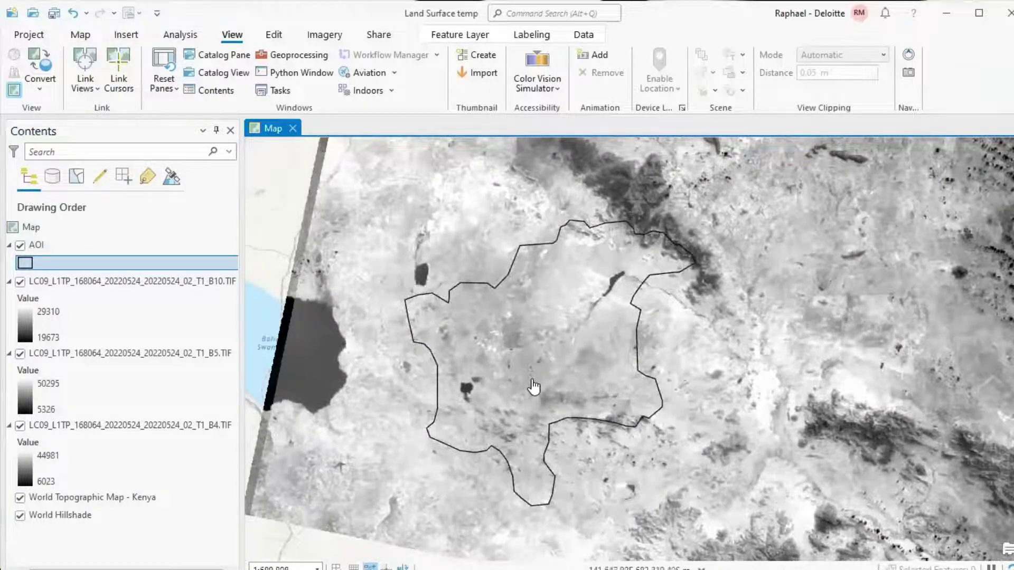
drag(533, 390, 522, 375)
scroll(521, 377, up, 1)
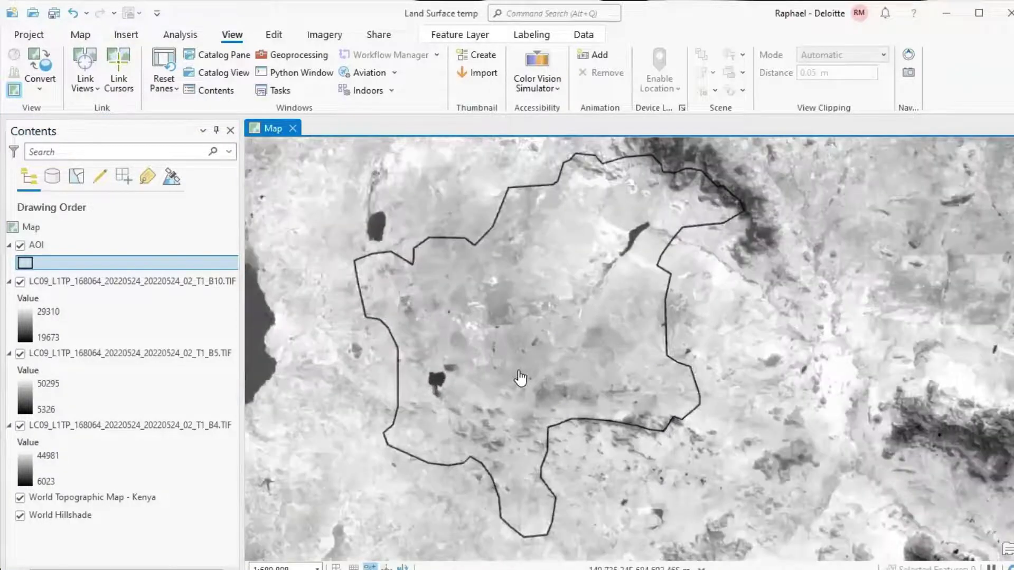
scroll(500, 365, down, 1)
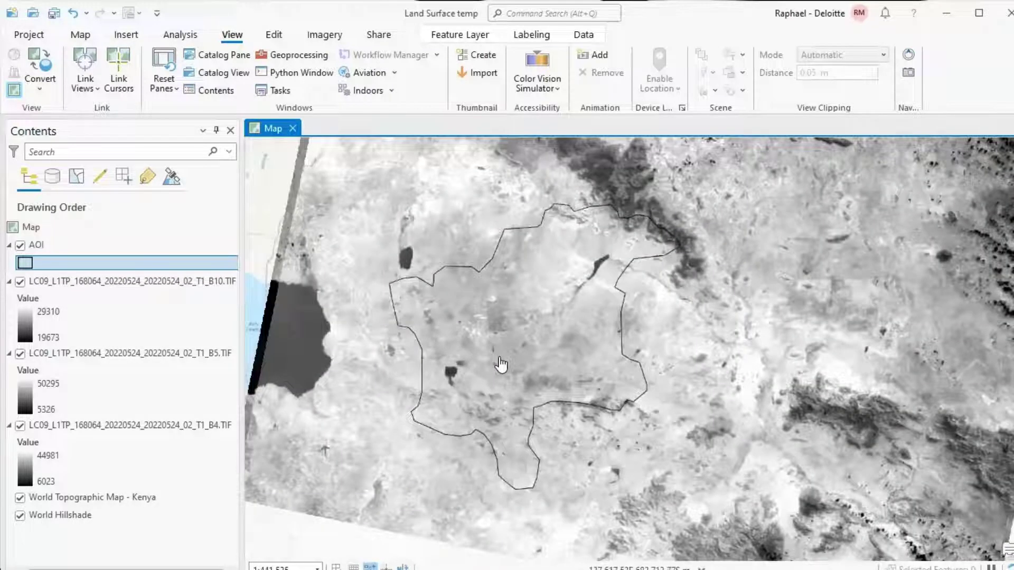
drag(501, 365, 484, 363)
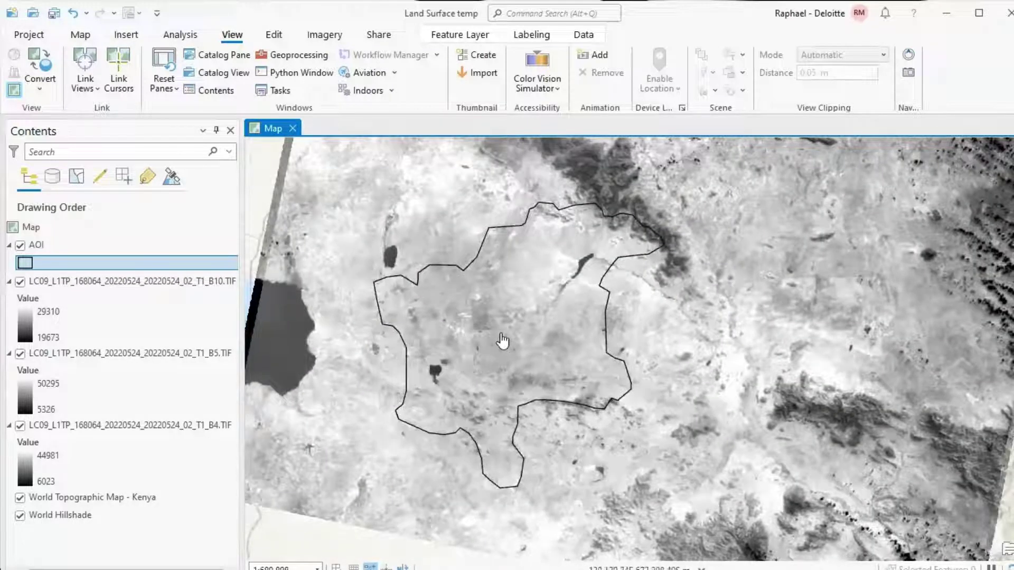
Clip the B10 raster to AOI as a new layer with the Clip raster function, using the input features as clipping geometry
click(324, 35)
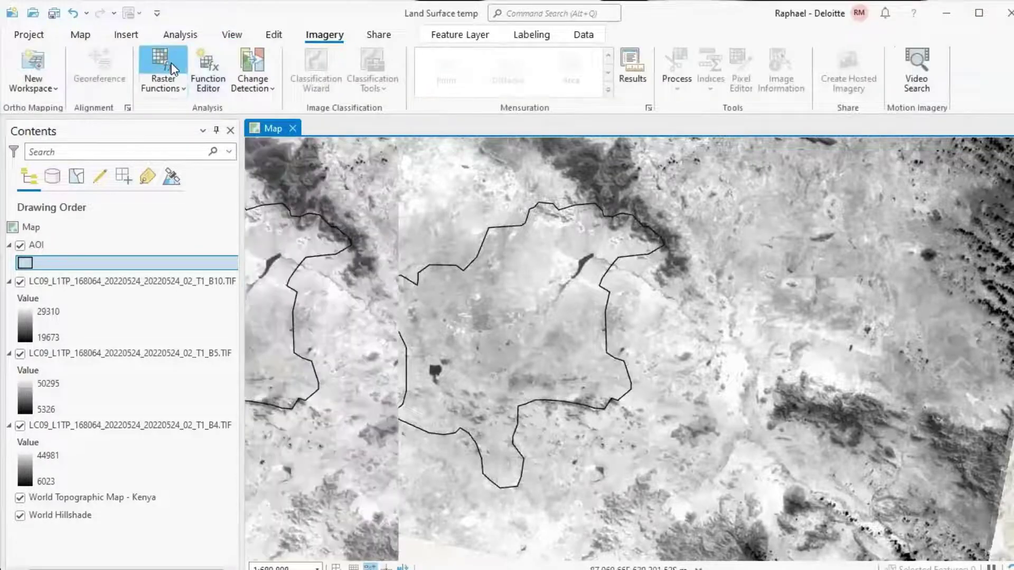
click(171, 68)
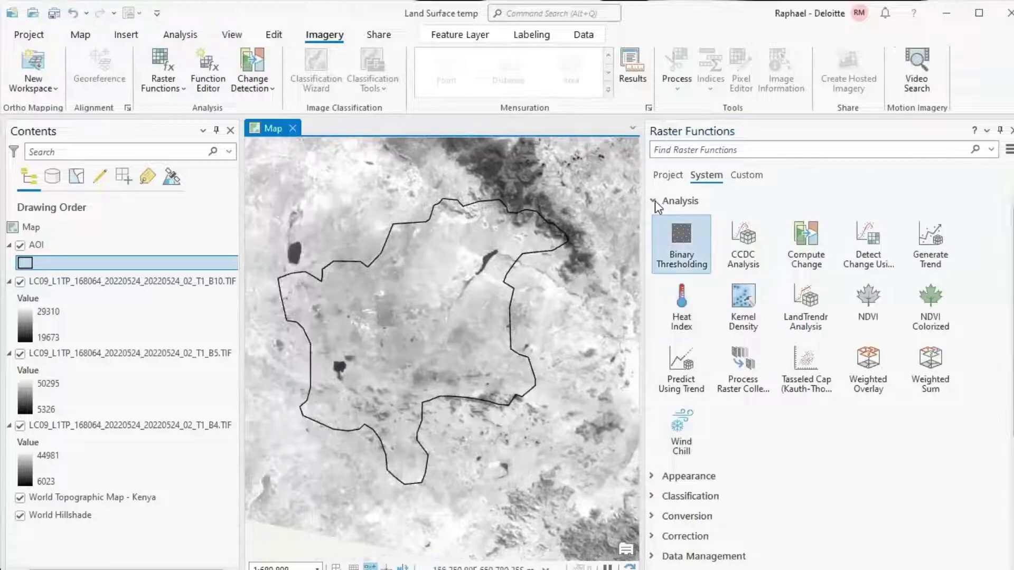
click(654, 202)
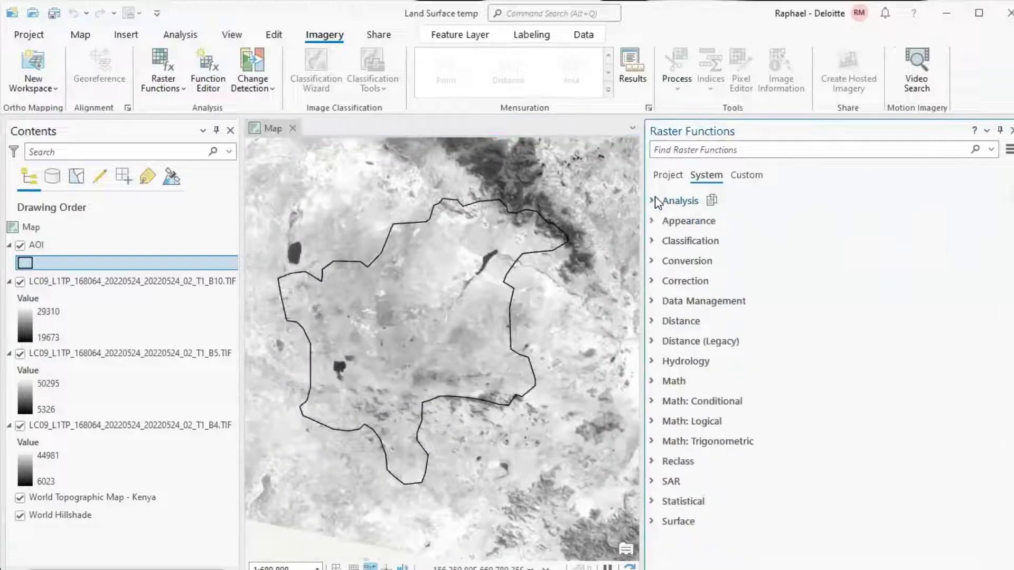
click(655, 301)
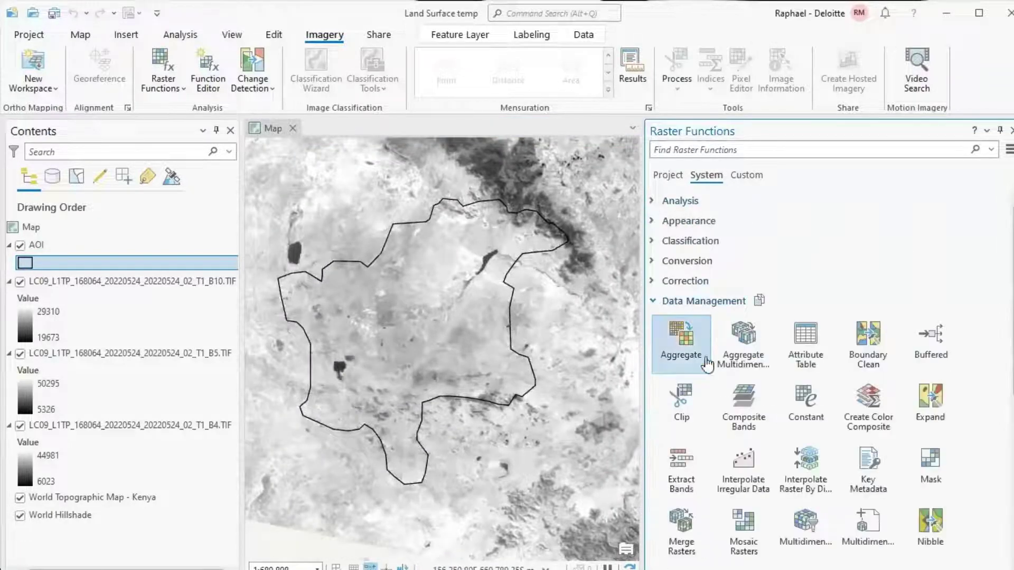
click(686, 404)
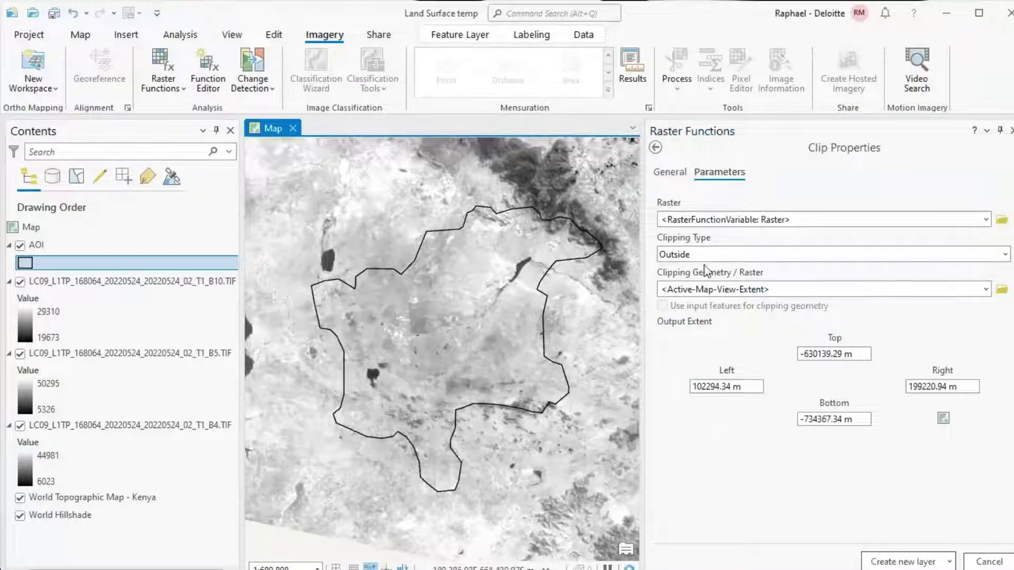
click(985, 219)
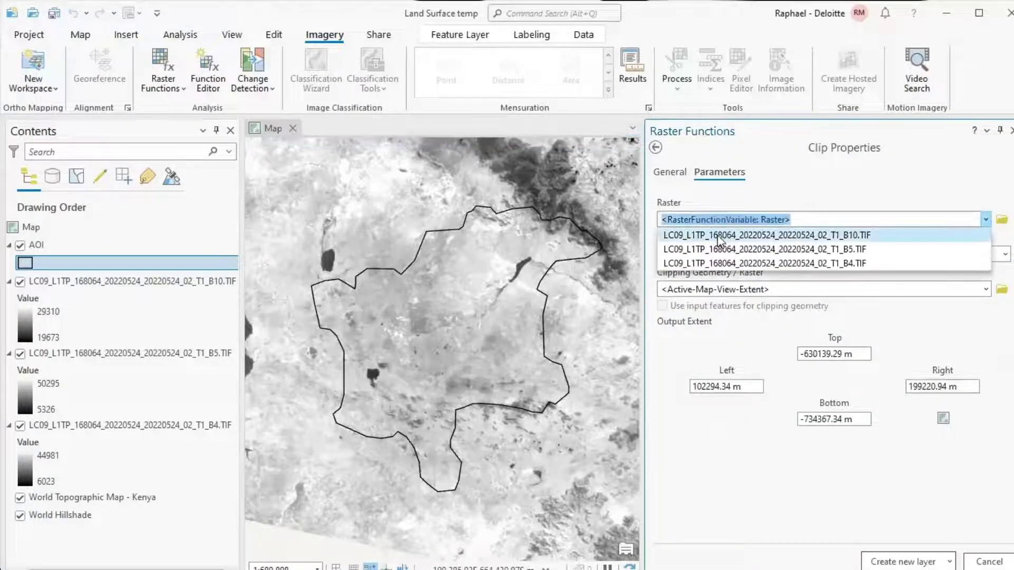
click(718, 234)
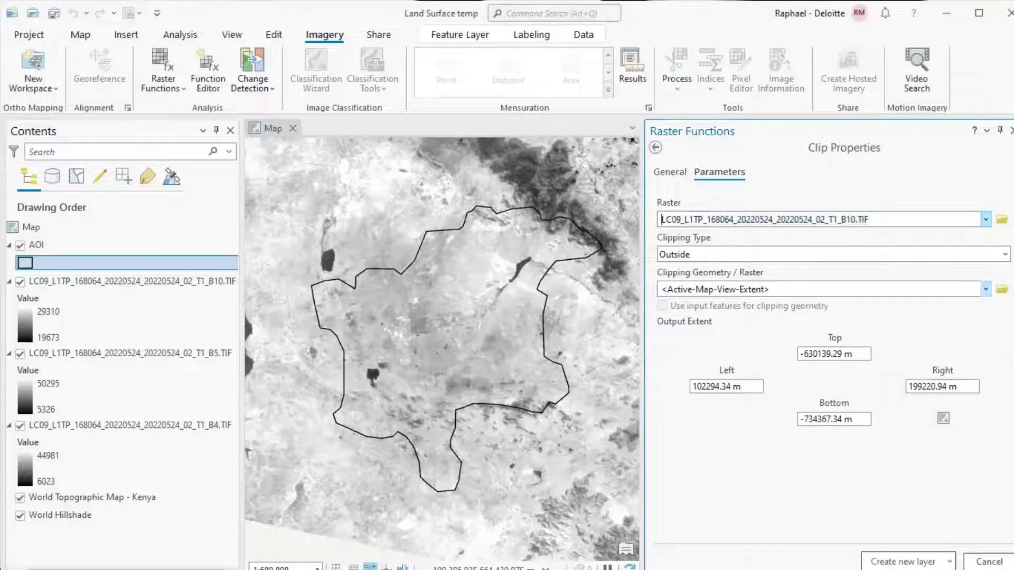
click(986, 289)
click(683, 305)
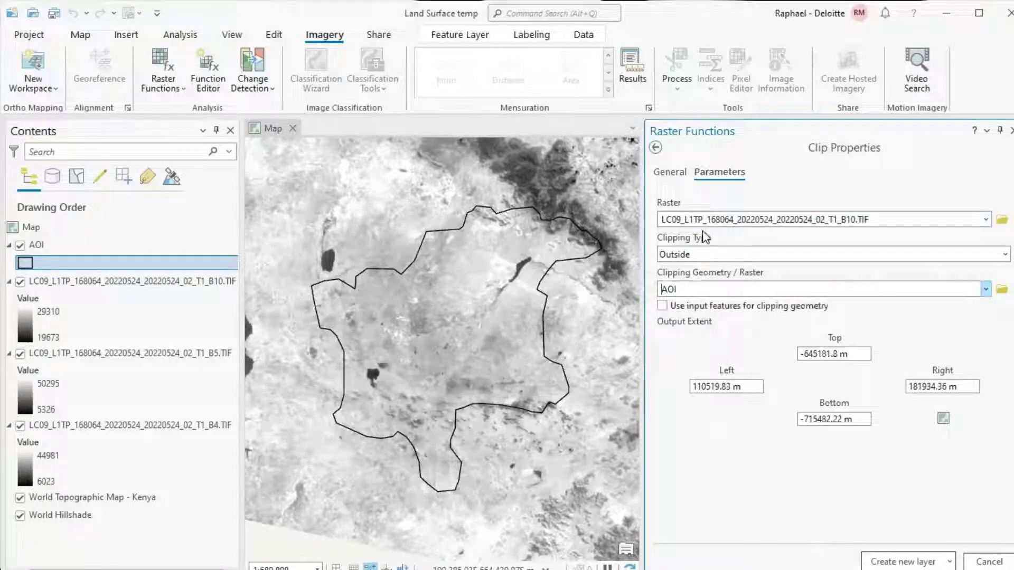
click(662, 306)
click(903, 561)
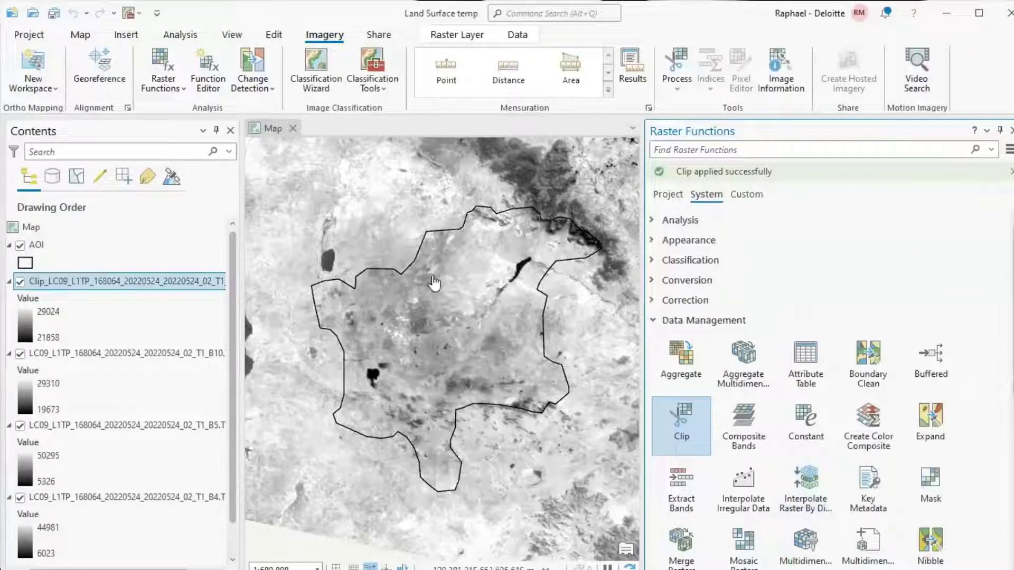
Rename the clipped band 10 layer as ClipB10.TIF
click(81, 283)
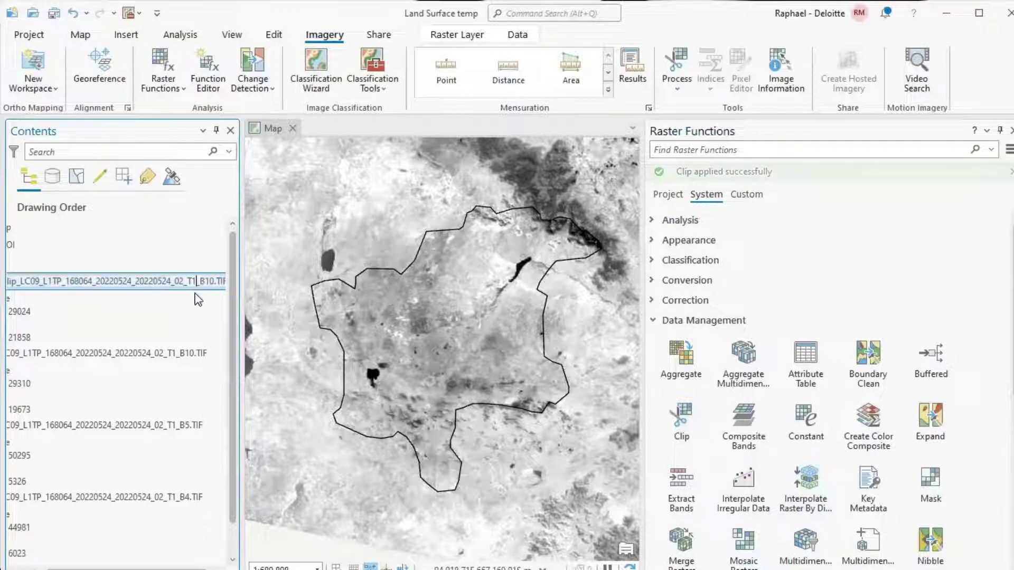
drag(200, 283, 22, 284)
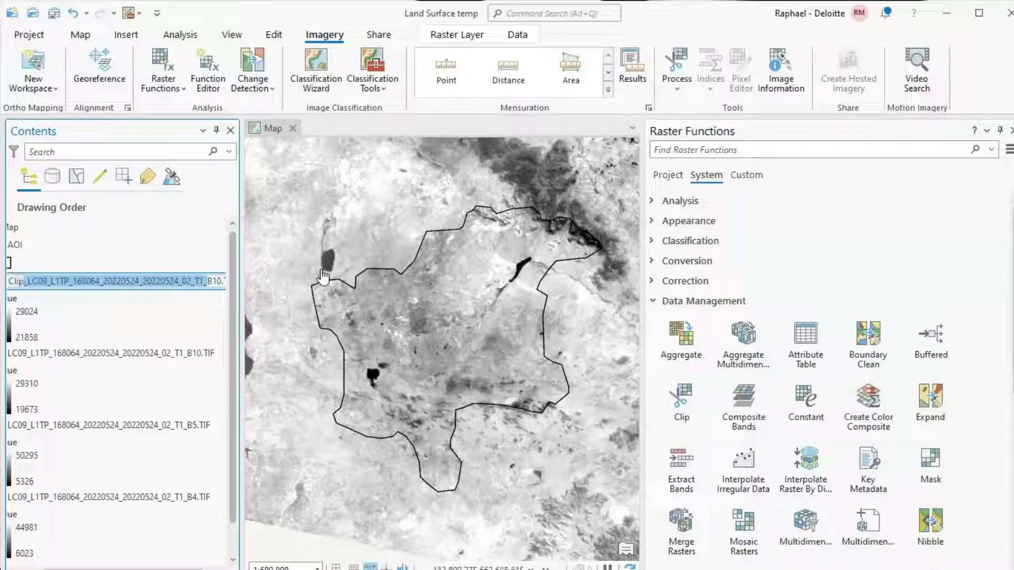
key(Delete)
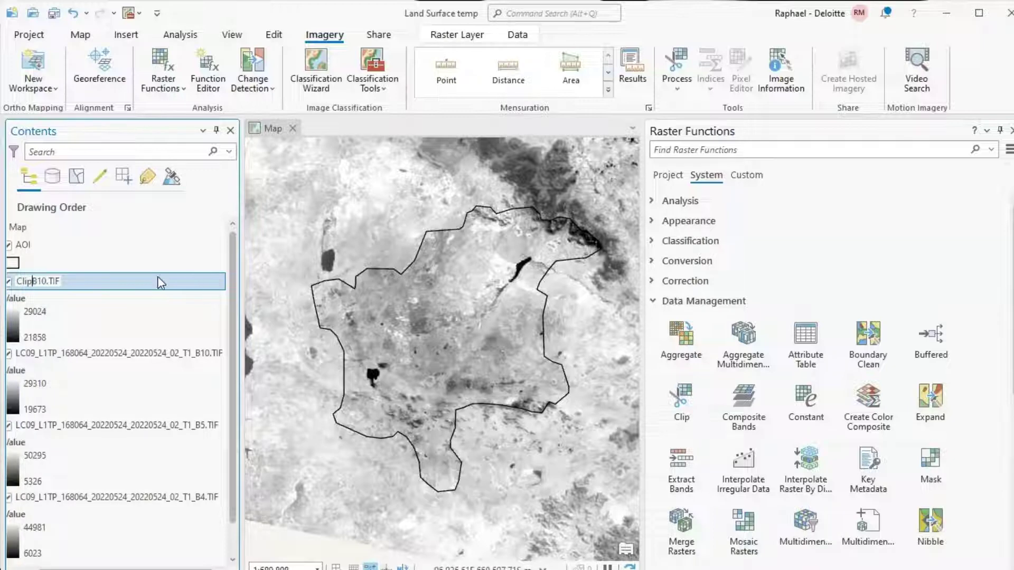
click(129, 305)
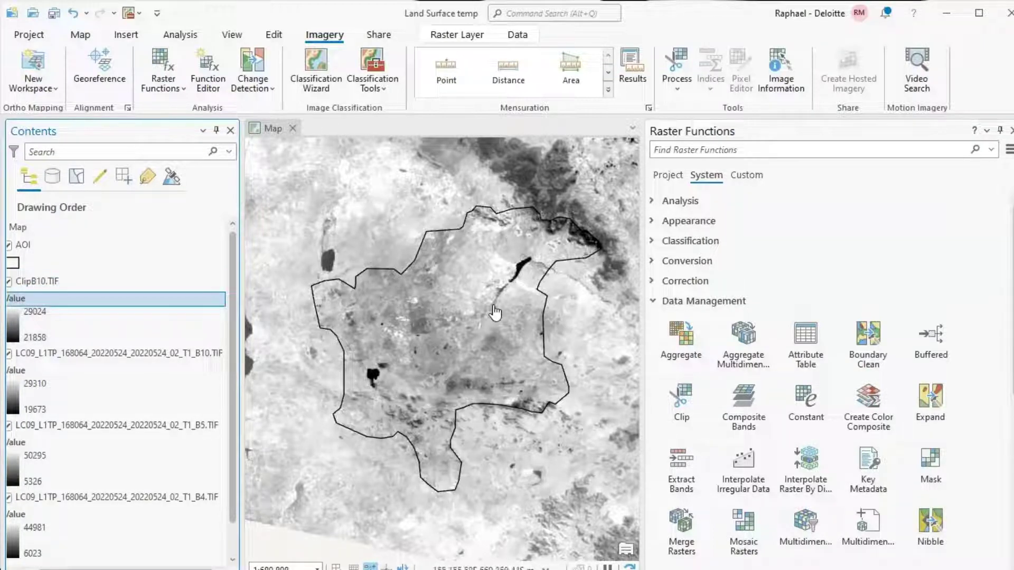
Clip the B5 raster to AOI as a new layer with the Clip raster function, using the input features as clipping geometry
click(681, 399)
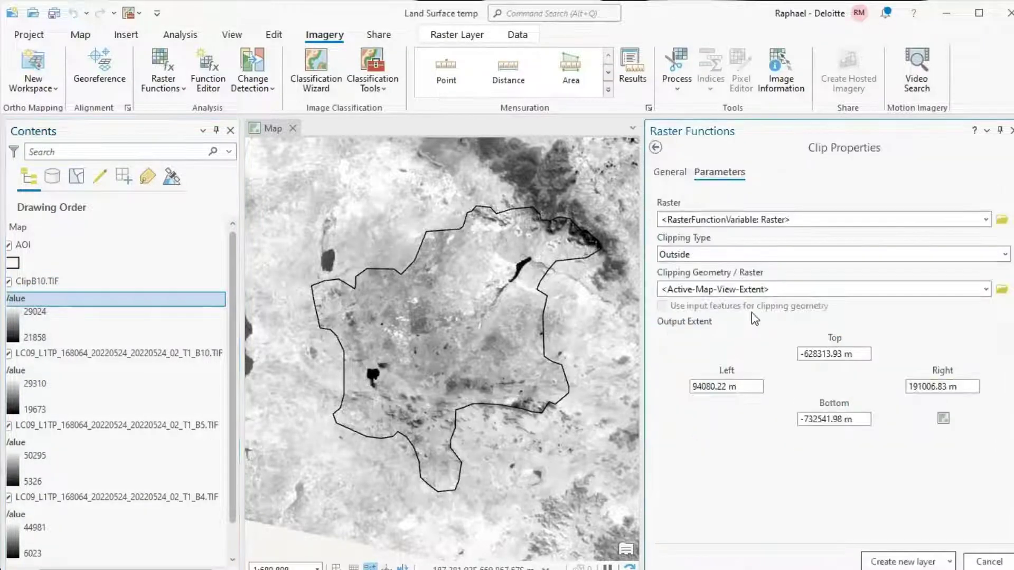
click(986, 220)
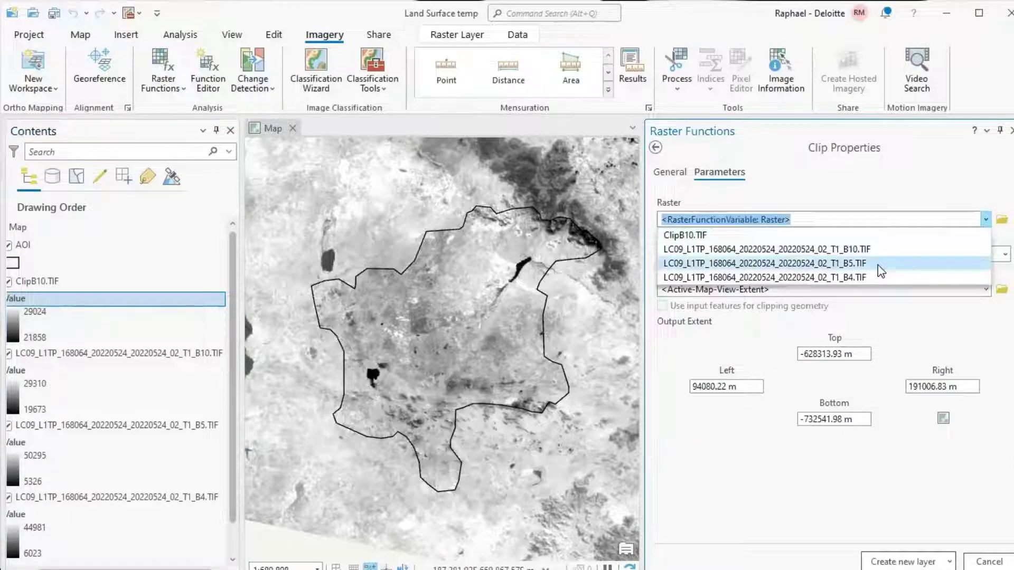
click(878, 266)
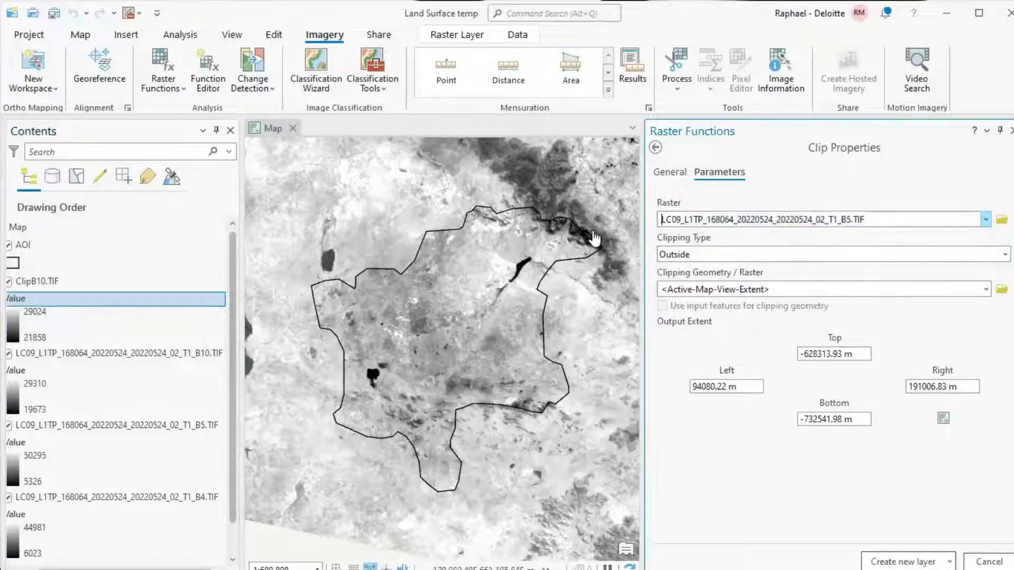
click(686, 290)
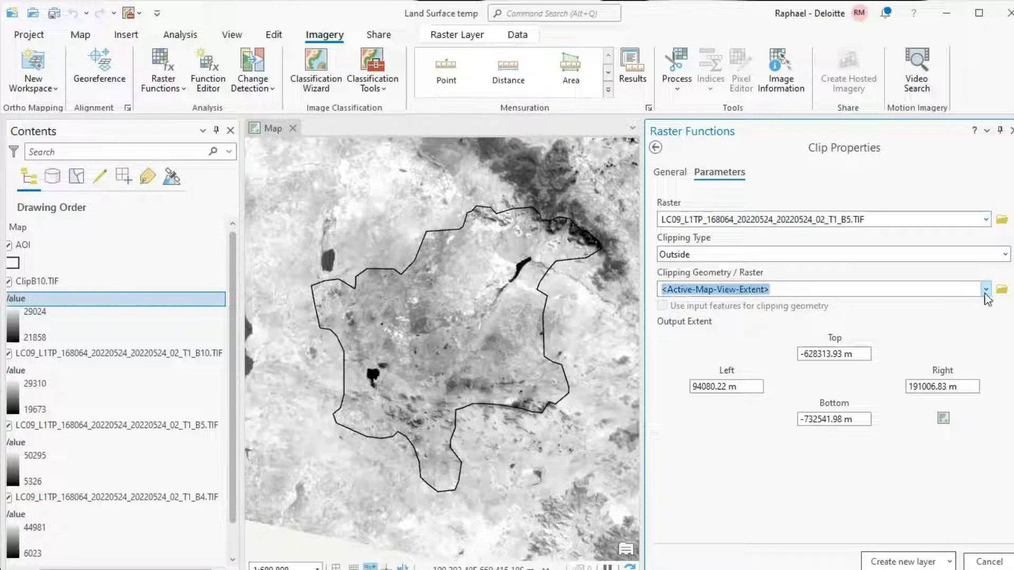
click(856, 290)
click(673, 305)
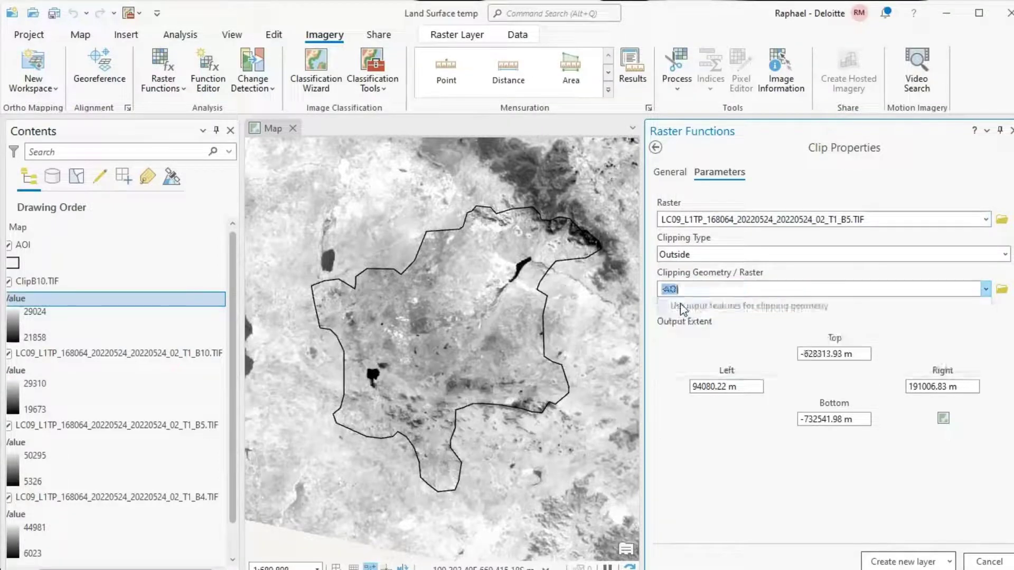
click(663, 306)
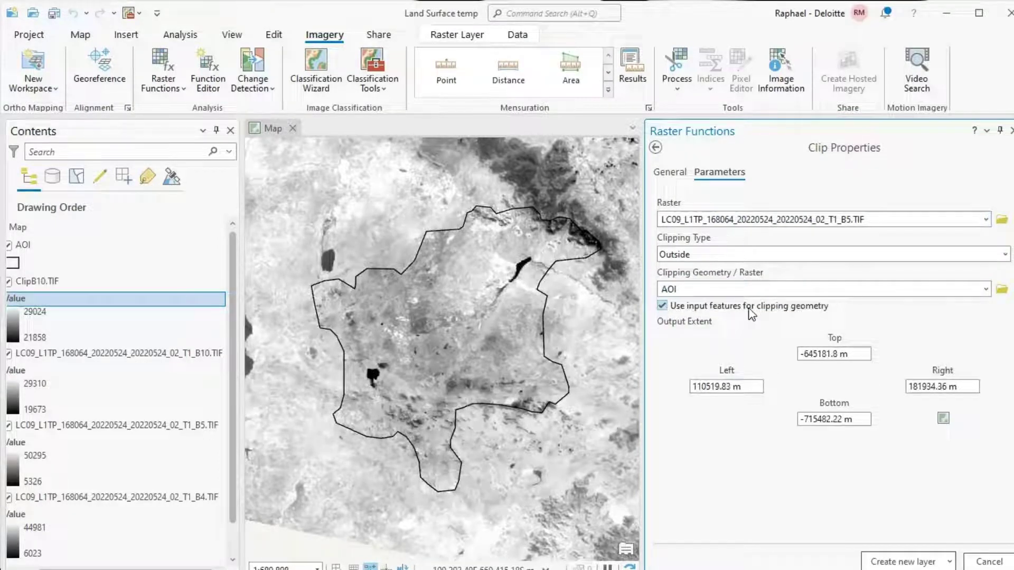
click(895, 549)
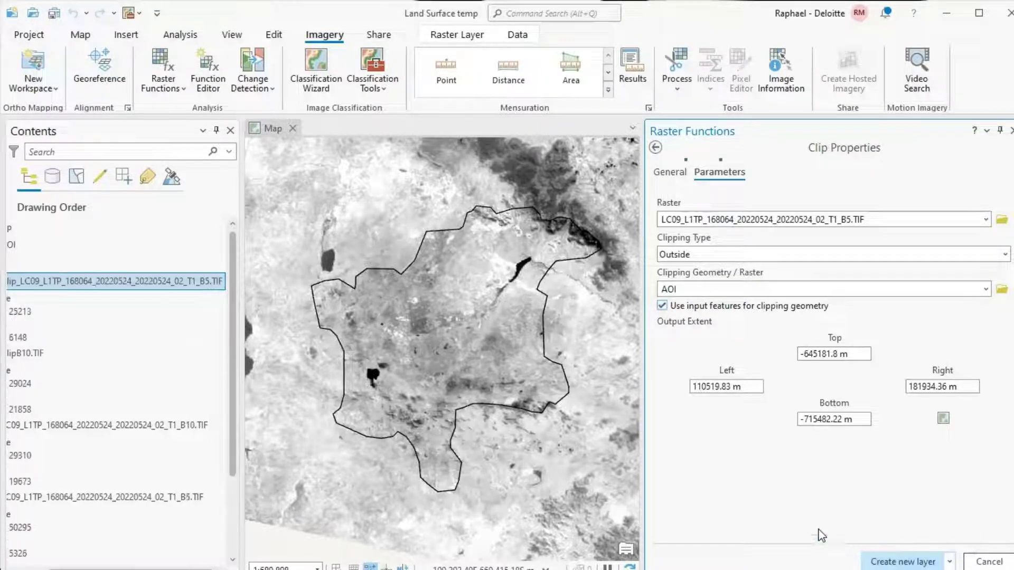
Rename the clipped band 5 layer as ClipB5.TIF
double_click(118, 282)
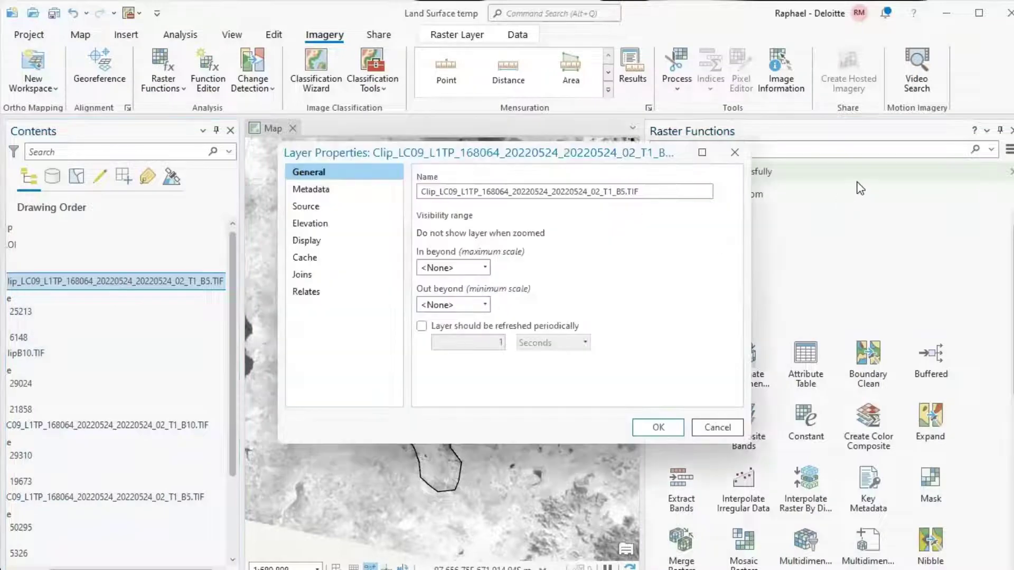
click(742, 157)
click(201, 284)
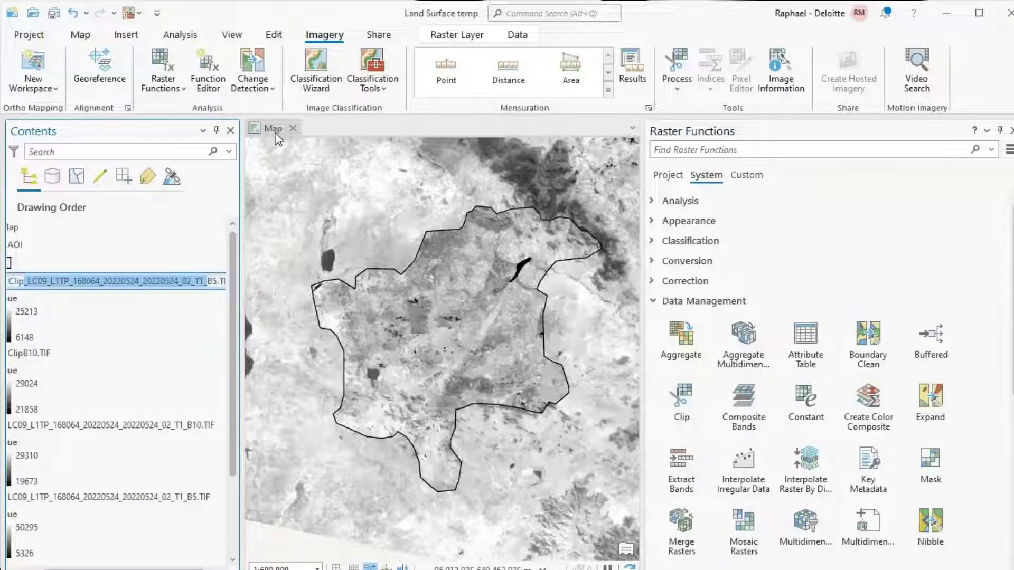
key(Delete)
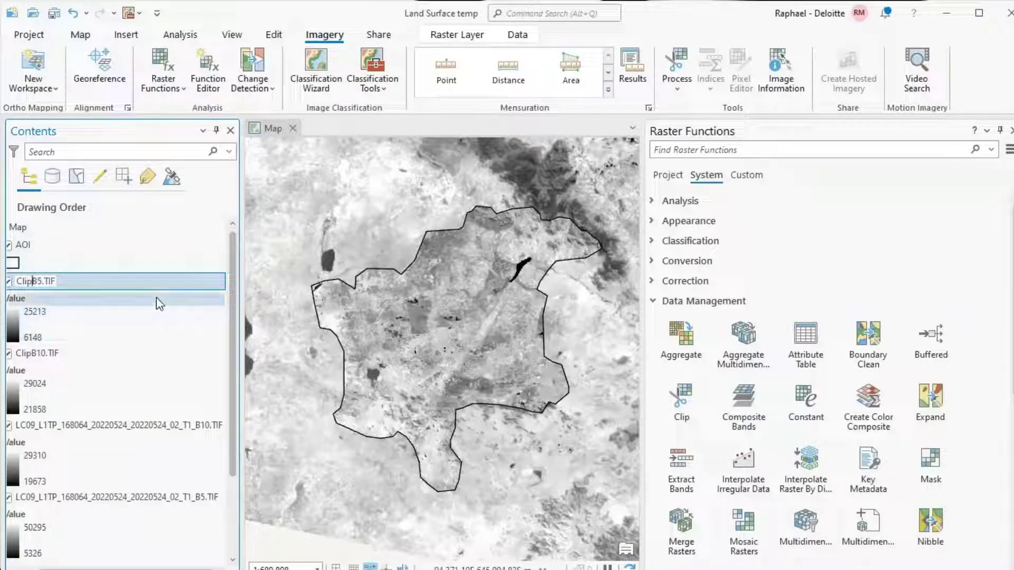
click(176, 244)
Clip the B4 raster to AOI as a new layer with the Clip raster function, using the input features as clipping geometry
scroll(191, 335, down, 2)
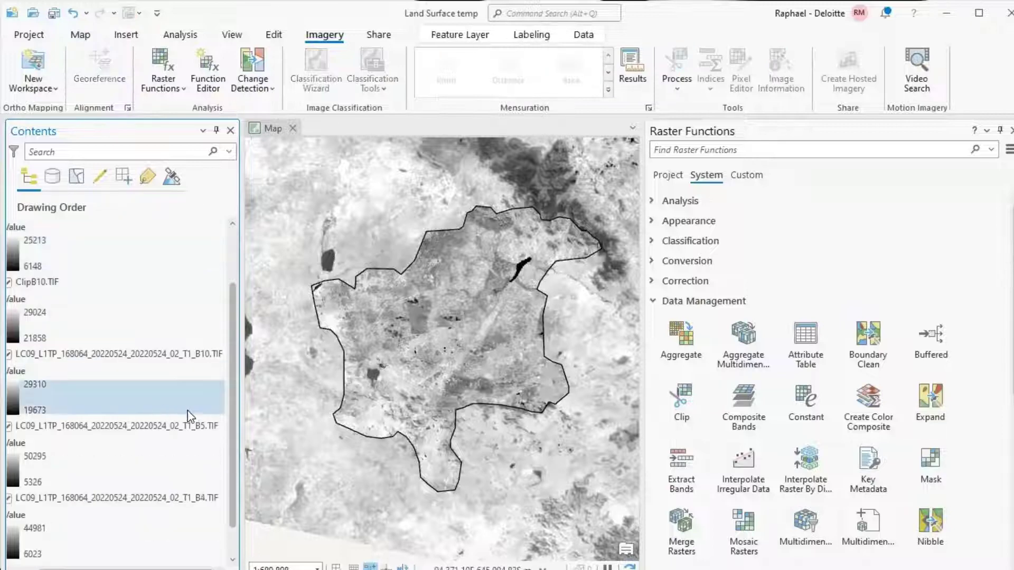
click(685, 415)
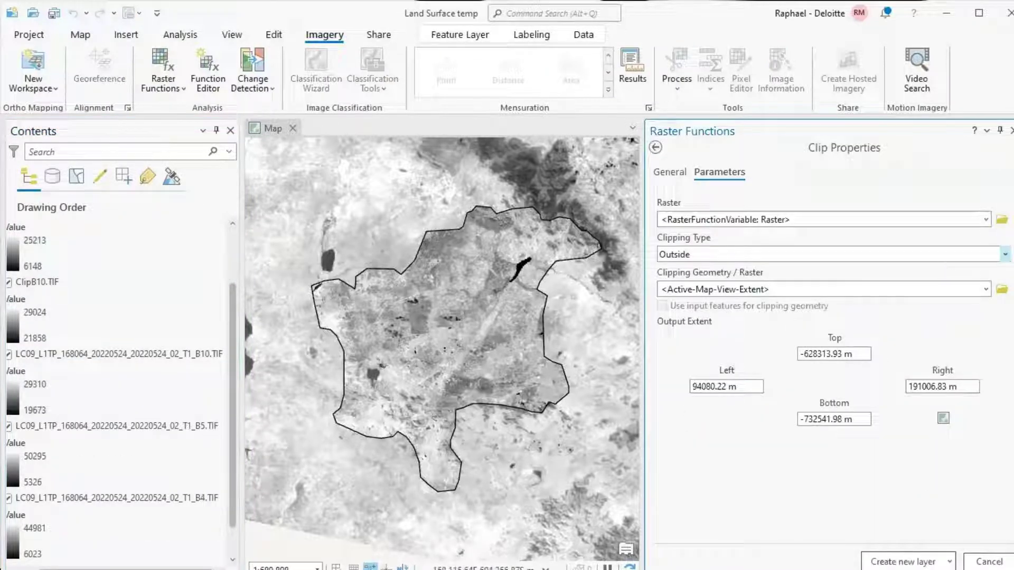
click(871, 255)
click(706, 256)
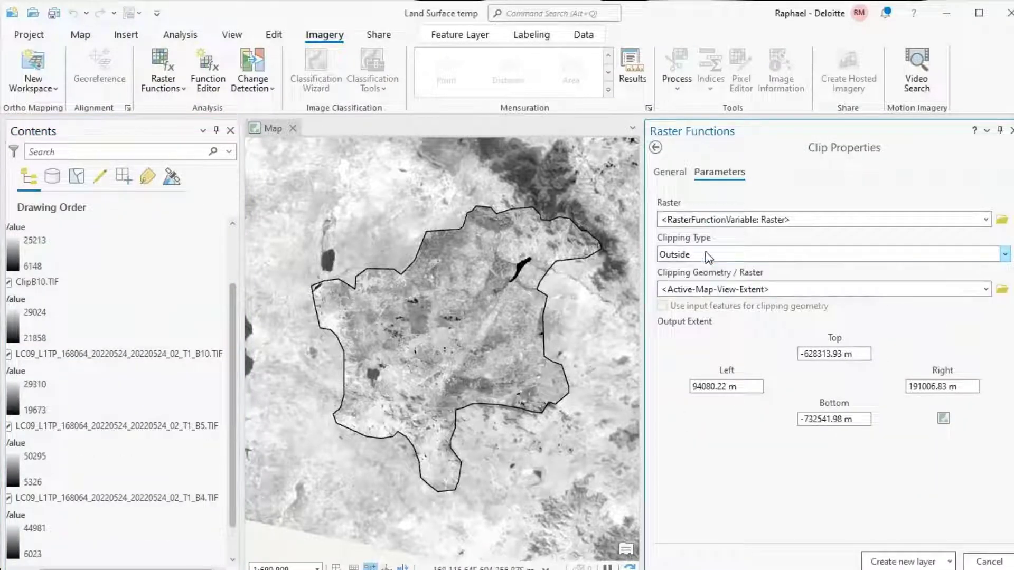
click(818, 219)
click(985, 219)
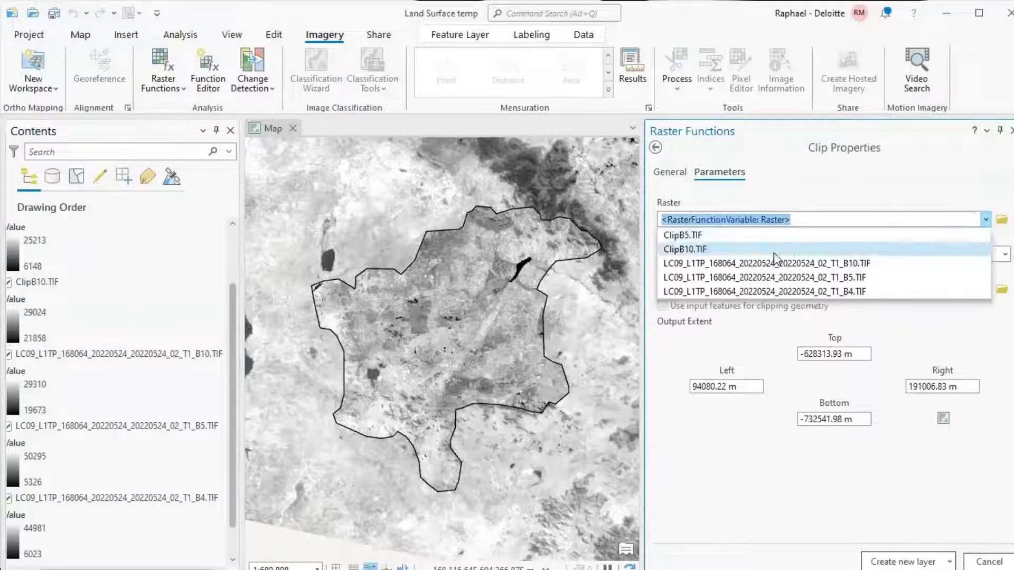
click(778, 288)
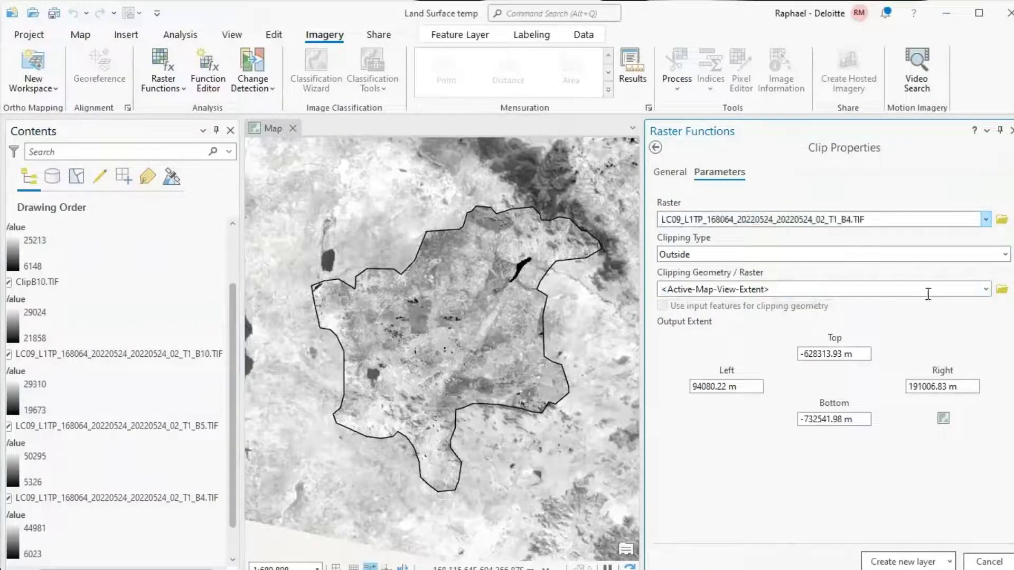
click(986, 289)
click(679, 305)
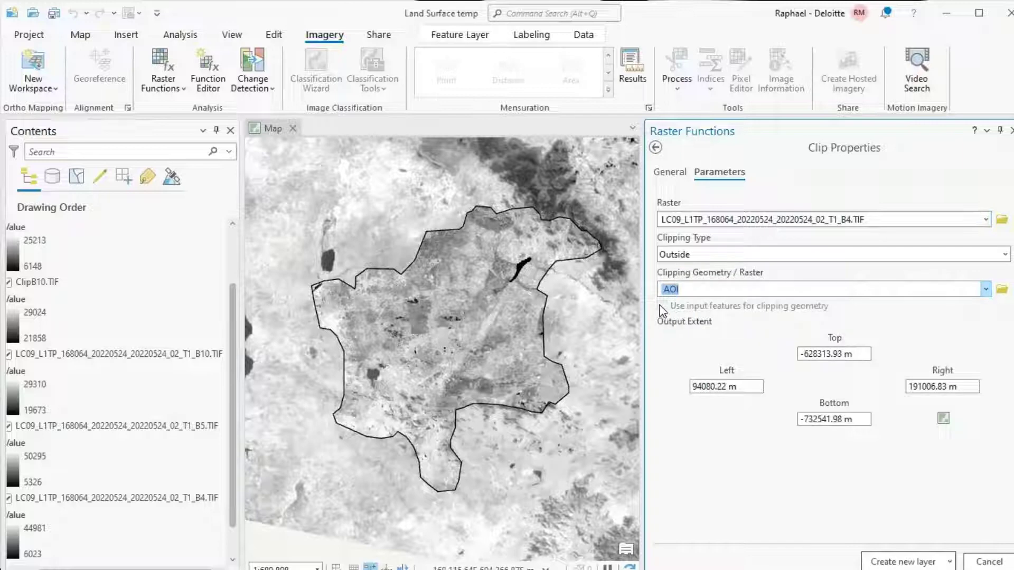
click(662, 306)
click(903, 561)
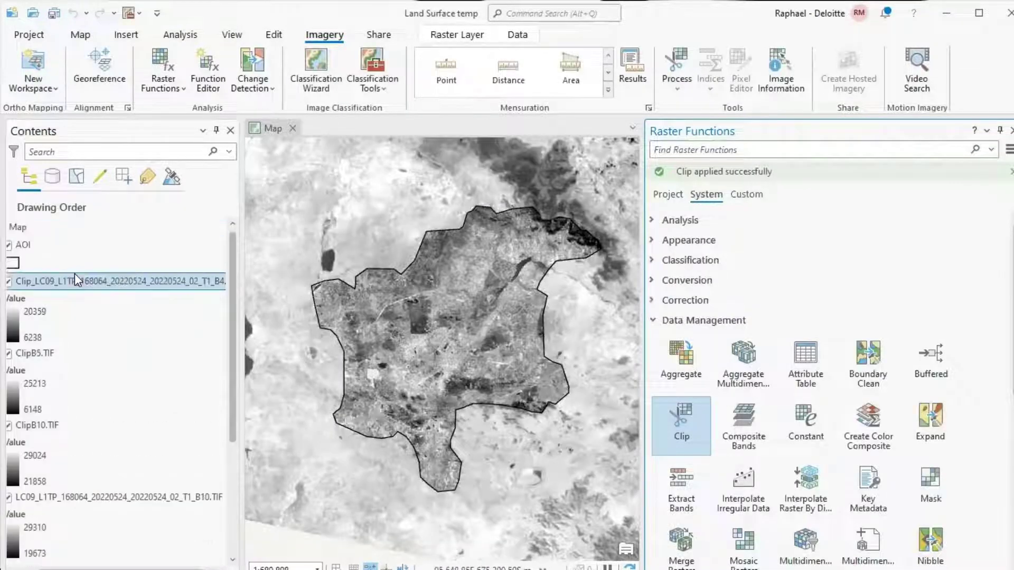
Rename the clipped band 4 layer as ClipB4.TIF
click(100, 283)
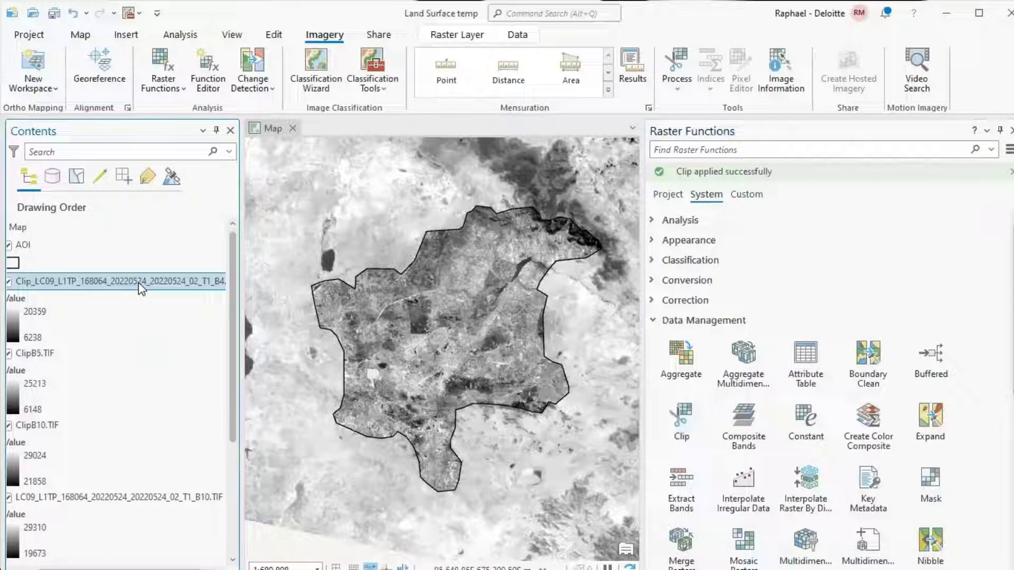
click(205, 284)
drag(205, 283, 3, 266)
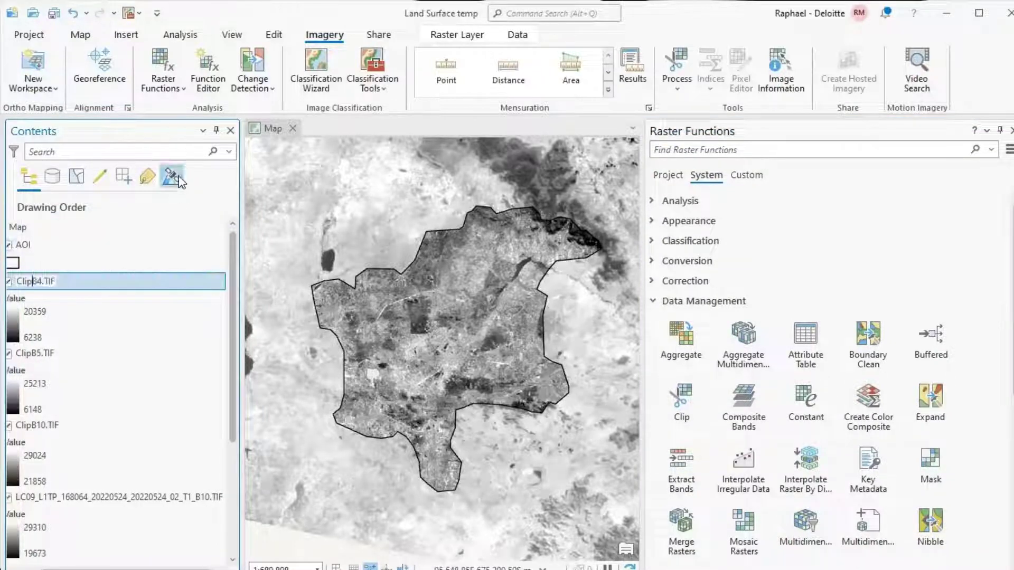
click(148, 246)
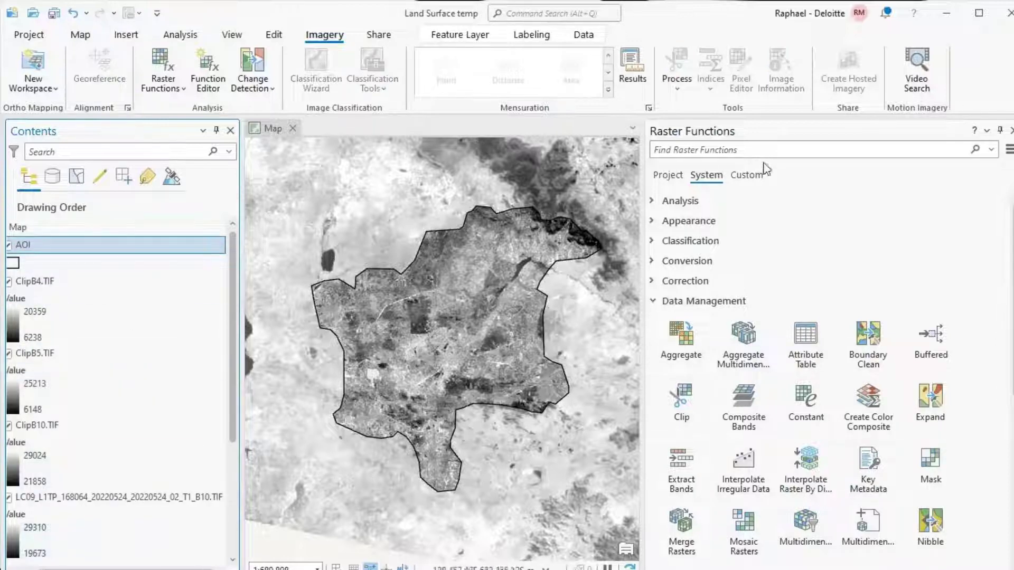
Close the Raster Functions pane and remove the three unclipped LC09 rasters B10, B5 and B4 from the map
click(1010, 129)
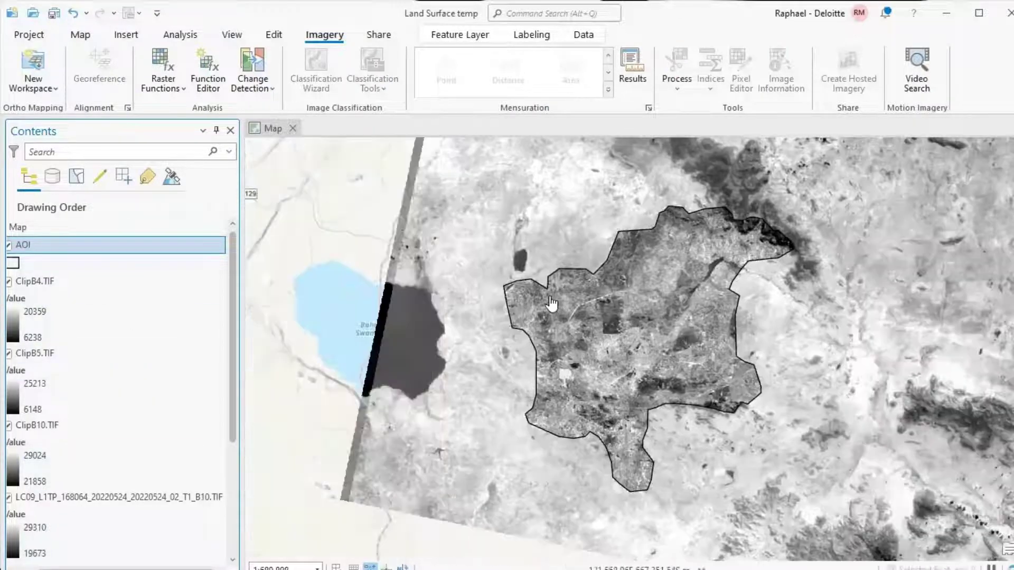
drag(240, 290, 379, 290)
scroll(112, 475, down, 3)
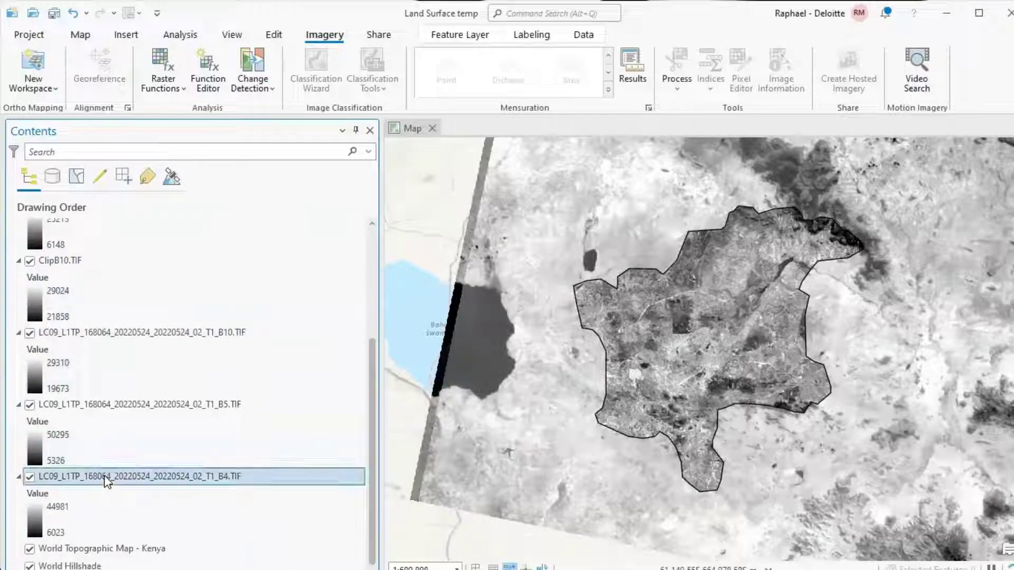
right_click(103, 475)
ctrl+click(64, 333)
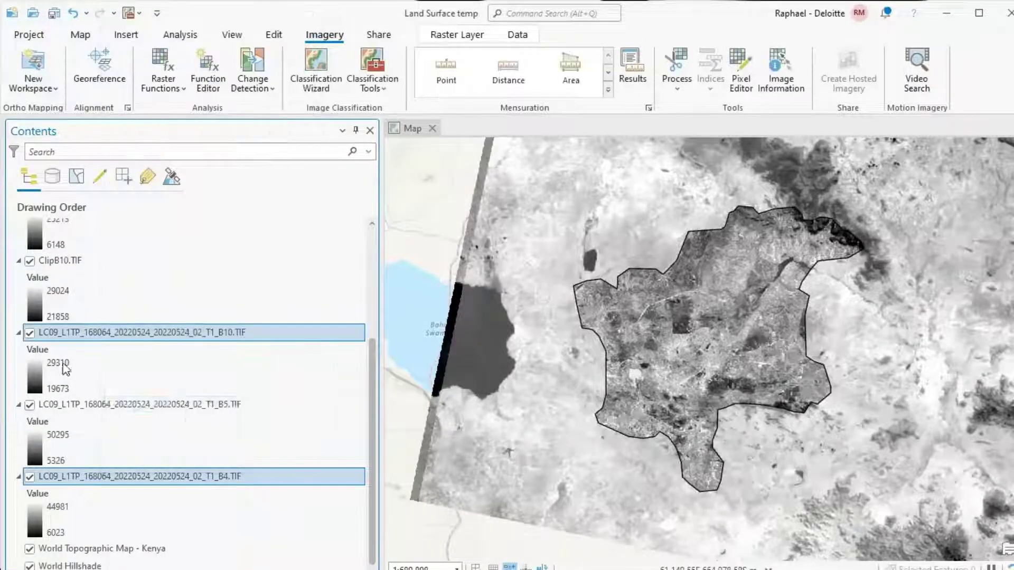
ctrl+click(79, 404)
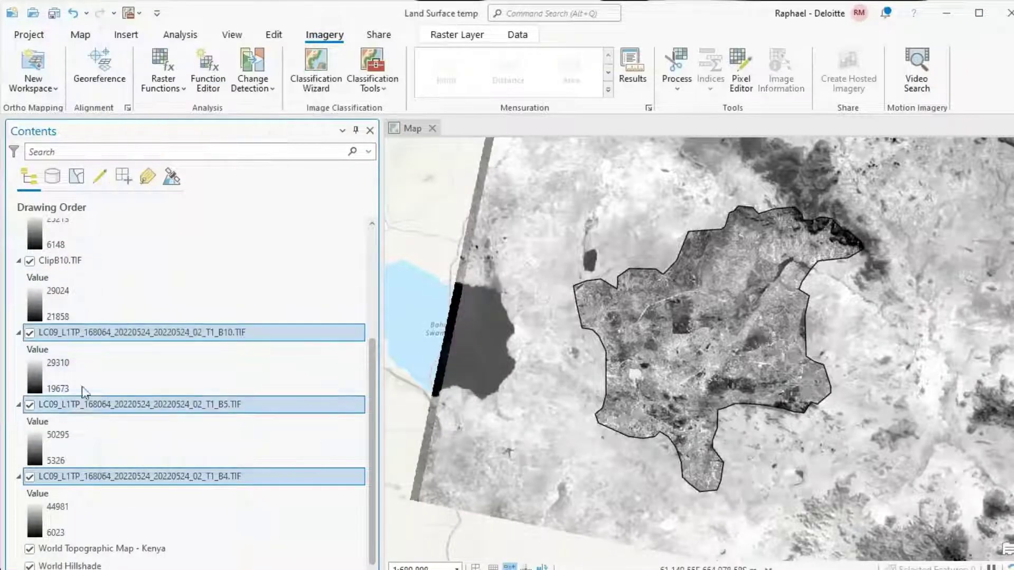
right_click(111, 333)
click(182, 35)
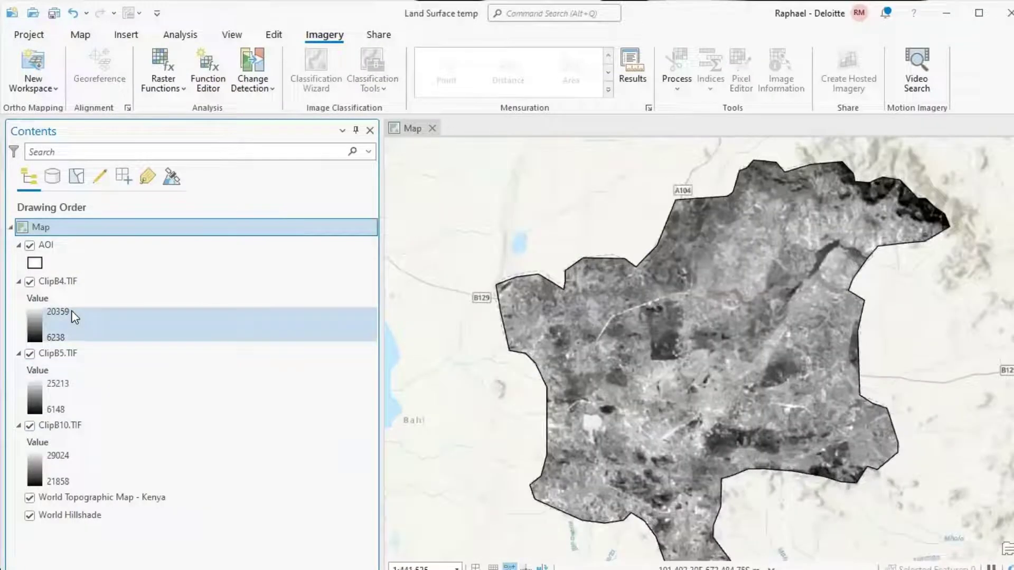
Hide the ClipB4.TIF, ClipB5.TIF and ClipB10.TIF layers one after another to check each clipped band
click(30, 282)
click(28, 354)
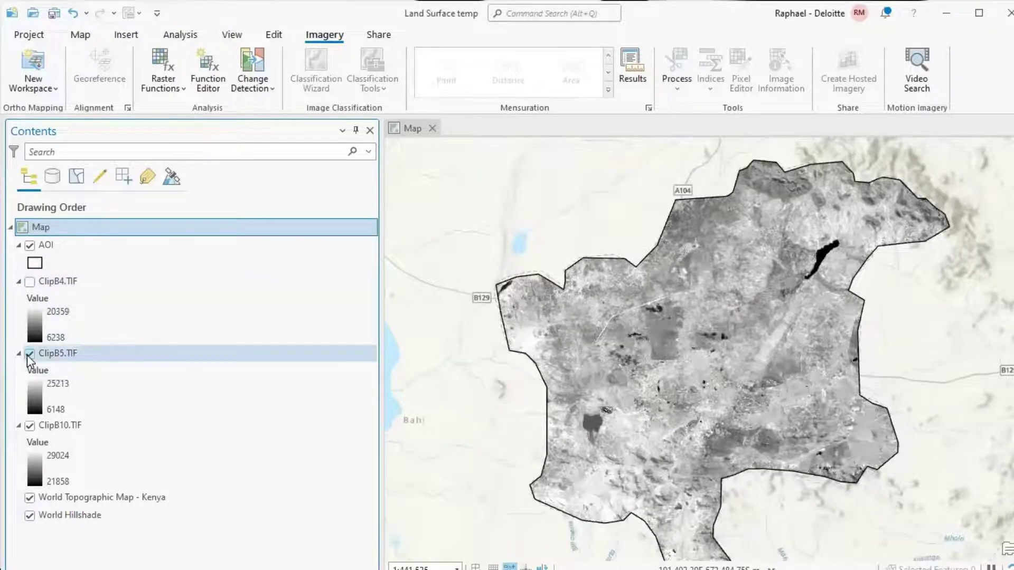
click(27, 426)
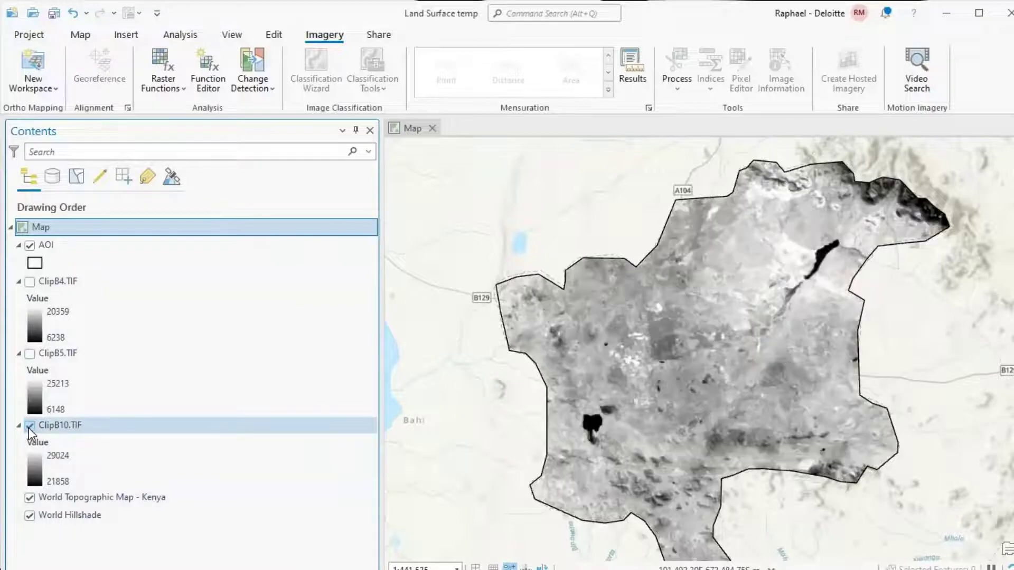
click(29, 428)
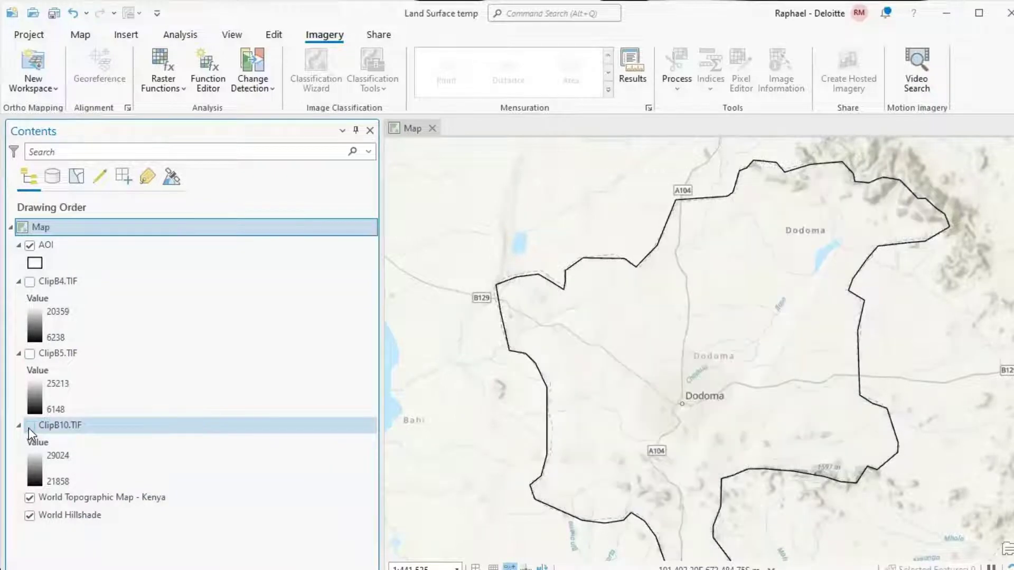
click(29, 355)
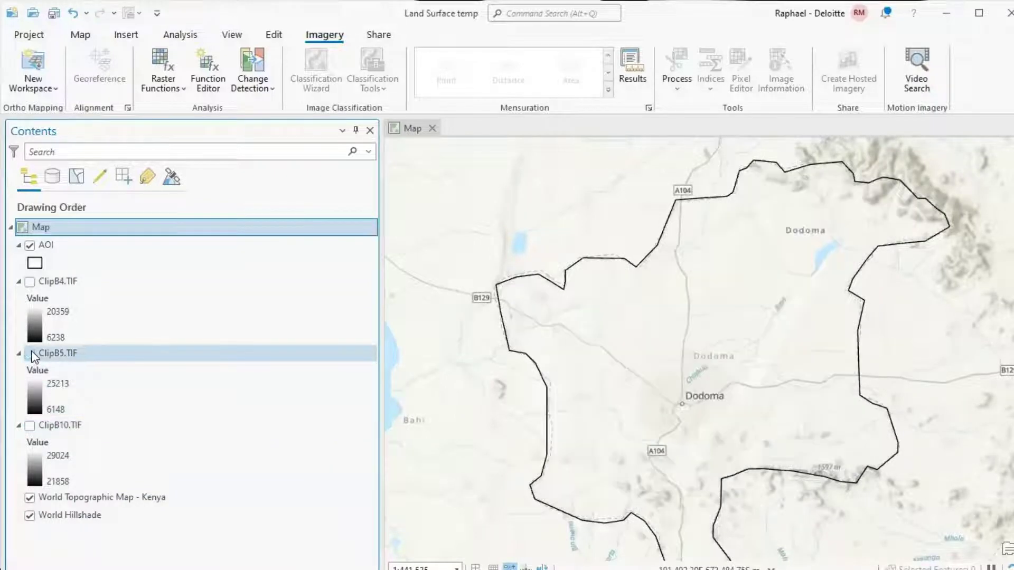
click(29, 282)
click(29, 283)
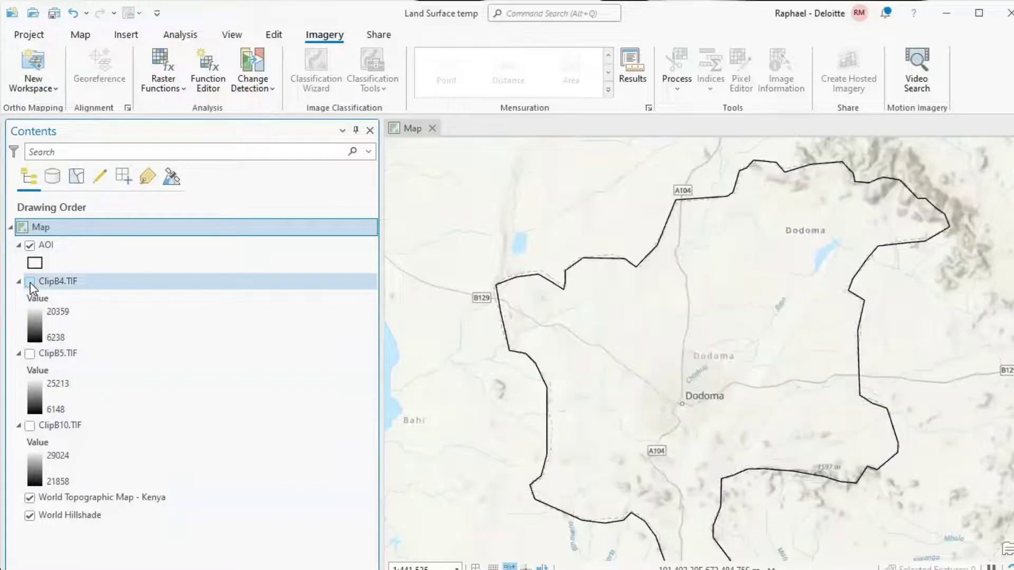
Show the ClipB10.TIF layer again while the other two clipped bands stay hidden
click(722, 343)
scroll(722, 344, down, 3)
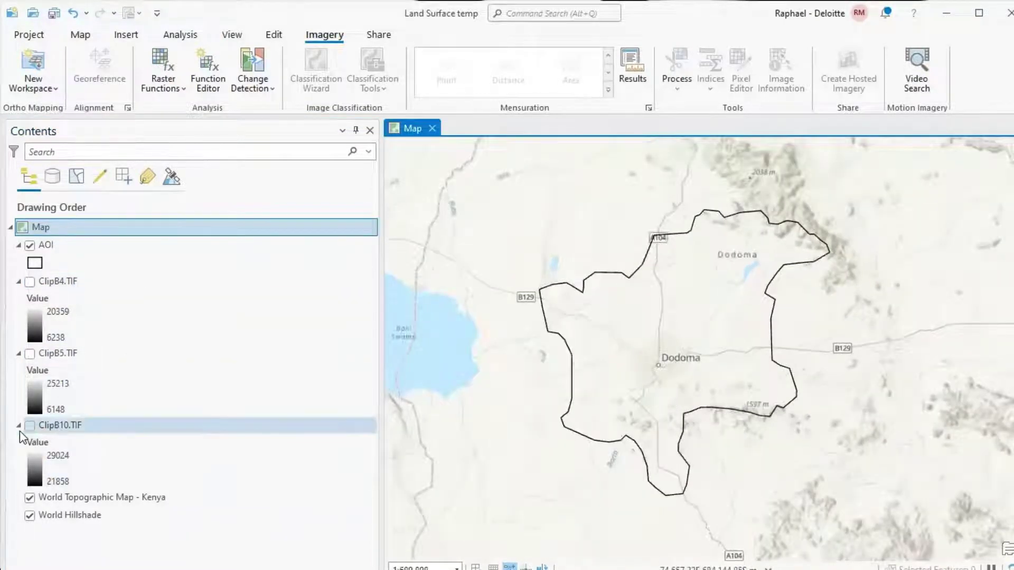
click(29, 426)
Examine the clipped band 10 raster inside the AOI boundary at closer and wider scales
scroll(719, 329, up, 2)
scroll(719, 328, down, 2)
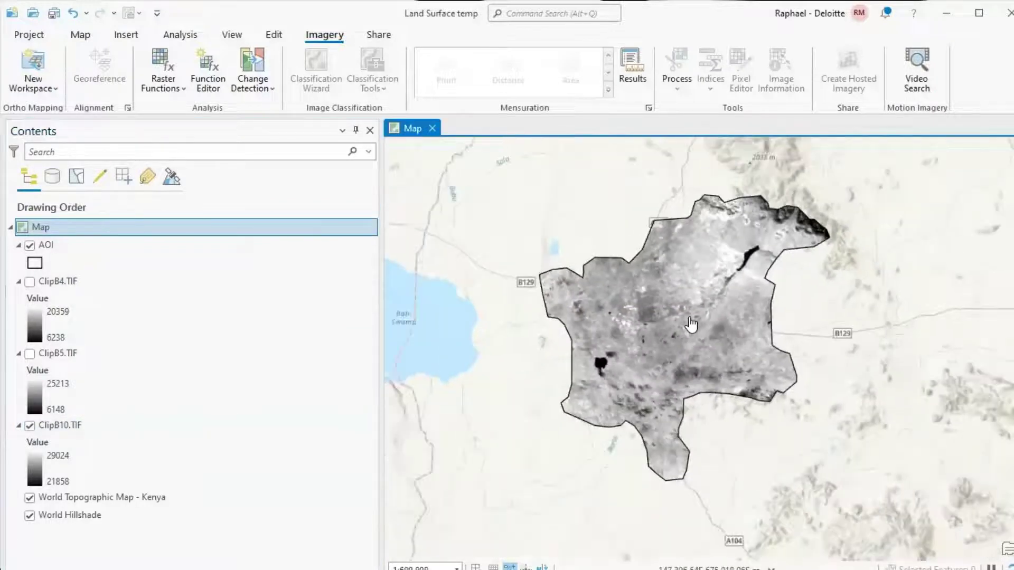
scroll(681, 333, down, 2)
scroll(676, 334, up, 4)
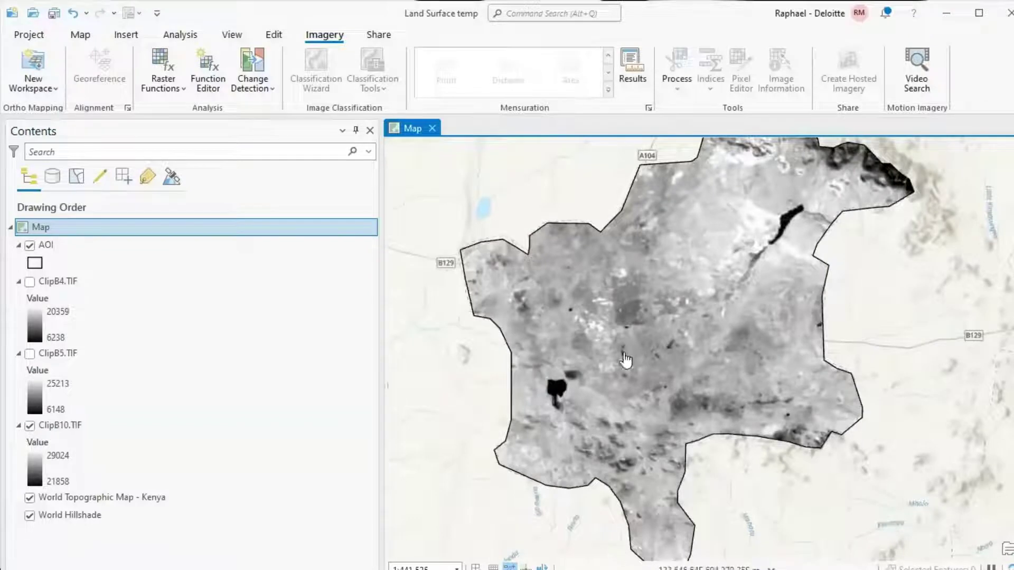
scroll(692, 307, down, 2)
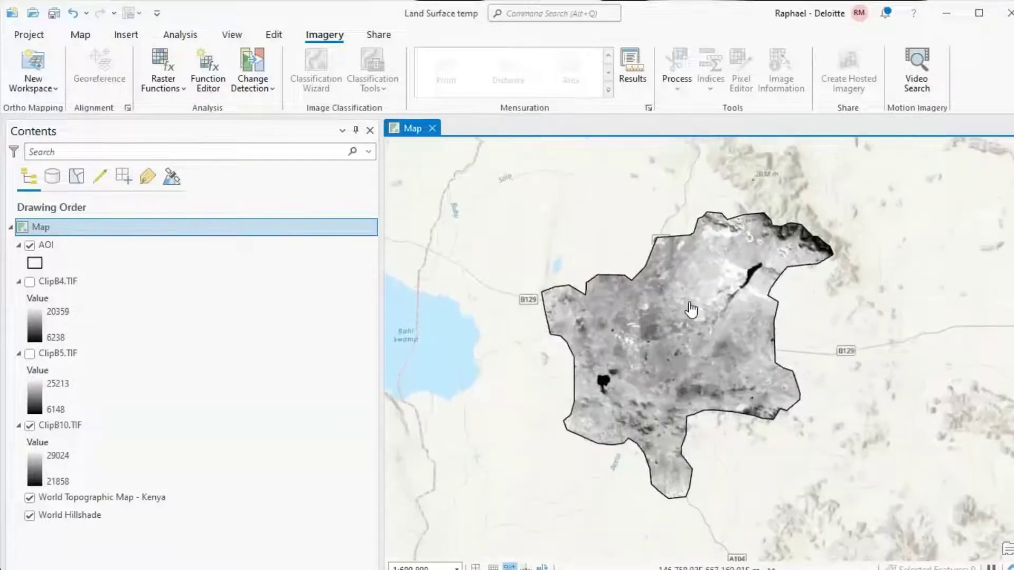
scroll(691, 308, up, 3)
scroll(692, 309, down, 3)
scroll(691, 309, up, 2)
scroll(691, 310, up, 1)
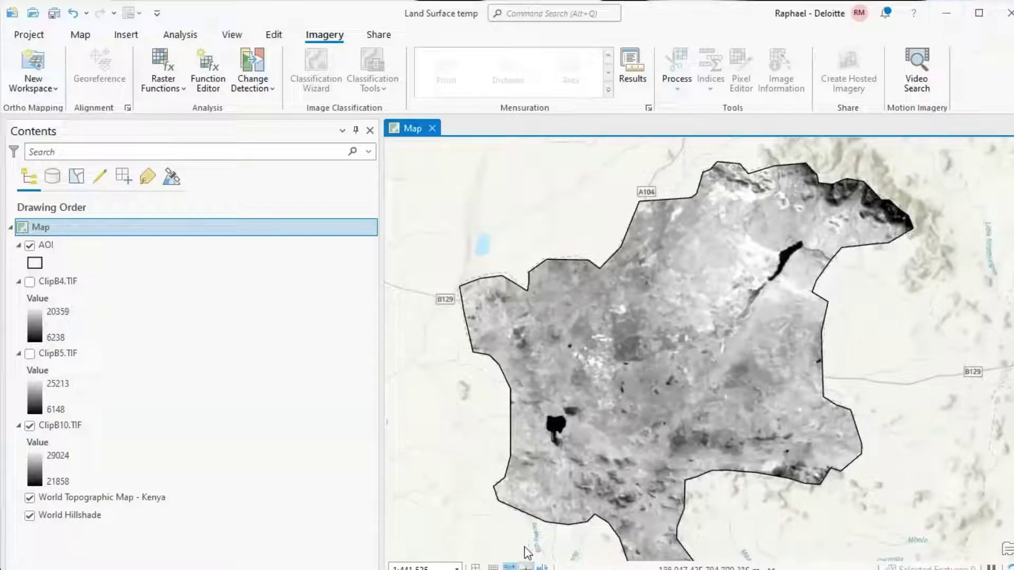
Switch to the LC09 MTL.txt metadata file in Notepad and look through its product contents and image attributes
click(949, 20)
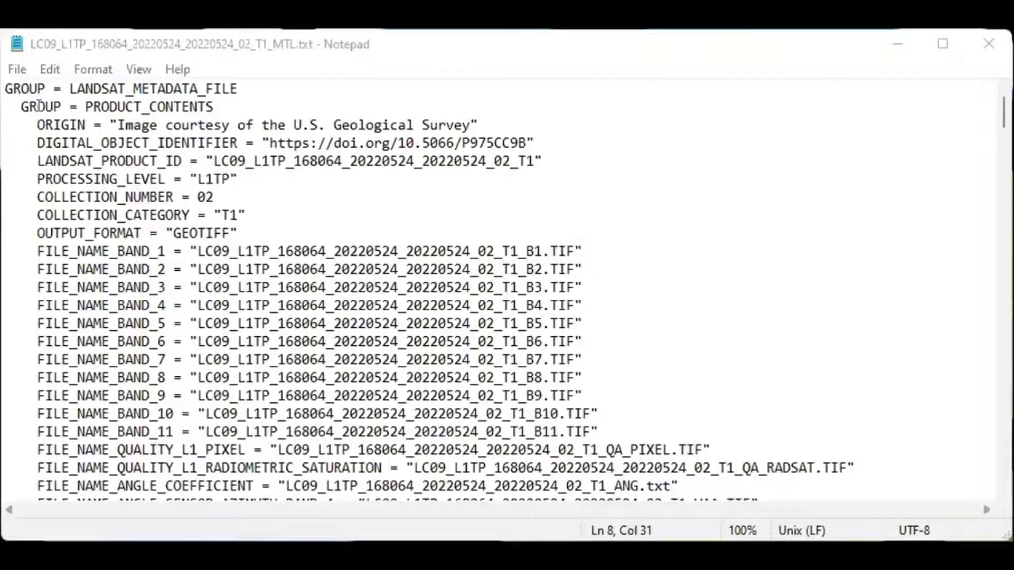
scroll(39, 105, down, 18)
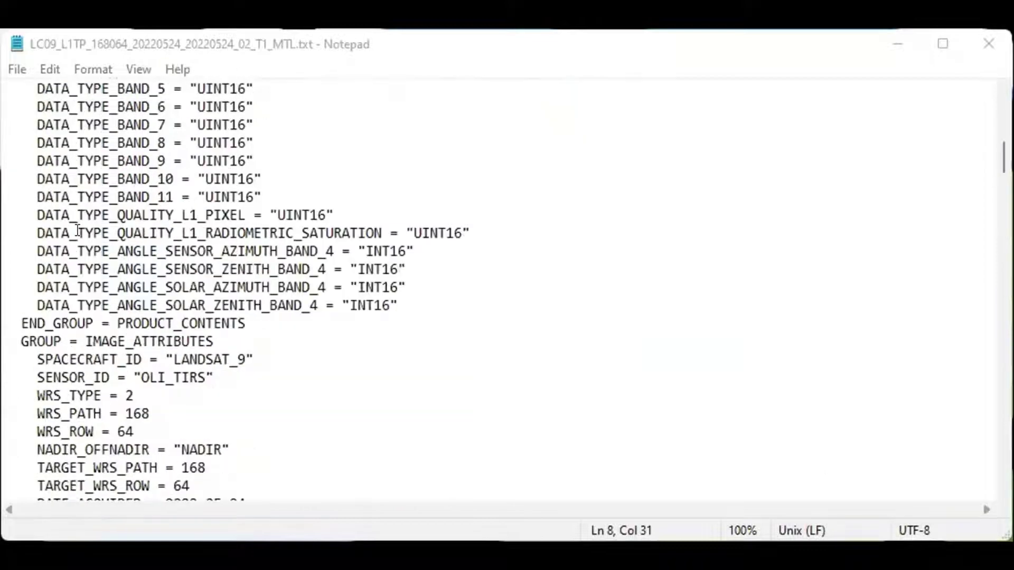
scroll(78, 233, up, 18)
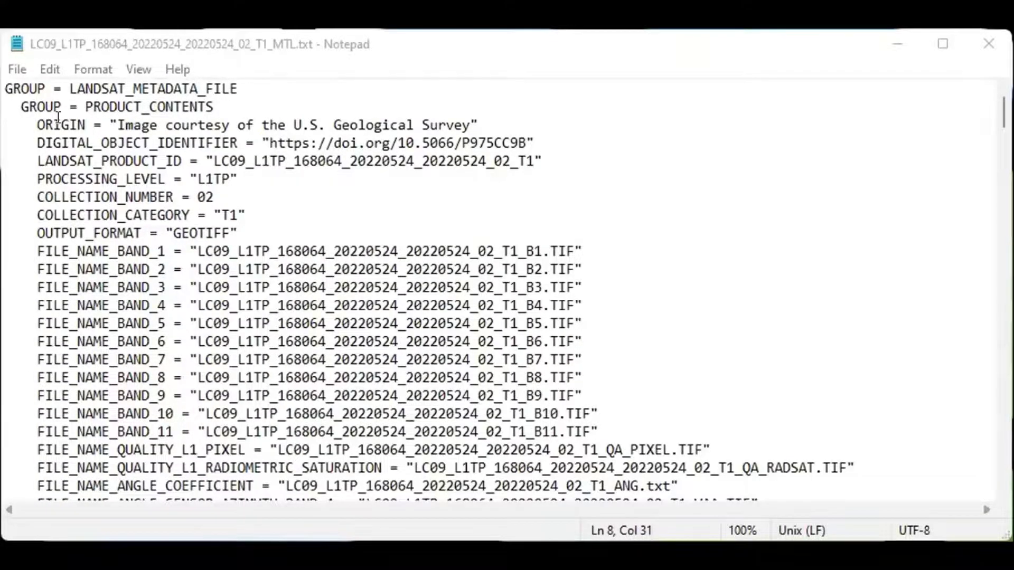
scroll(58, 117, down, 5)
scroll(58, 124, up, 5)
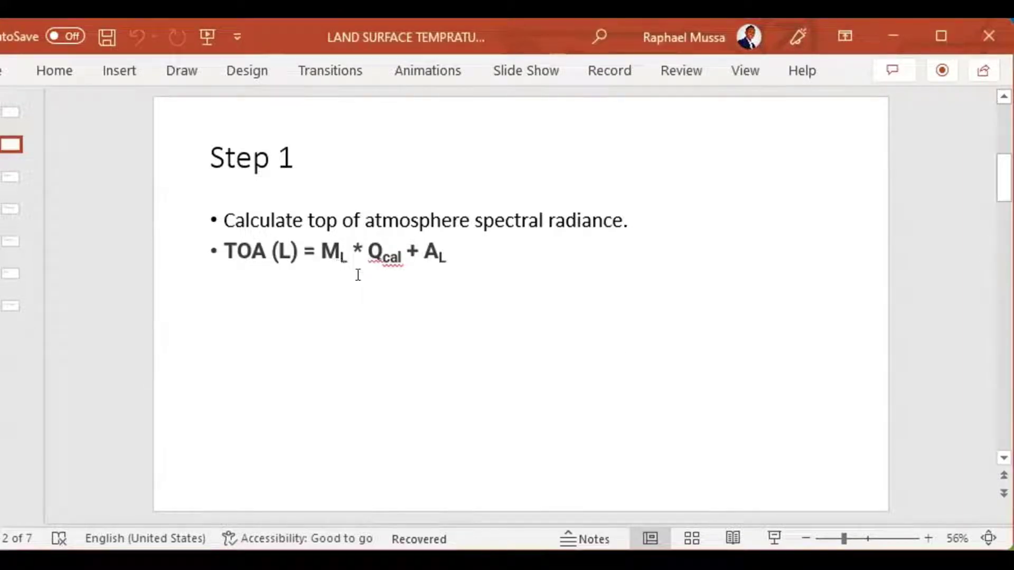
Switch to the PowerPoint slide Step 1 and examine the ML, Qcal and AL terms of the TOA spectral radiance formula
click(338, 252)
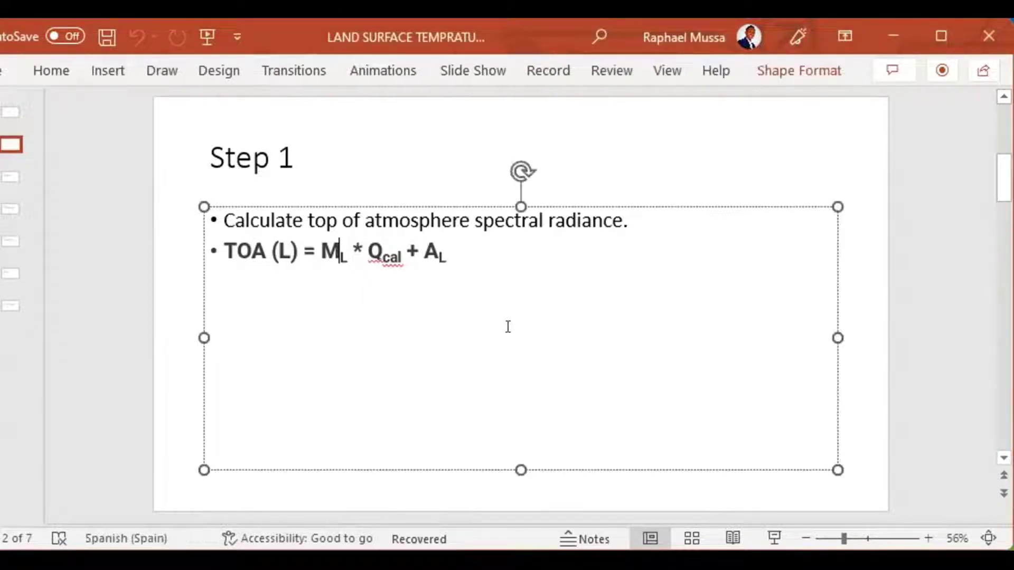
key(Right)
key(Down)
click(396, 255)
click(445, 259)
double_click(433, 253)
drag(347, 254, 320, 250)
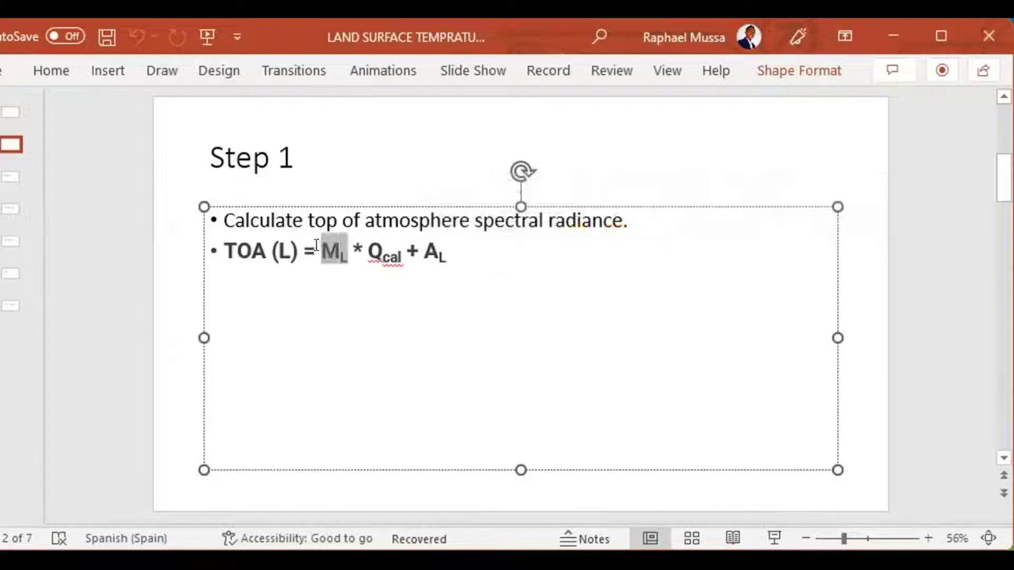
click(475, 260)
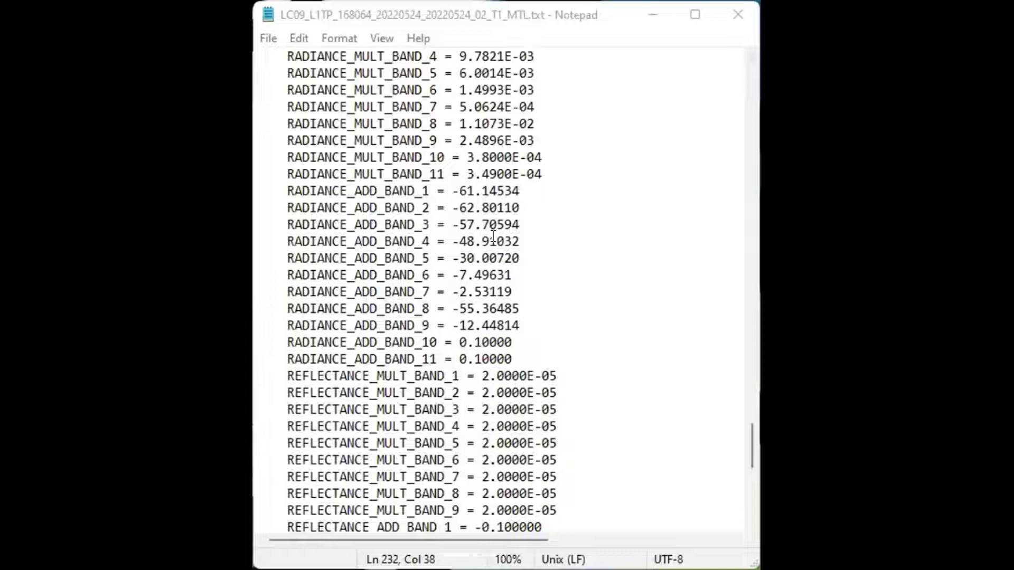
Look up the RADIANCE_MULT_BAND_10 and RADIANCE_ADD_BAND_10 entries in the MTL metadata file in Notepad
scroll(492, 238, up, 1)
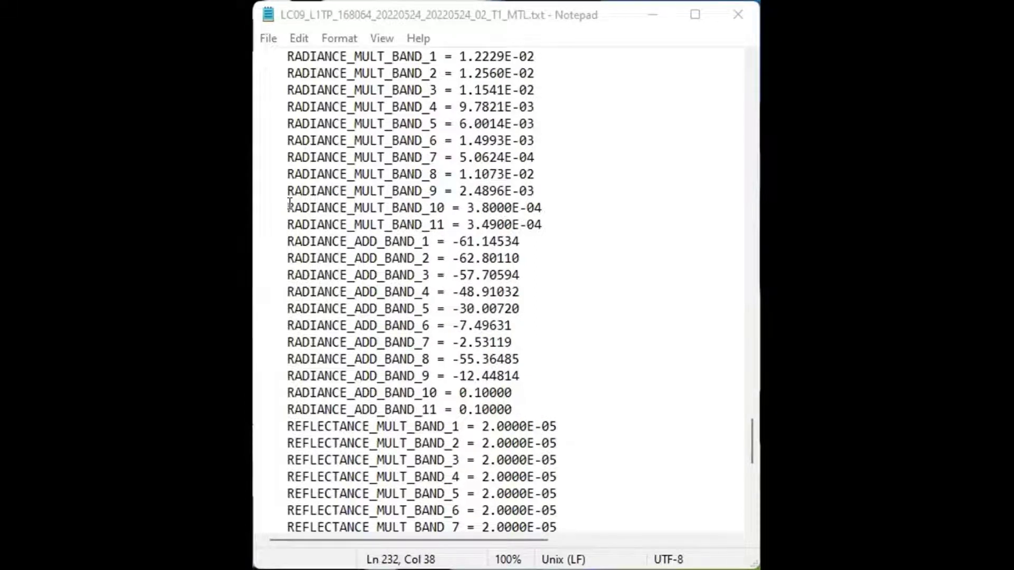
drag(286, 208, 543, 209)
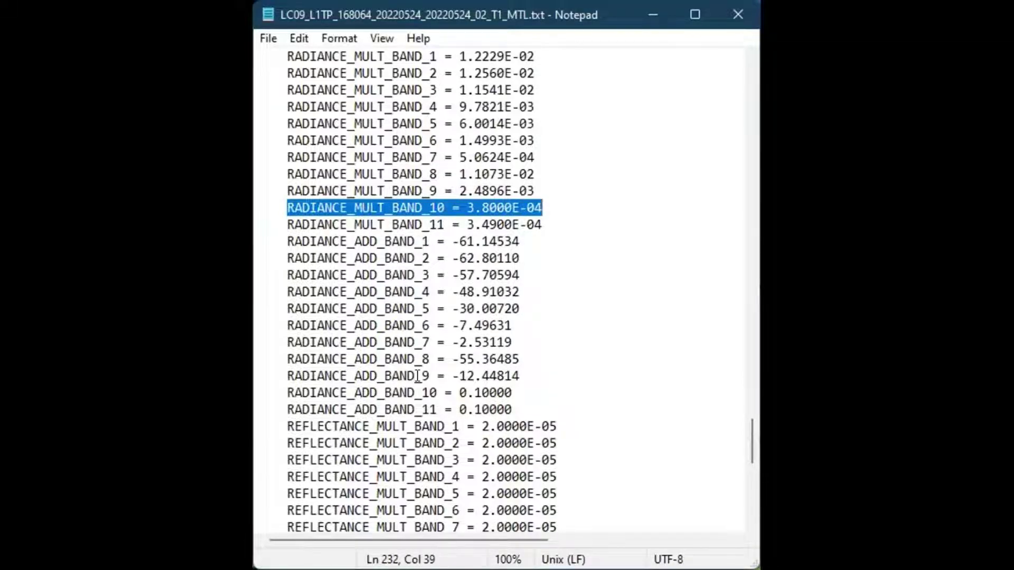
scroll(418, 375, down, 2)
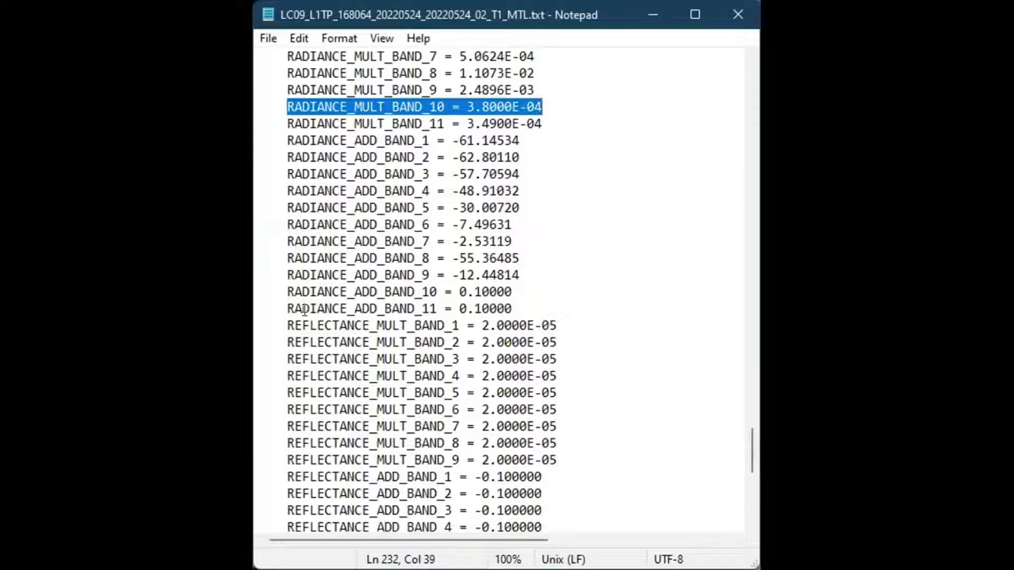
drag(290, 291, 508, 291)
key(ctrl+c)
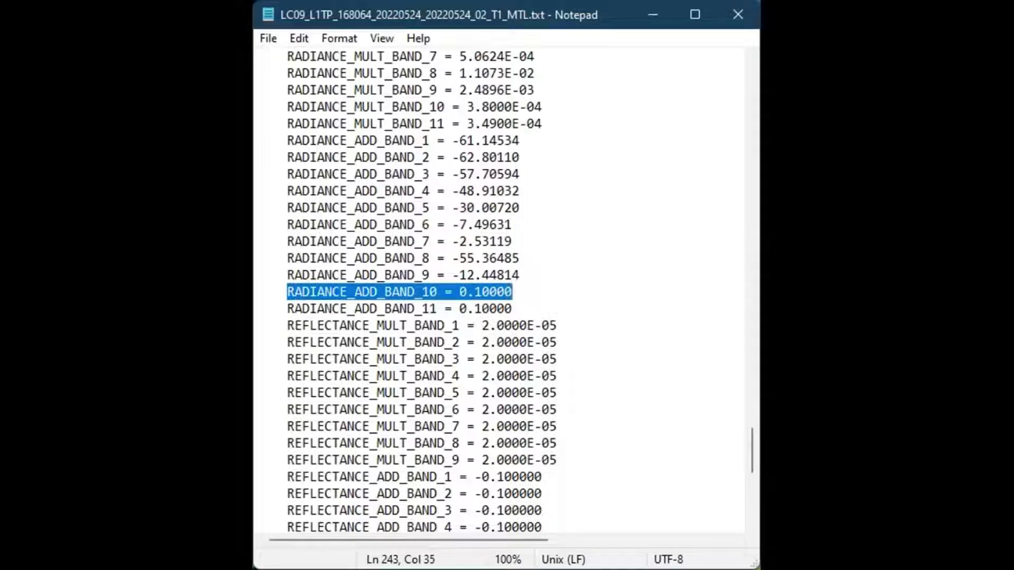
scroll(524, 292, up, 1)
scroll(525, 292, up, 1)
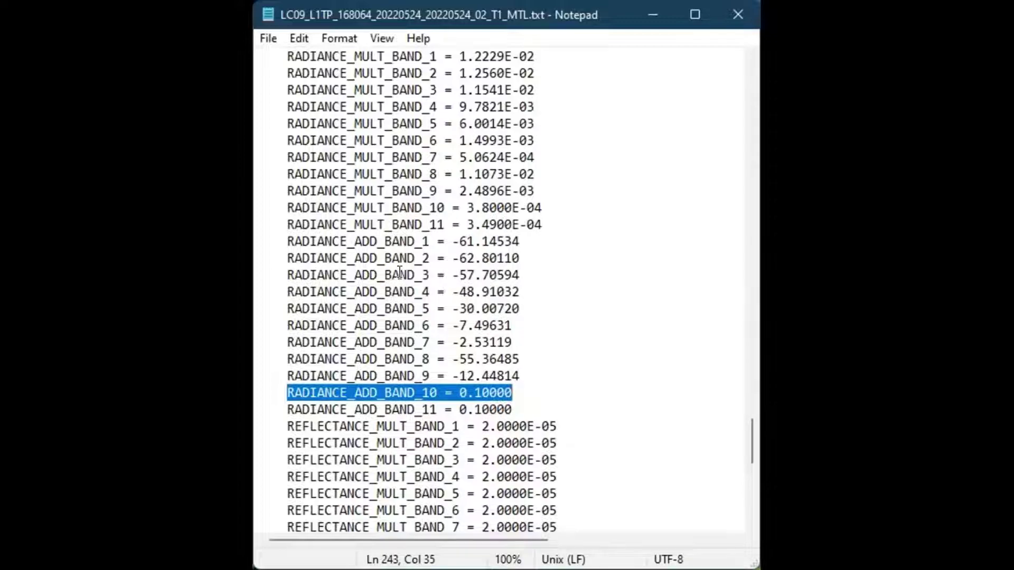
scroll(400, 271, up, 1)
scroll(400, 272, down, 1)
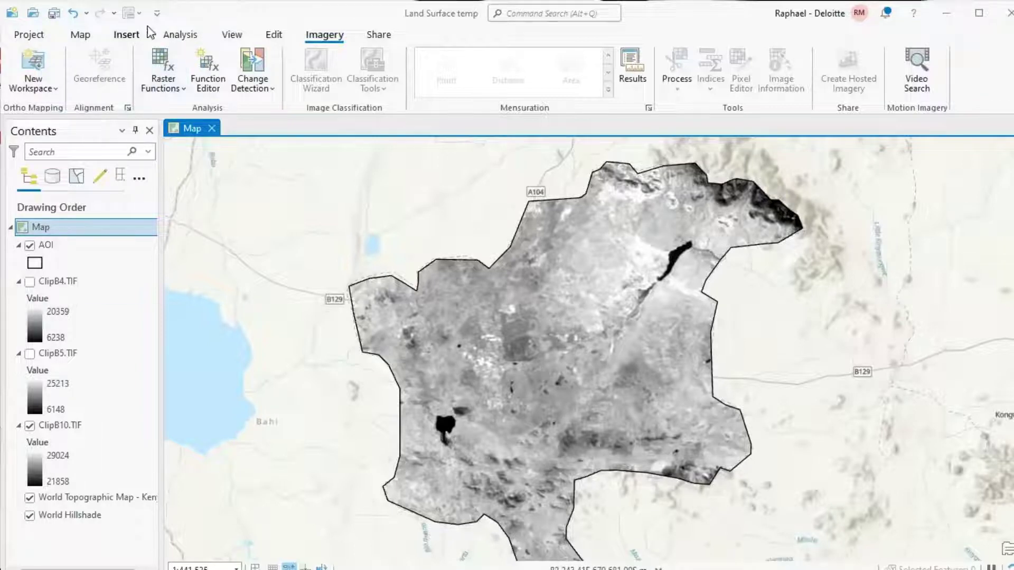
Switch to ArcGIS Pro and open the Raster Calculator from the Map Algebra toolset of the Spatial Analyst Tools
click(181, 34)
click(177, 73)
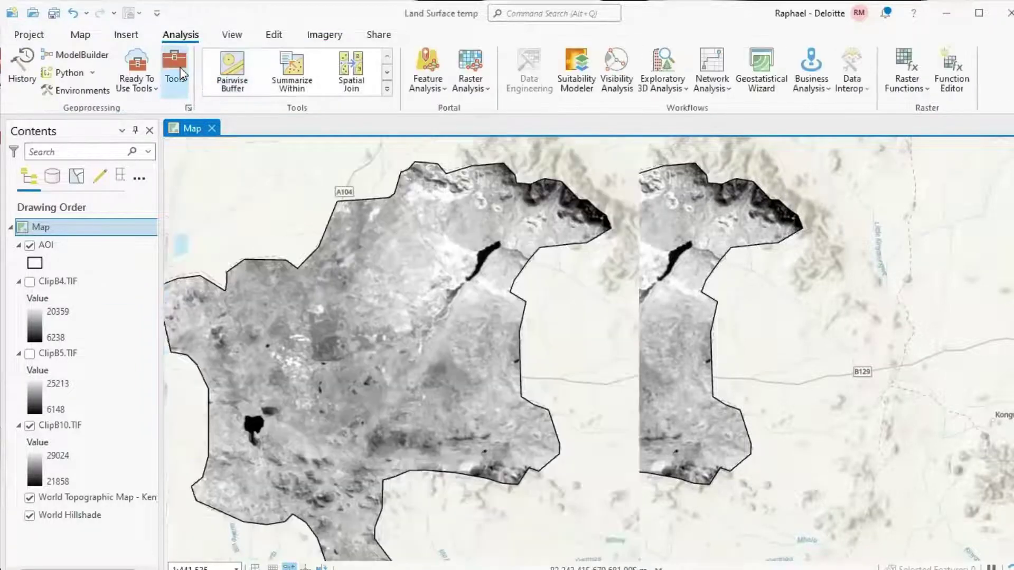
double_click(681, 433)
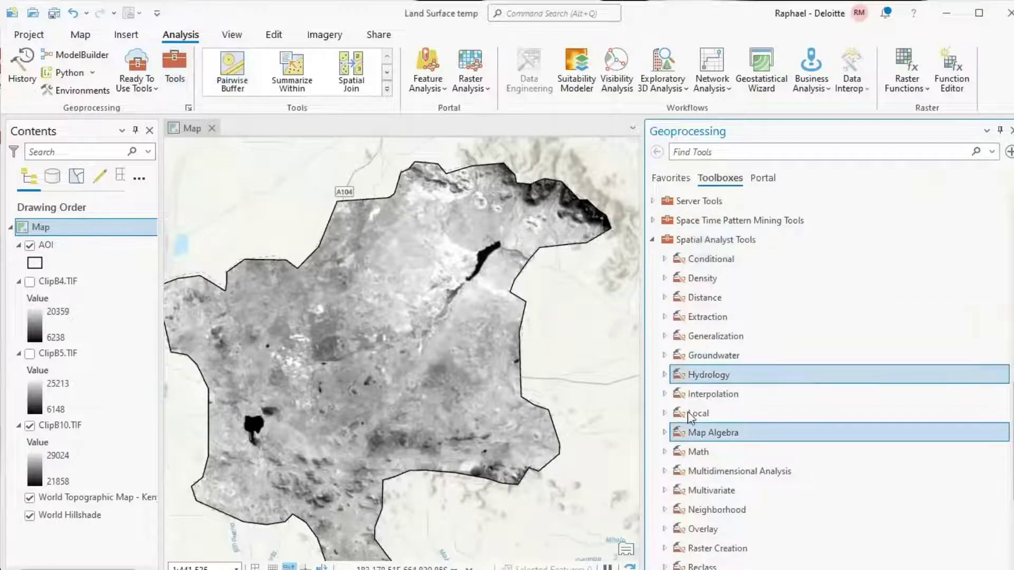
click(666, 433)
double_click(712, 451)
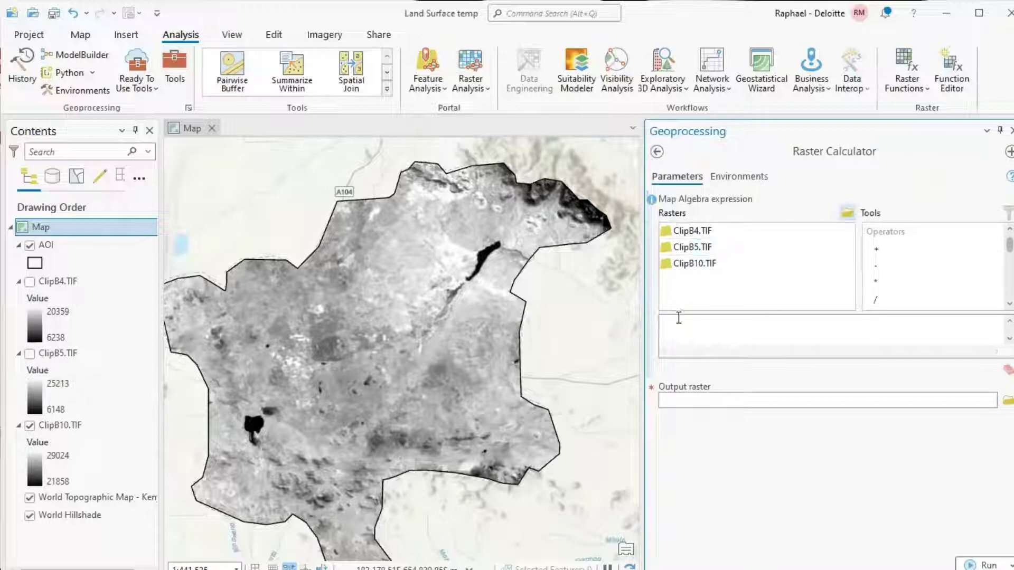
Enter the band 10 radiance multiplier as 0.00038 at the start of the map algebra expression
click(689, 327)
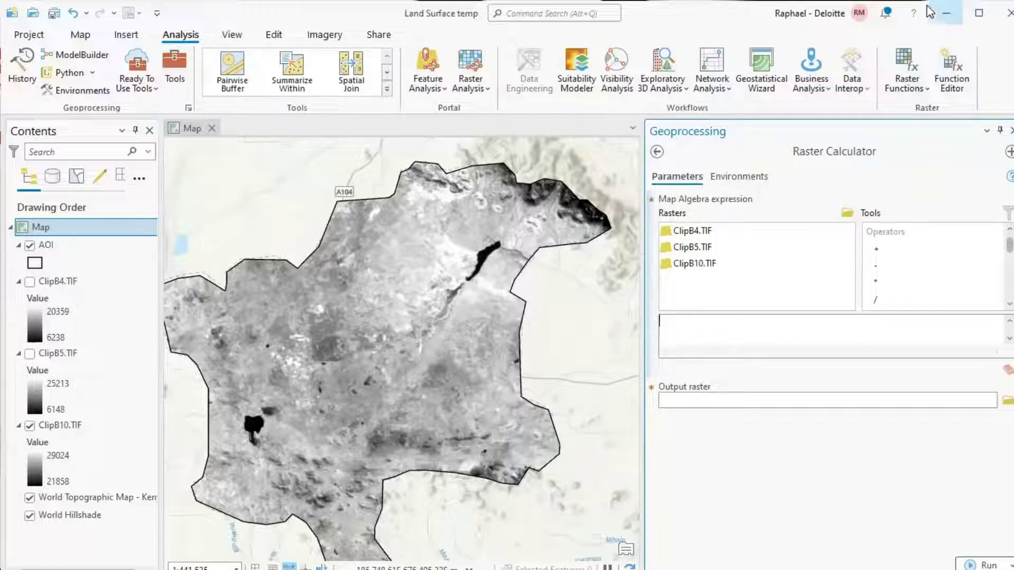
right_click(706, 325)
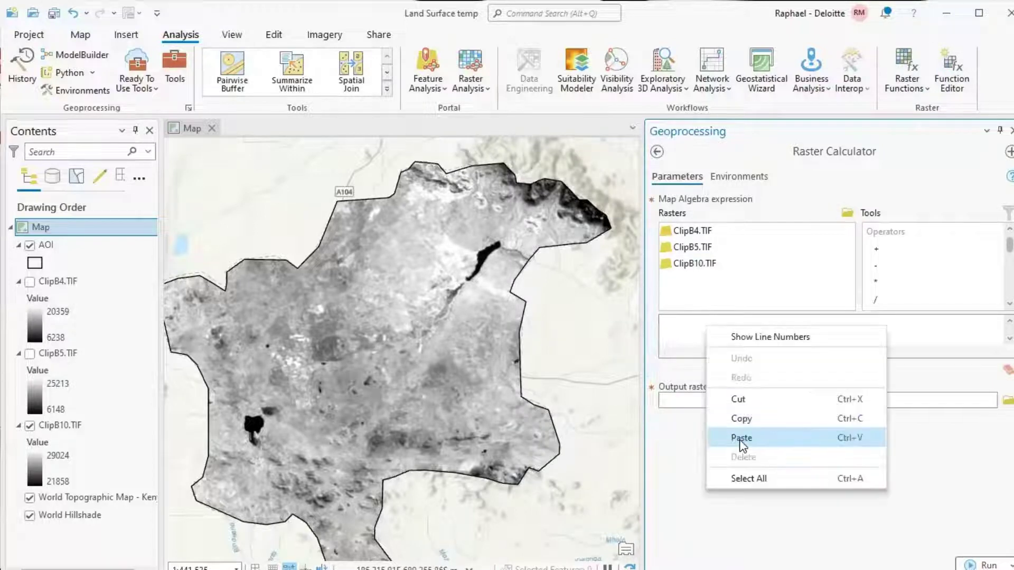
click(746, 436)
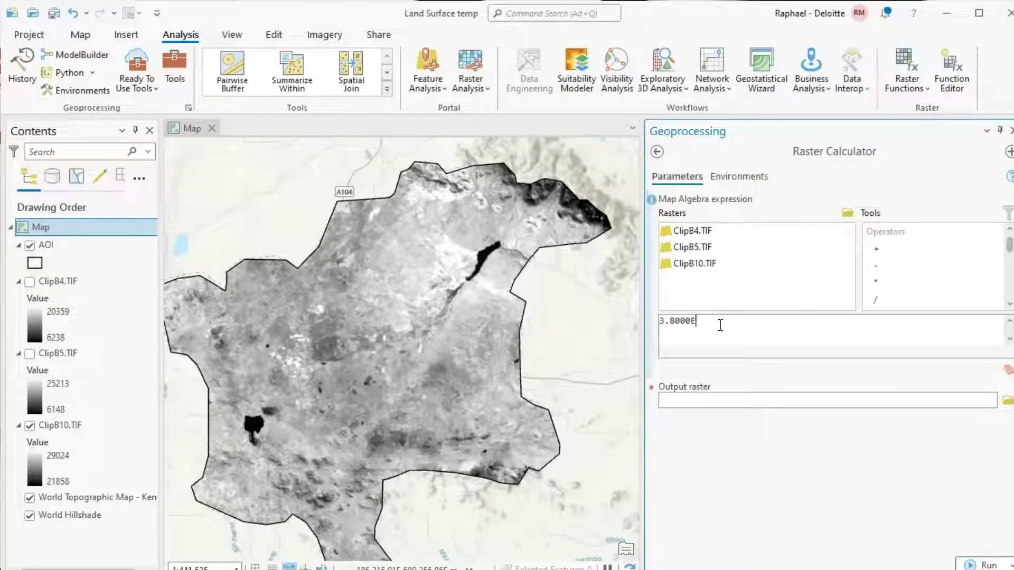
key(BackSpace)
click(667, 324)
key(Delete)
text(.)
click(745, 320)
key(BackSpace)
key(BackSpace)
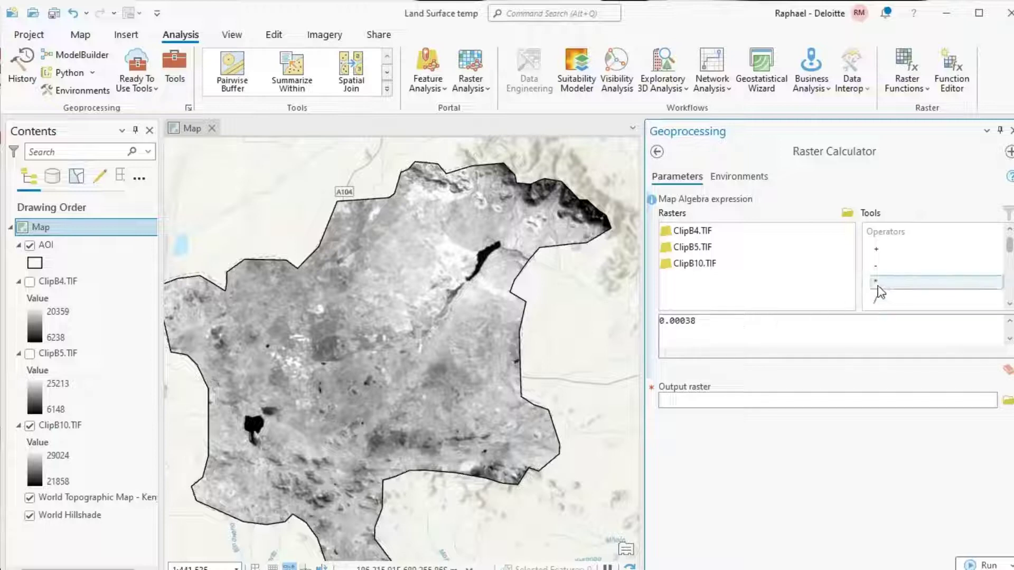
Complete the map algebra expression as 0.00038 * "ClipB10.TIF" +0.1
double_click(686, 264)
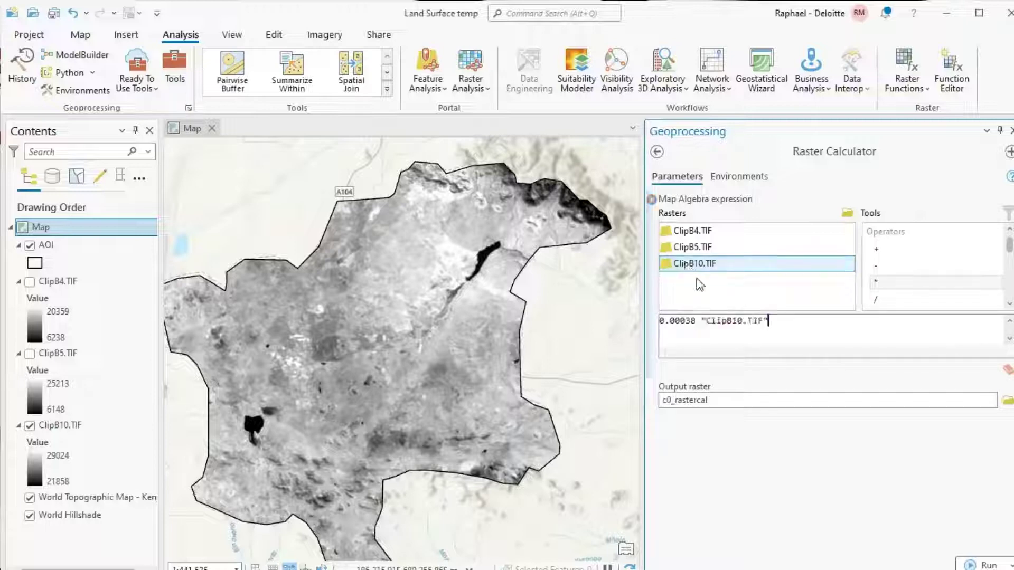
click(887, 249)
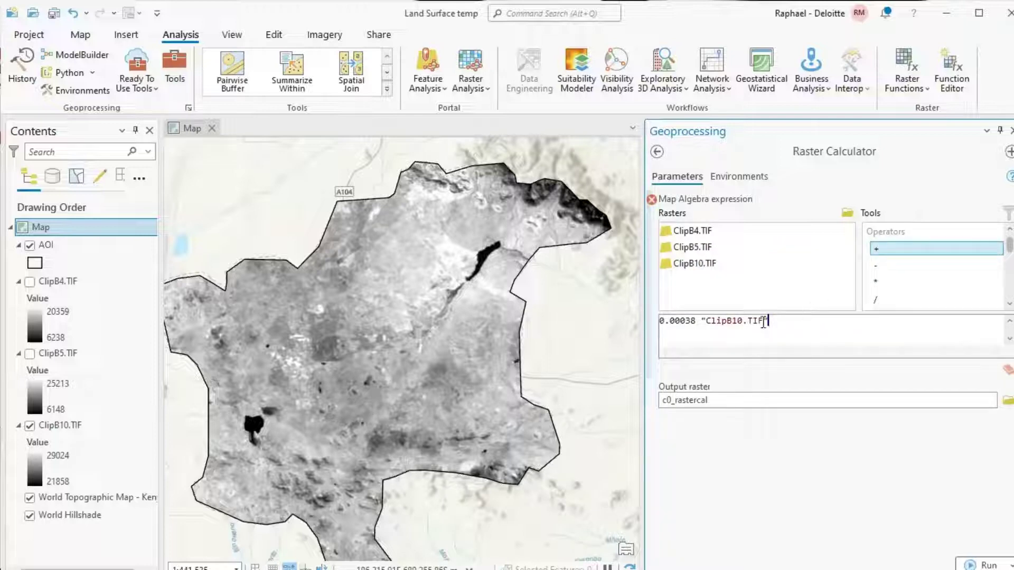
click(693, 322)
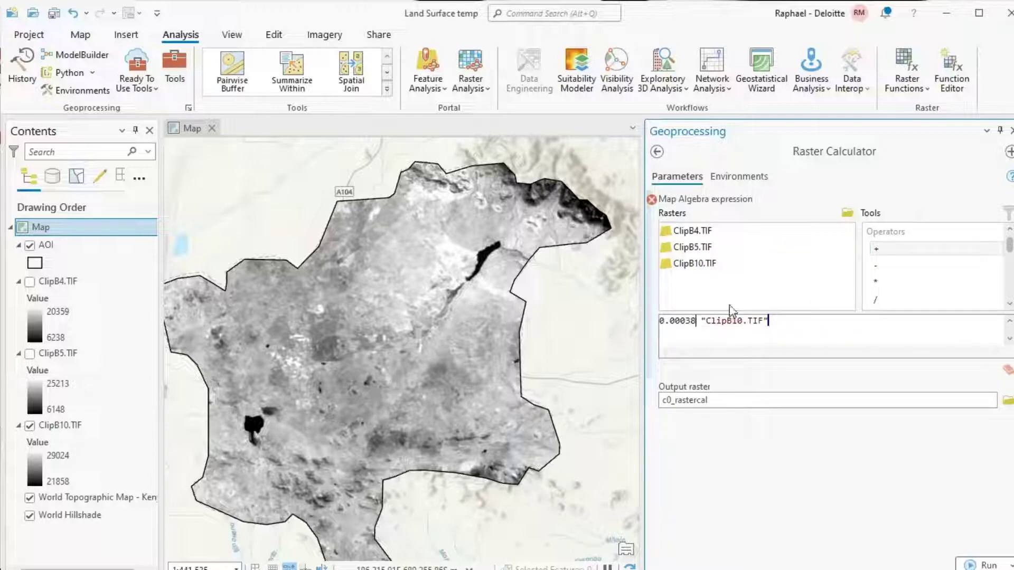
double_click(874, 281)
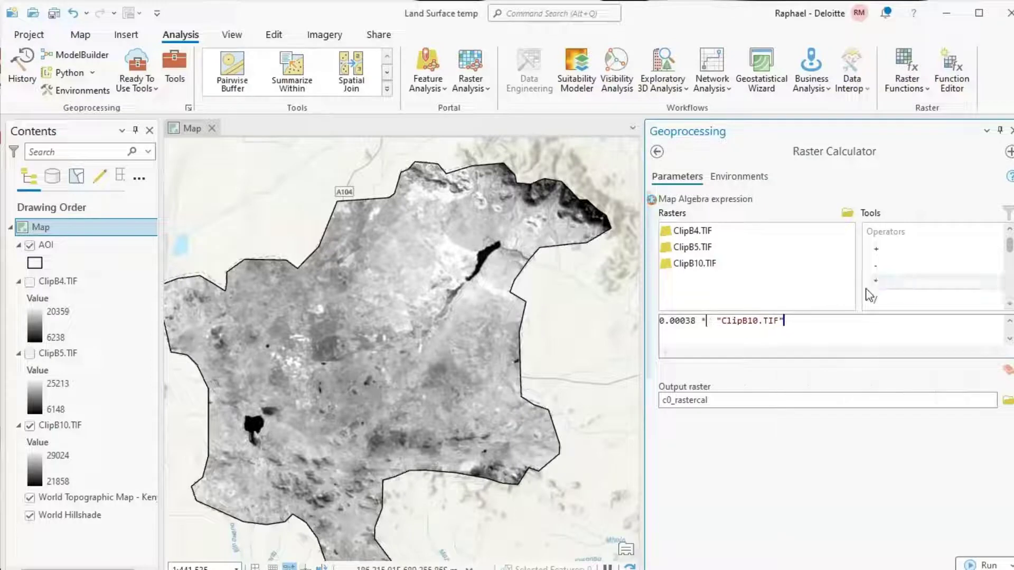
double_click(893, 251)
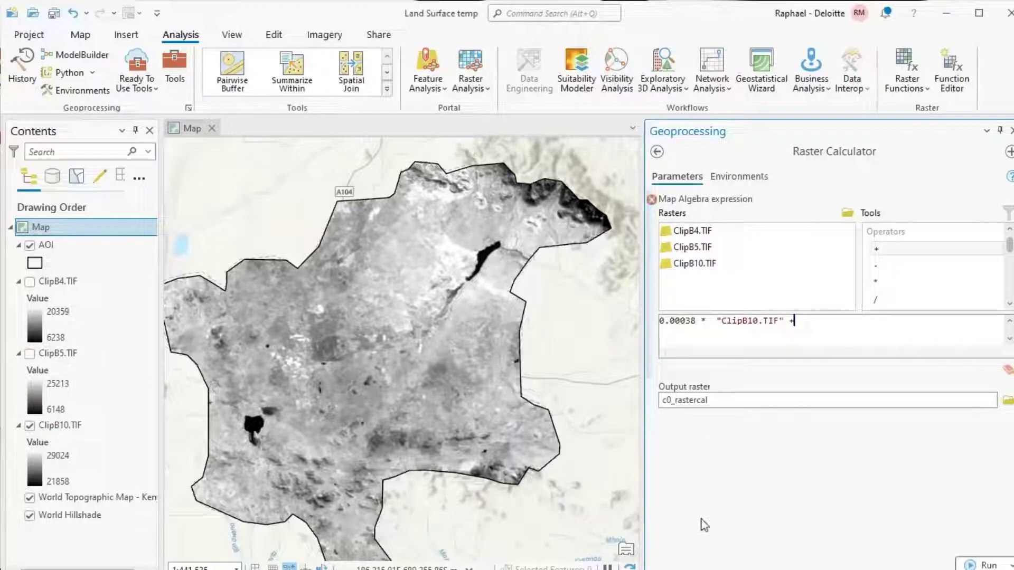
text(0.1)
key(Tab)
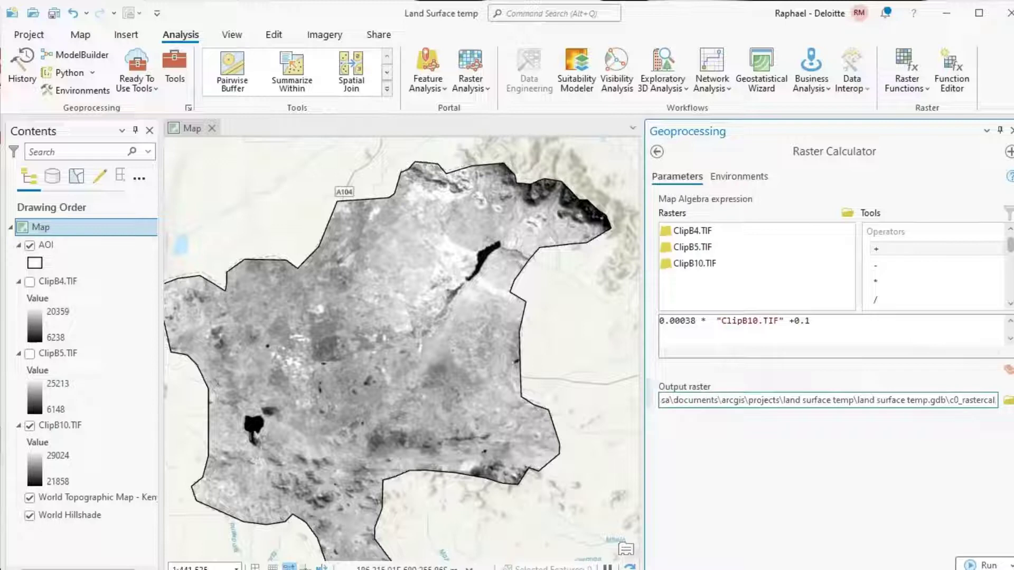
Name the output raster TOA in the land surface temp geodatabase, run the calculation and inspect the resulting layer
key(BackSpace)
key(BackSpace)
key(BackSpace)
key(BackSpace)
key(BackSpace)
key(BackSpace)
key(BackSpace)
key(BackSpace)
key(BackSpace)
key(BackSpace)
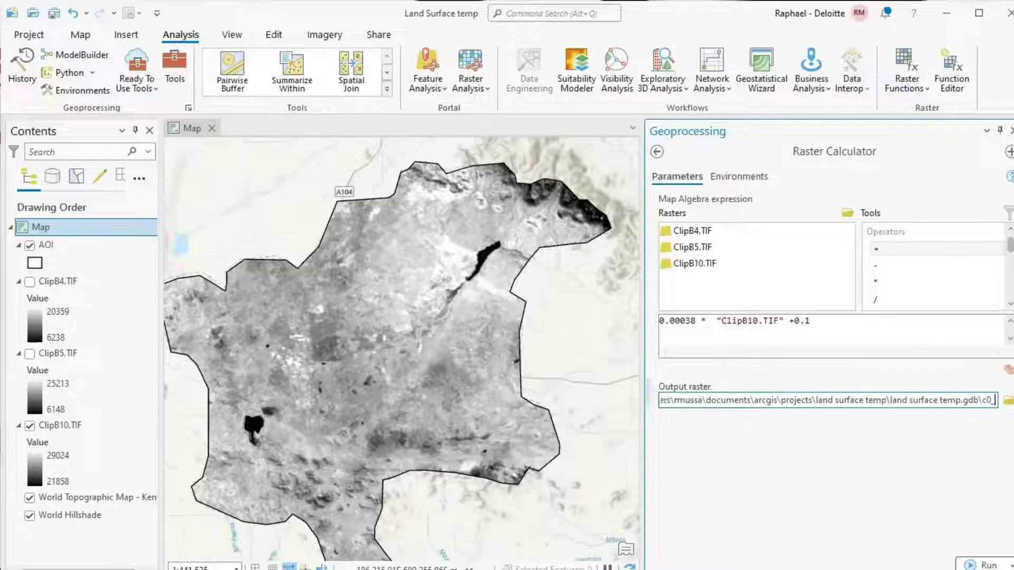
key(BackSpace)
key(BackSpace)
key(BackSpace)
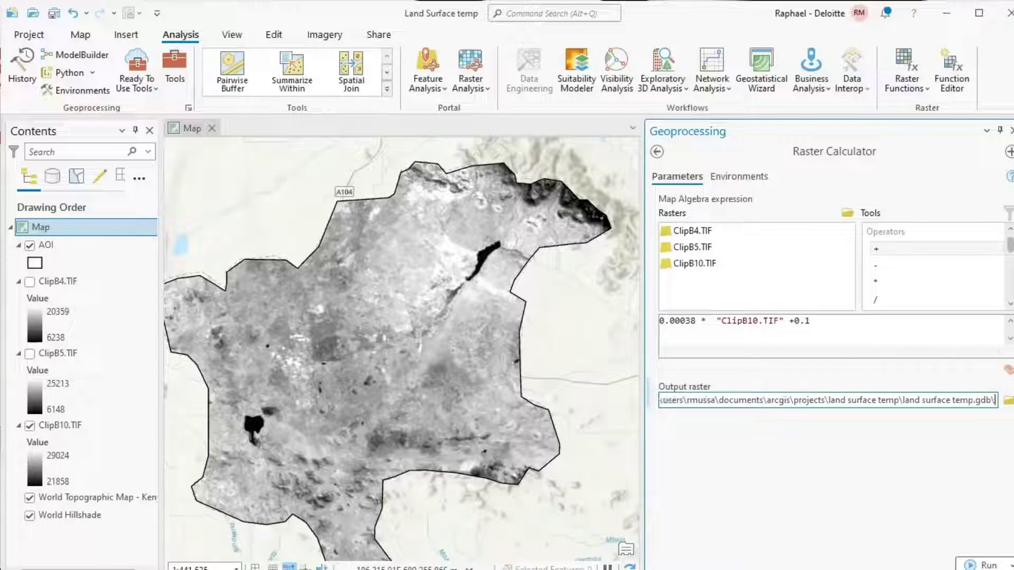
text(TO)
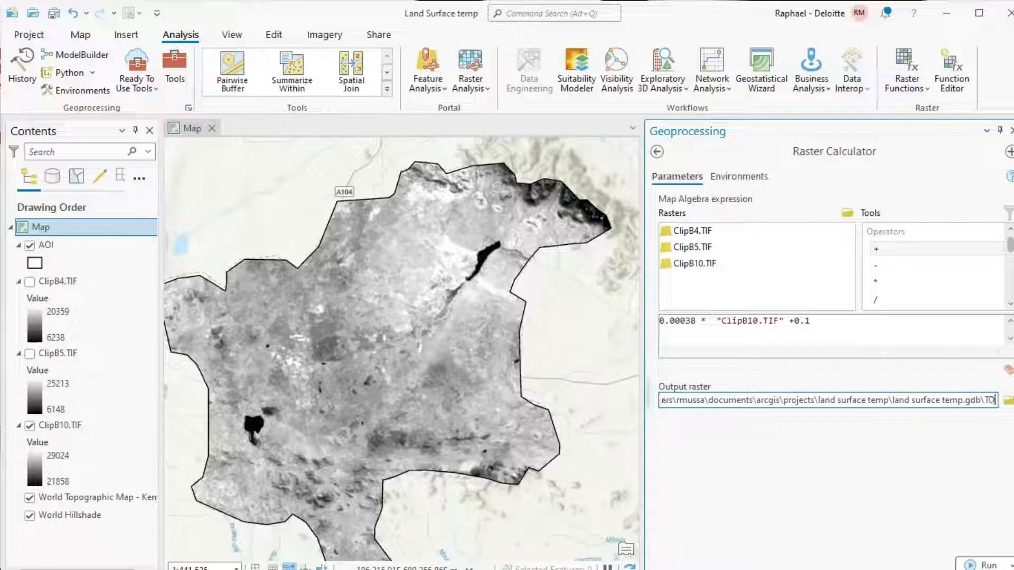
text(A)
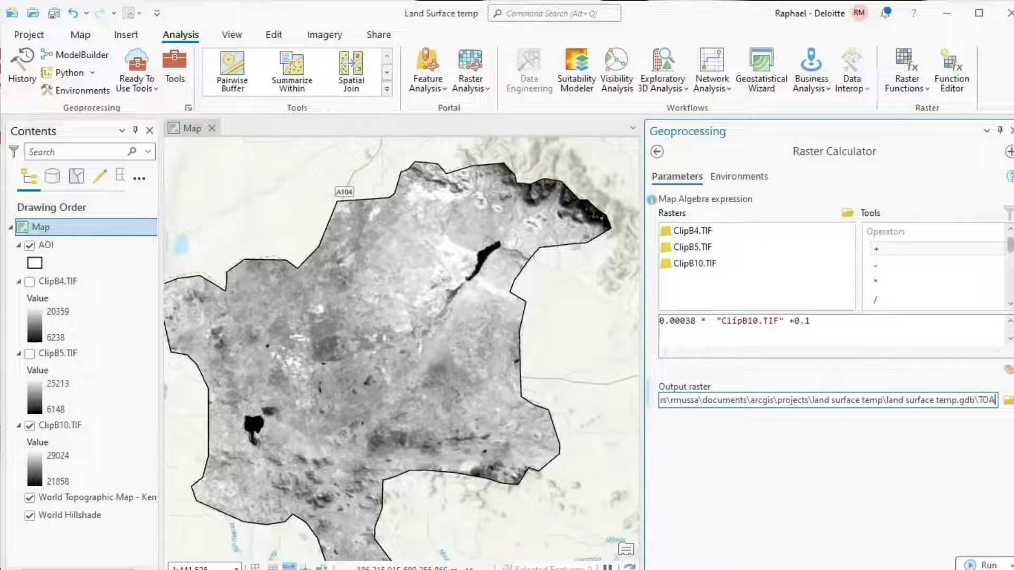
click(983, 564)
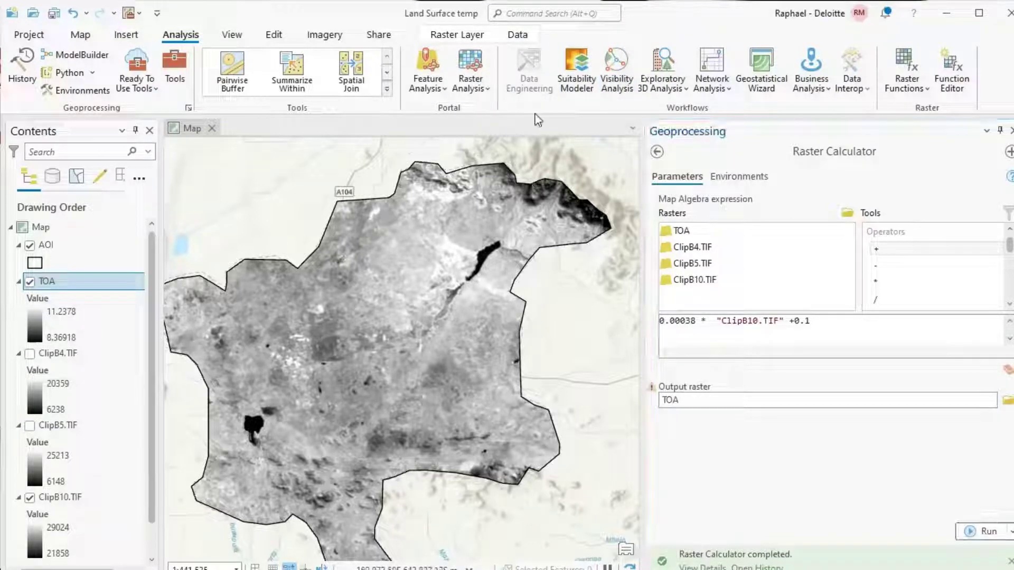
drag(333, 316, 418, 286)
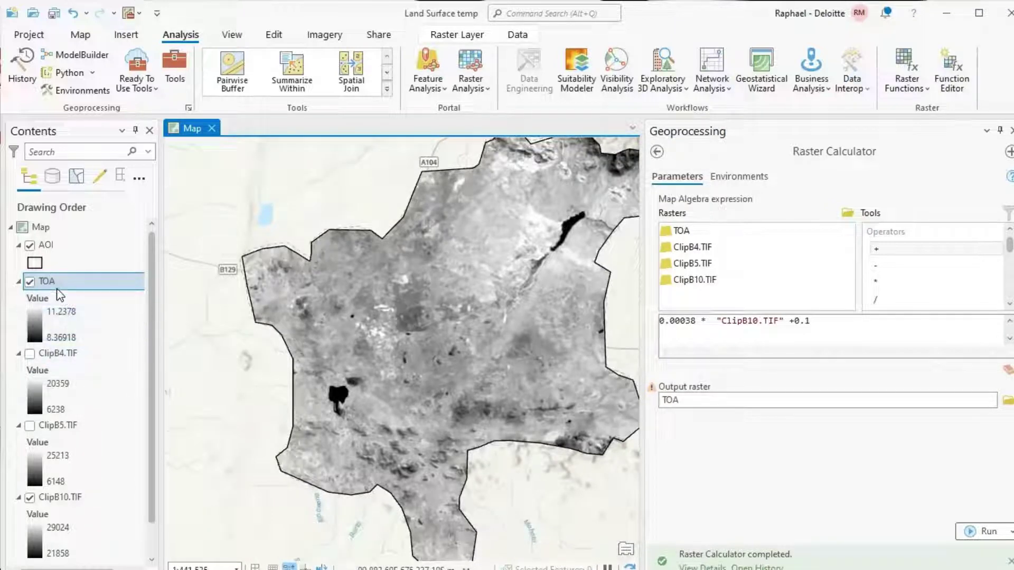
drag(347, 340, 319, 321)
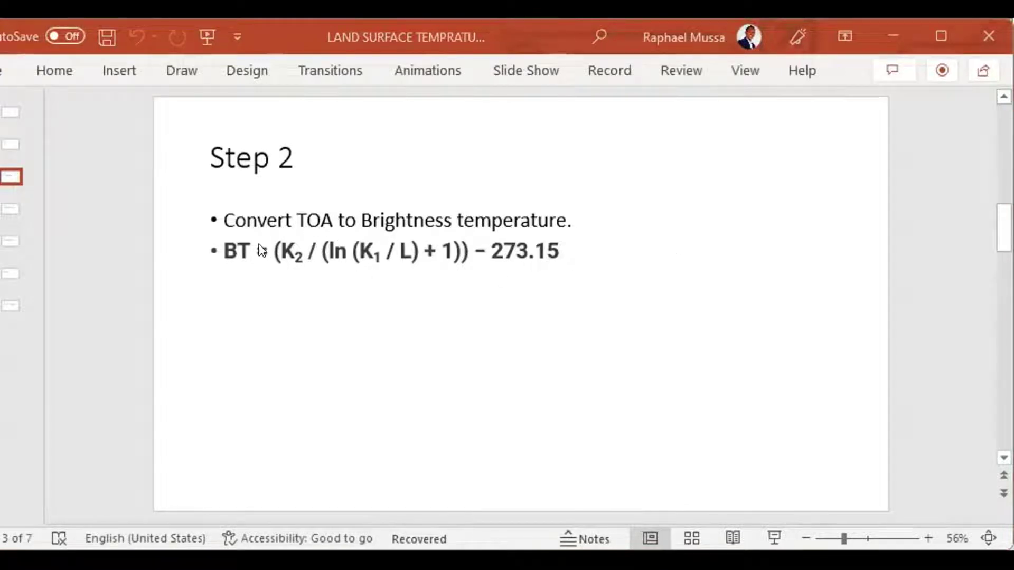
Examine the K2, K1 and L terms of the brightness temperature formula on the Step 2 slide
double_click(290, 251)
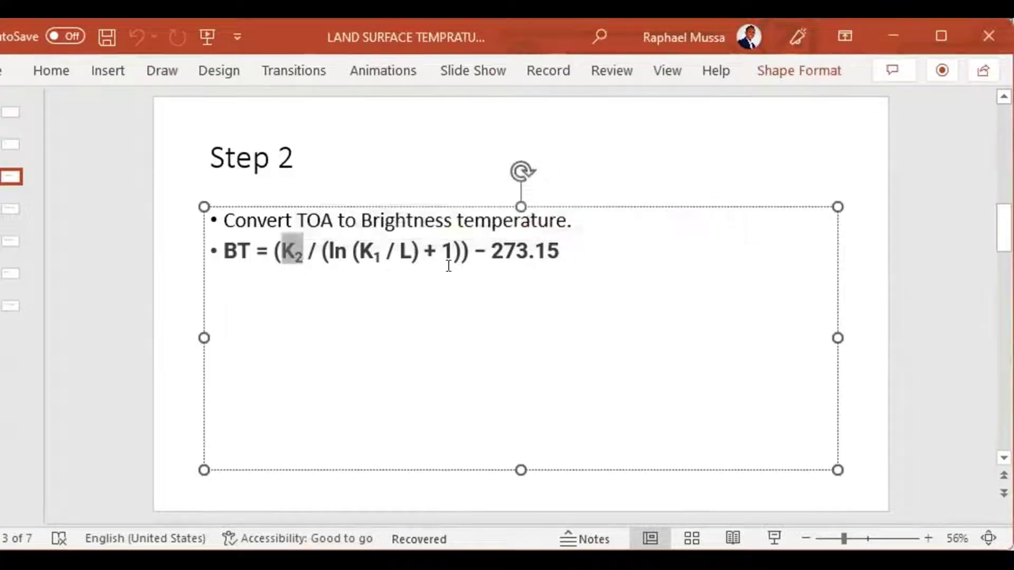
double_click(365, 253)
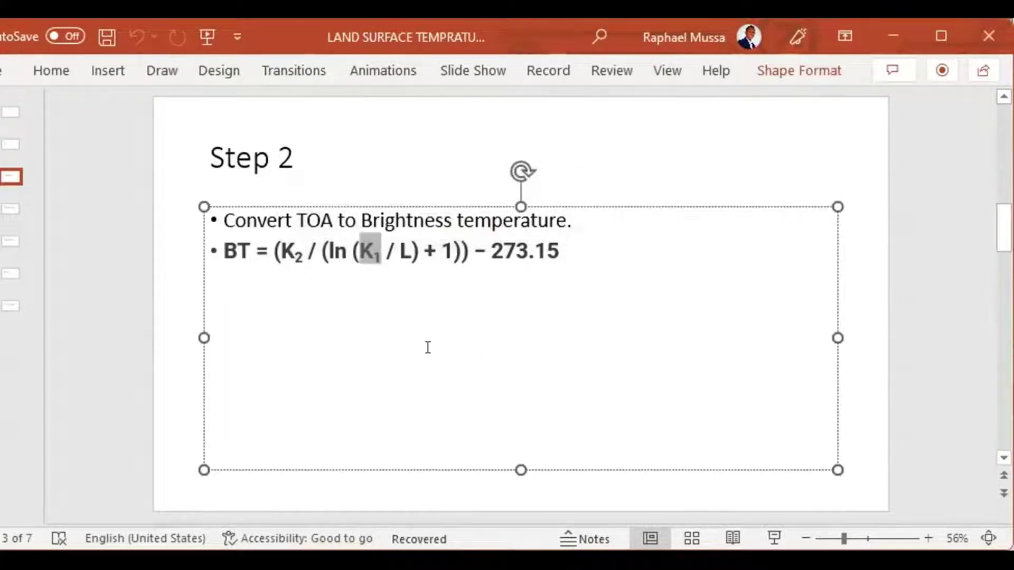
double_click(404, 251)
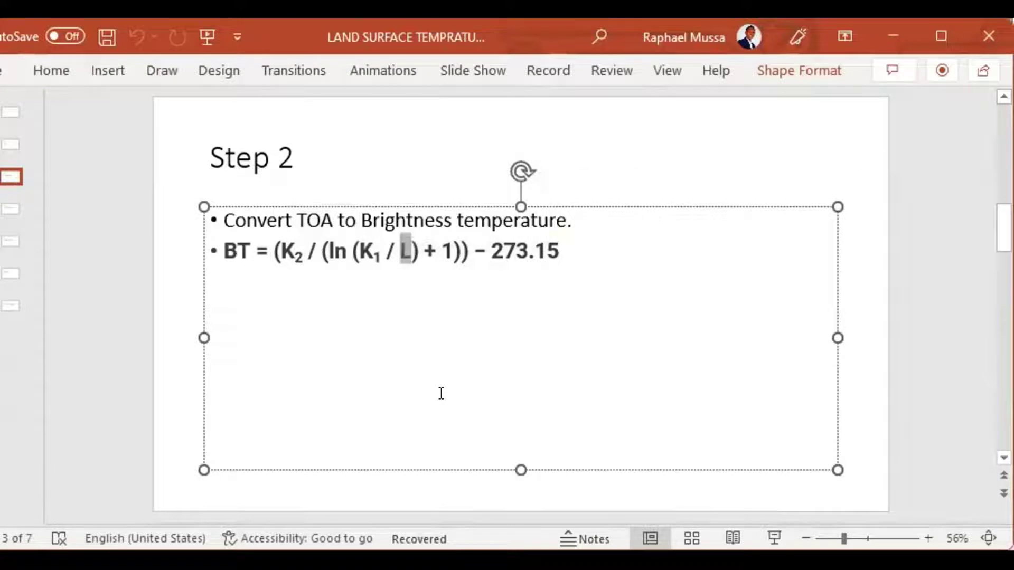
double_click(334, 220)
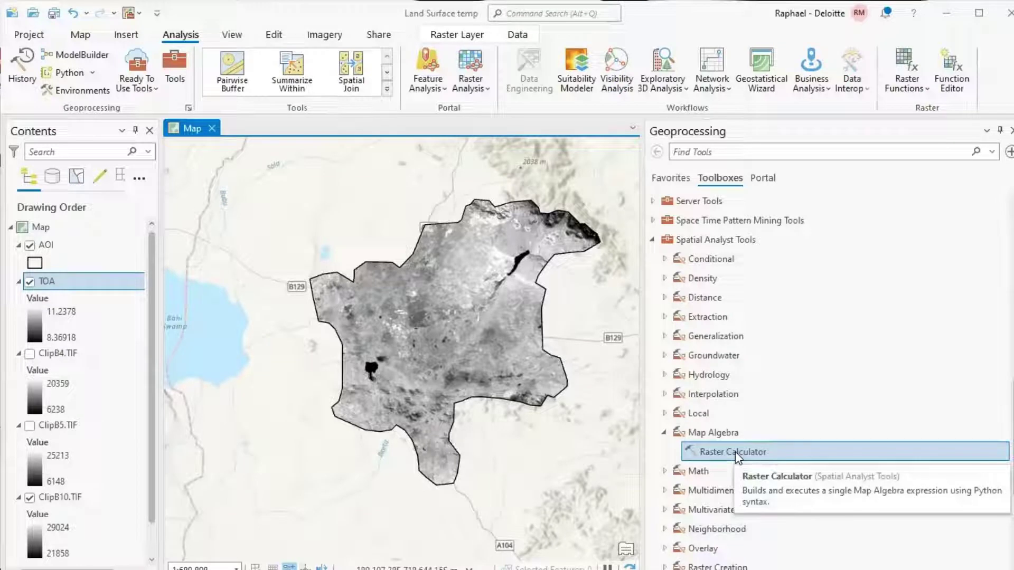
Switch to ArcGIS Pro and enter (K2 / (ln (K1 / L) + 1)) - 273.15 as the Raster Calculator expression
double_click(736, 451)
click(704, 321)
text((K2 / (ln (K1 / L) + 1)) - 273.15)
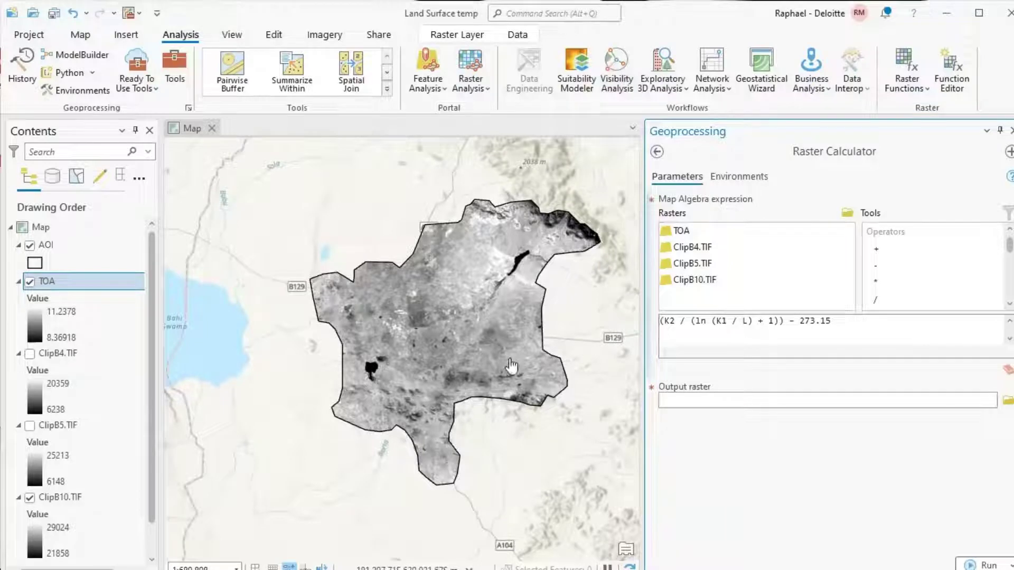
Switch to the MTL metadata file in Notepad and copy the band 10 K2 thermal constant, 1329.2405
click(940, 11)
scroll(449, 281, down, 7)
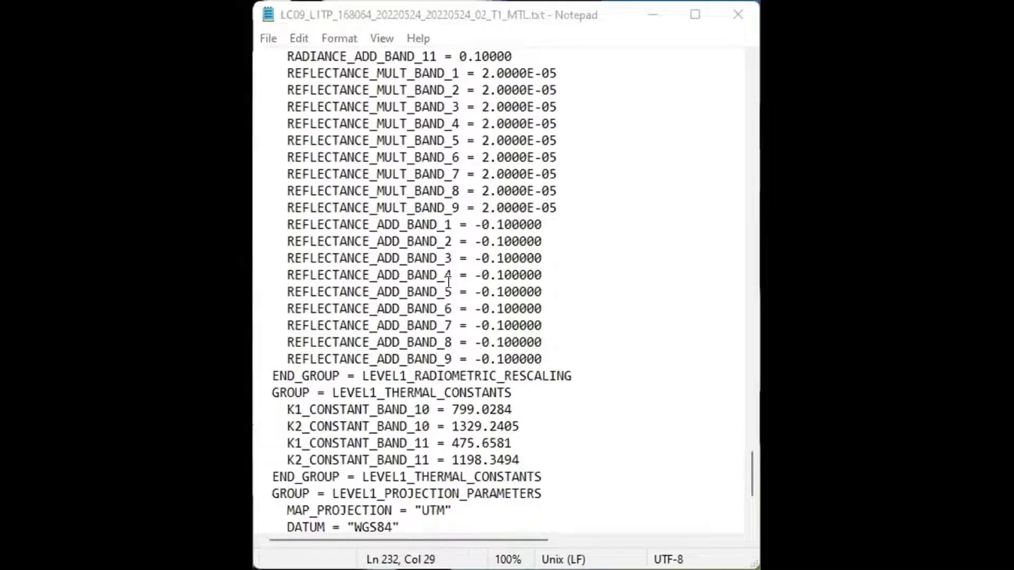
scroll(449, 281, down, 1)
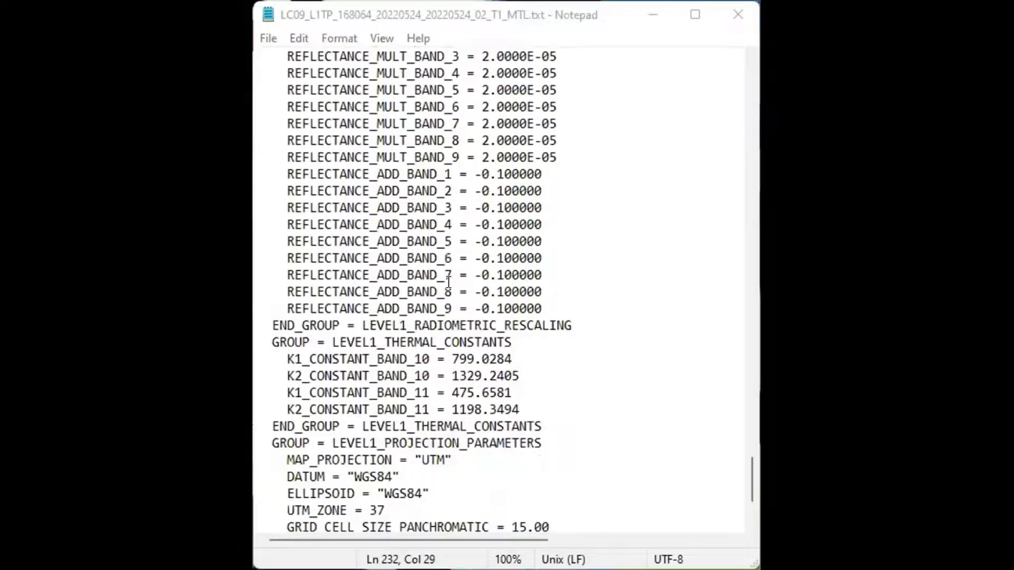
double_click(476, 375)
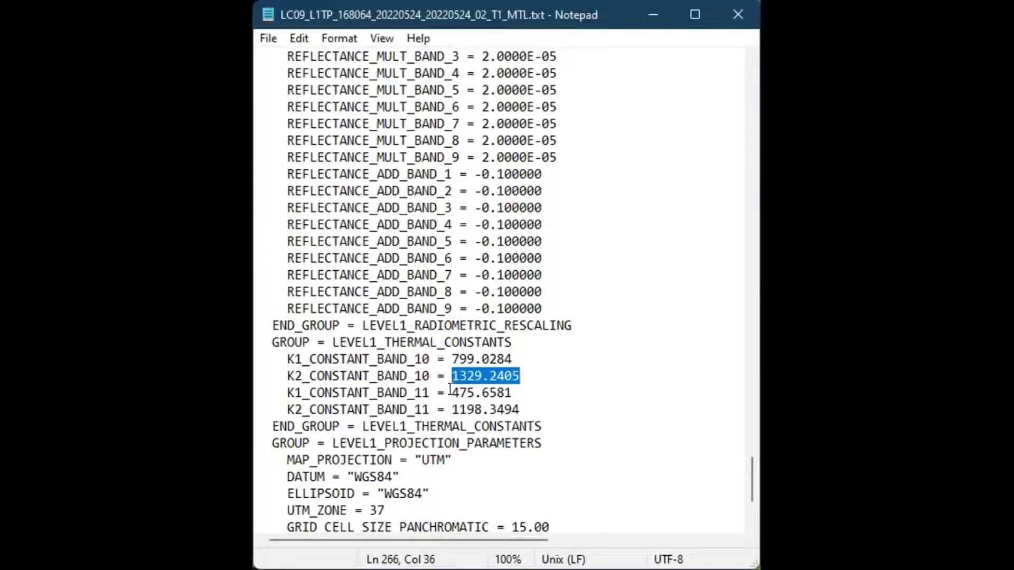
right_click(476, 375)
click(519, 376)
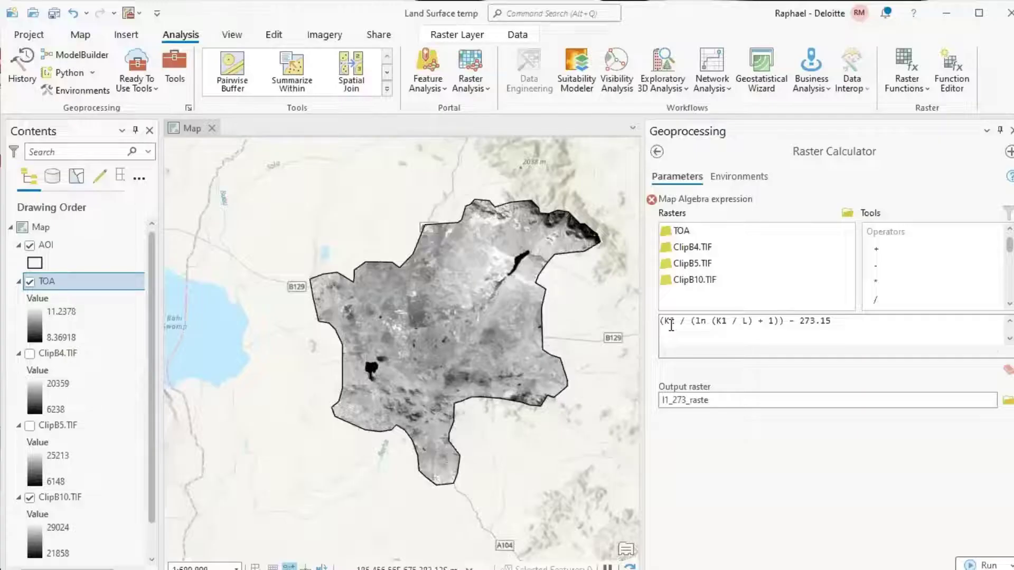
Back in ArcGIS Pro, replace K2 in the expression with 1329.2405 and remove the spaces around the following division sign
double_click(672, 321)
key(BackSpace)
key(BackSpace)
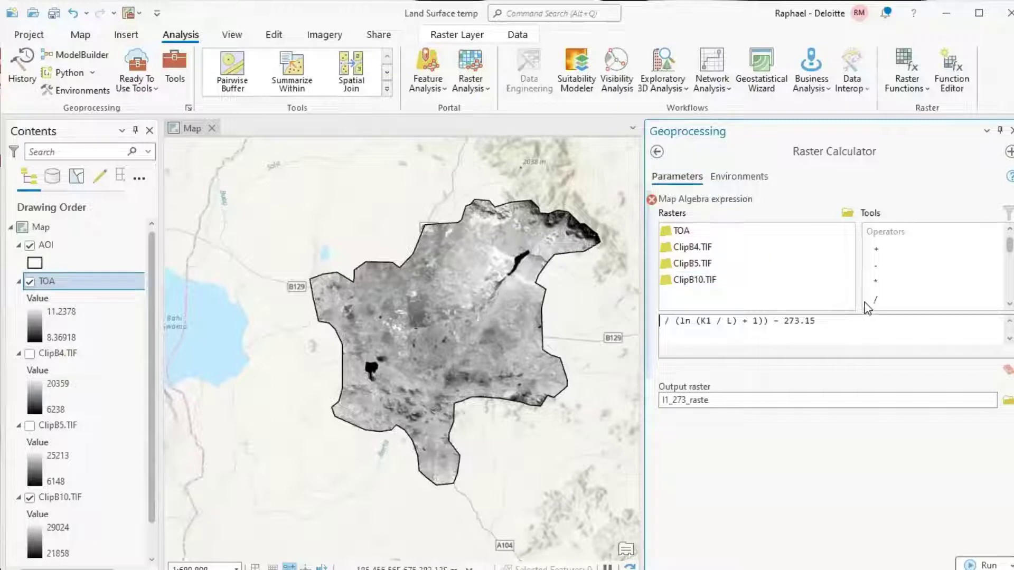
text(()
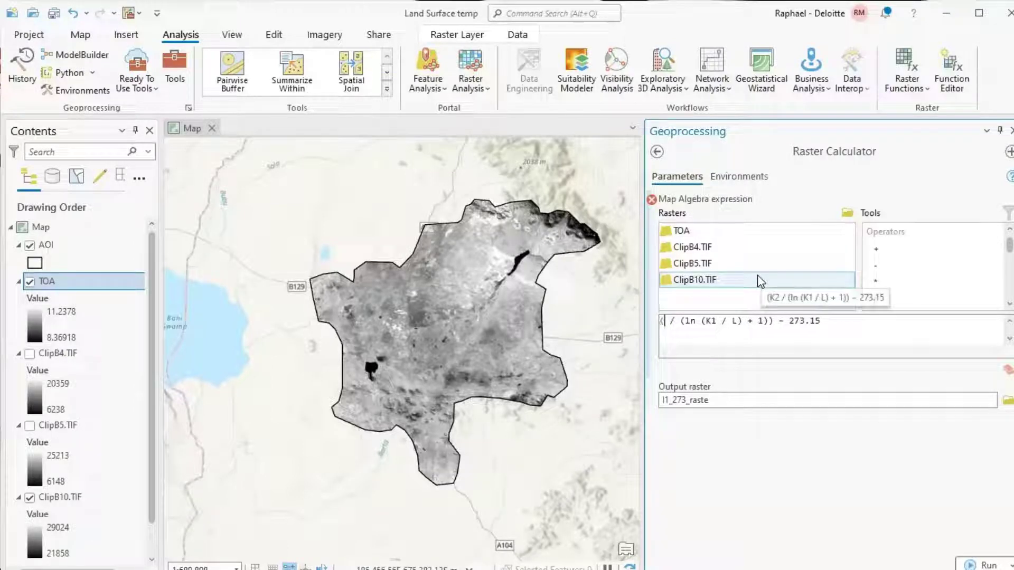
key(ctrl+v)
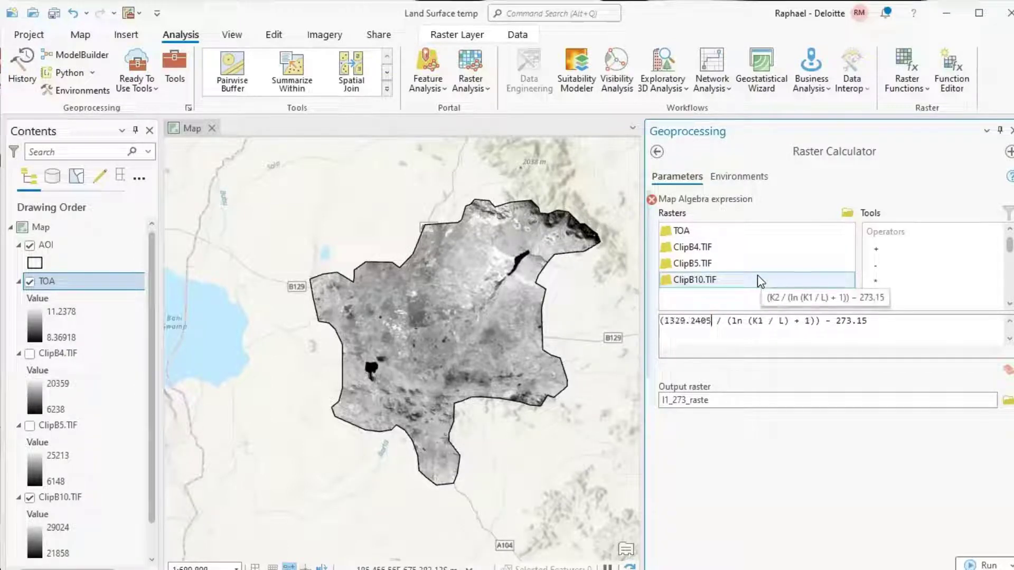
click(717, 327)
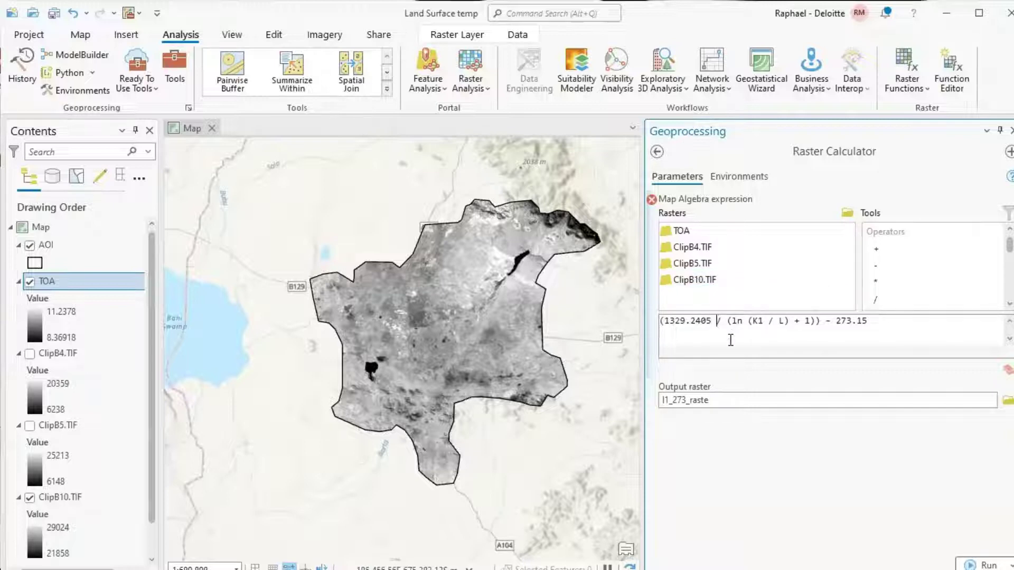
key(BackSpace)
key(Right)
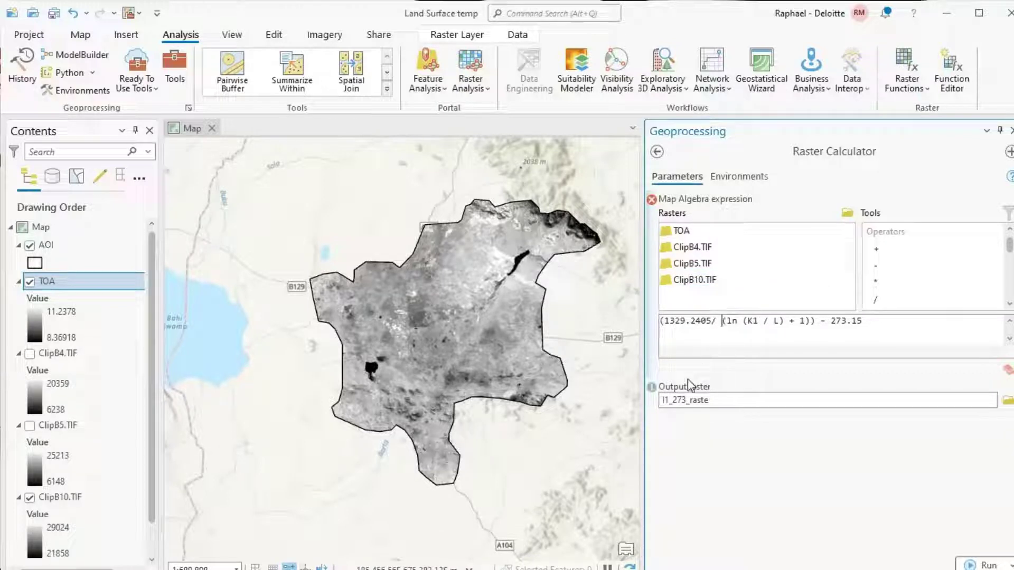
key(Delete)
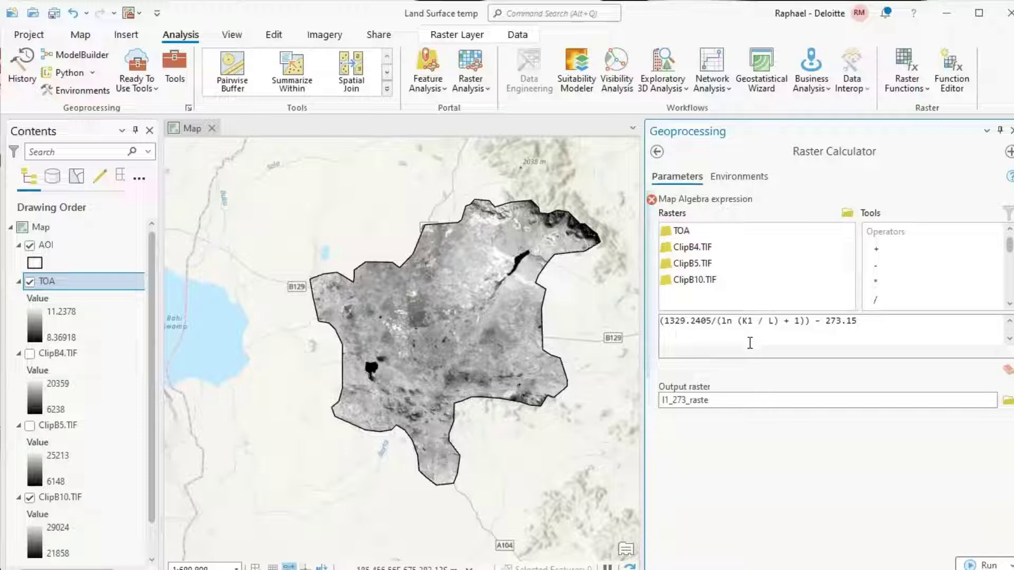
Replace K1 in the expression with the band 10 constant 799.0284 from the MTL file
key(BackSpace)
key(BackSpace)
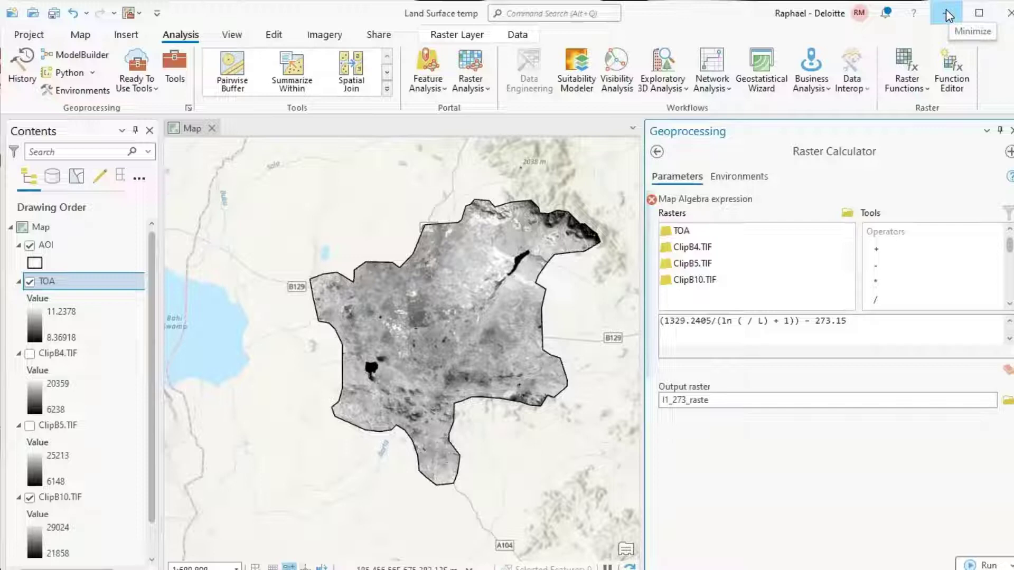
click(751, 334)
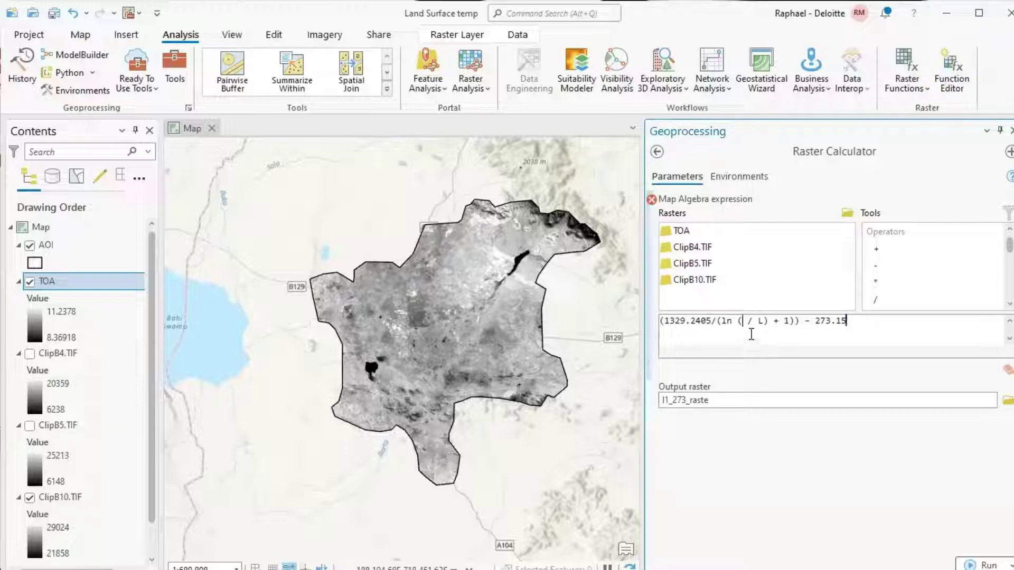
text(V)
key(BackSpace)
key(ctrl+v)
key(Delete)
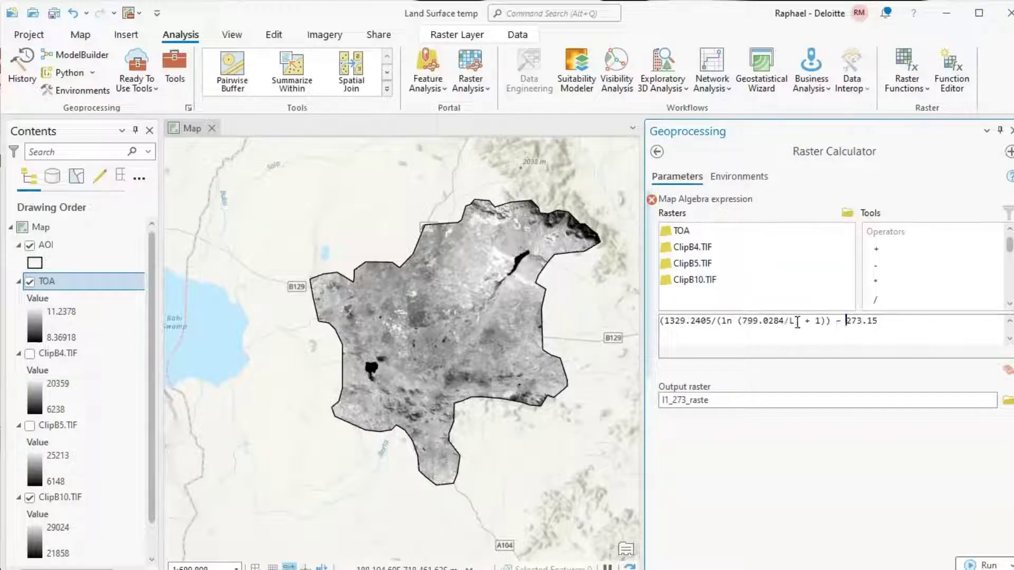
Replace the L term in the expression with the TOA raster
key(Right)
key(Delete)
key(Delete)
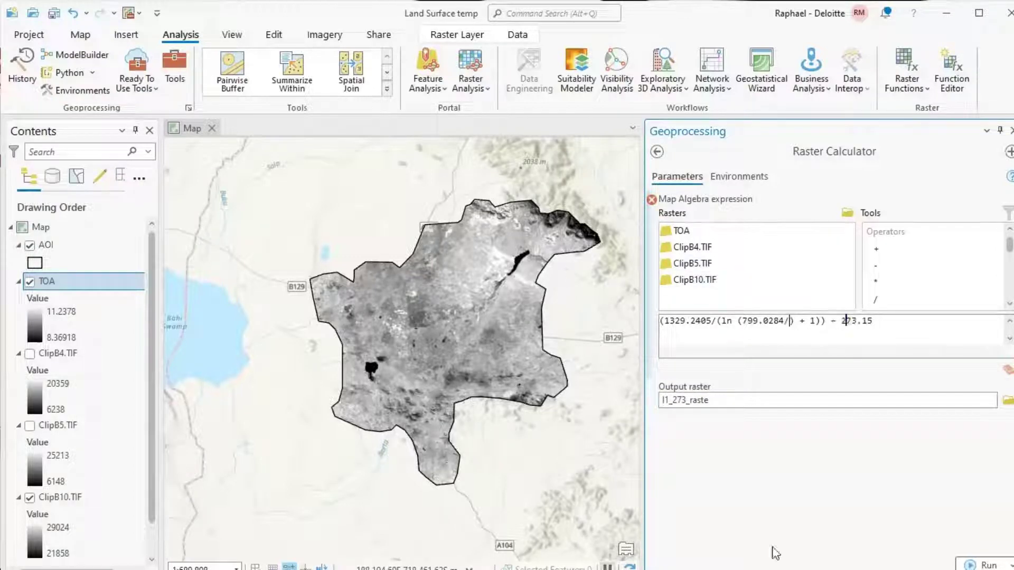
double_click(700, 233)
click(914, 328)
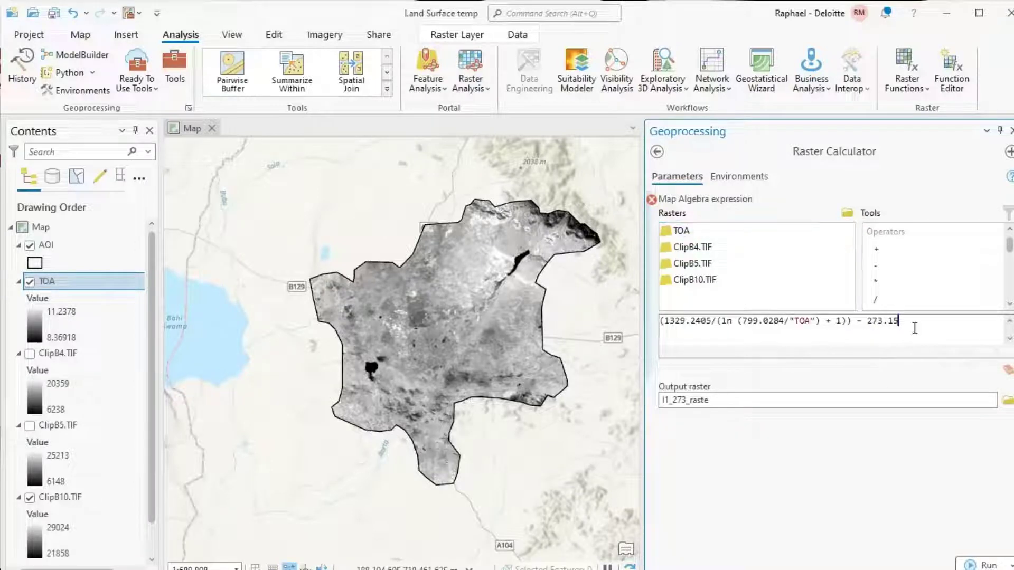
Name the output raster BrightnessTemperature in the land surface temp geodatabase, run the calculation and inspect the resulting layer
click(727, 402)
key(BackSpace)
key(BackSpace)
key(BackSpace)
key(BackSpace)
key(BackSpace)
key(BackSpace)
key(BackSpace)
key(BackSpace)
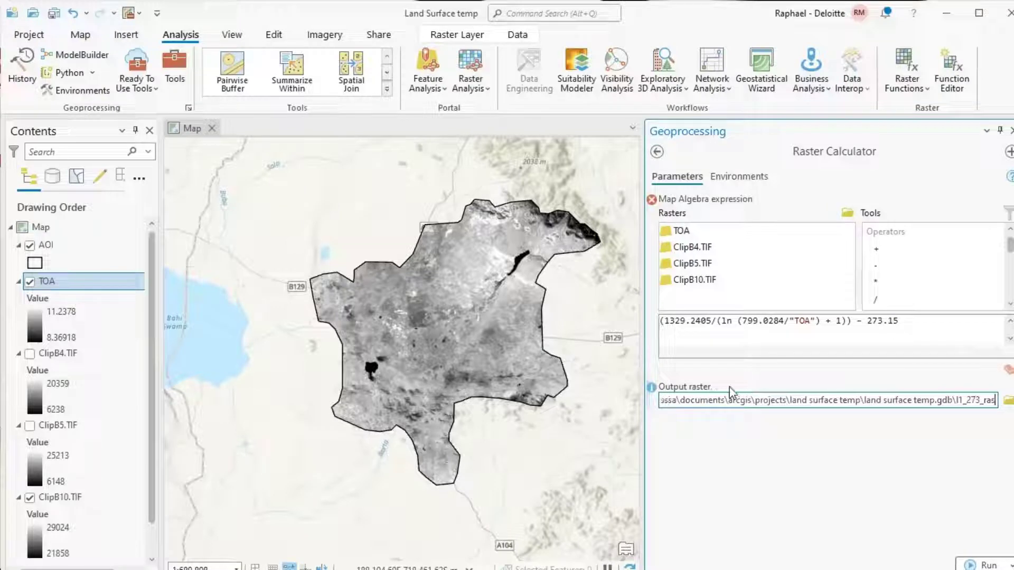
key(BackSpace)
key(BackSpace)
key(BackSpace)
key(BackSpace)
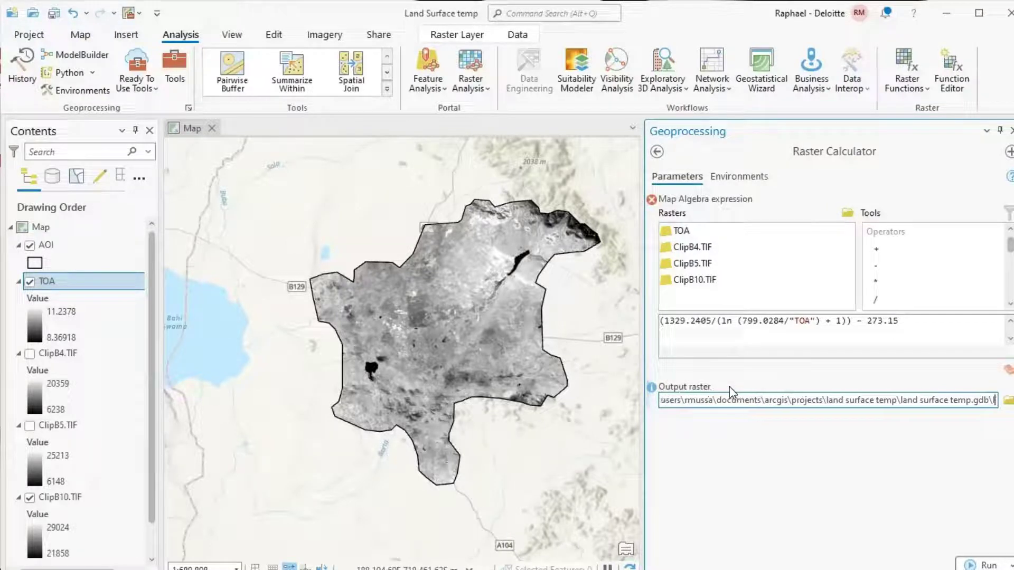
key(BackSpace)
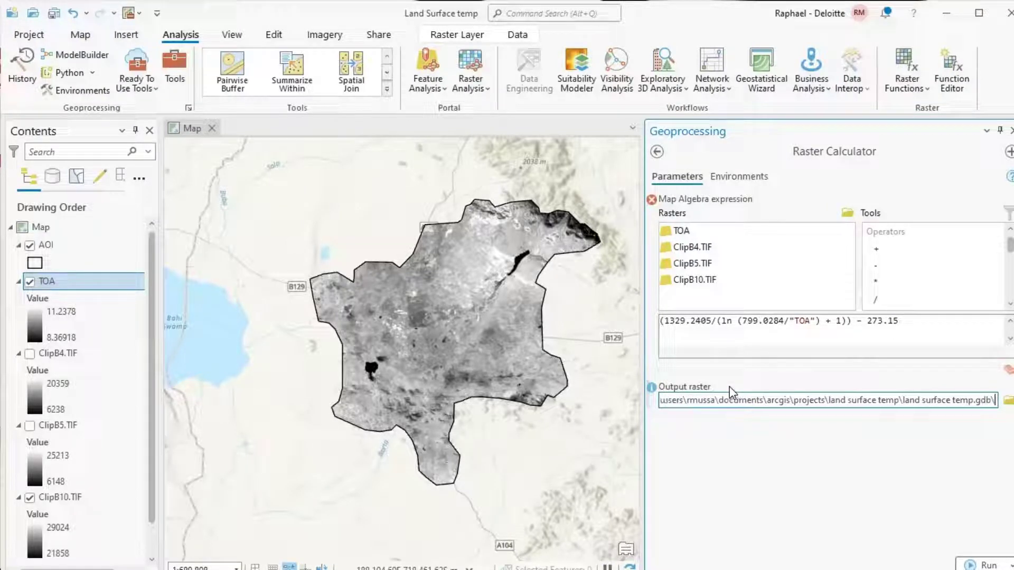
text(B)
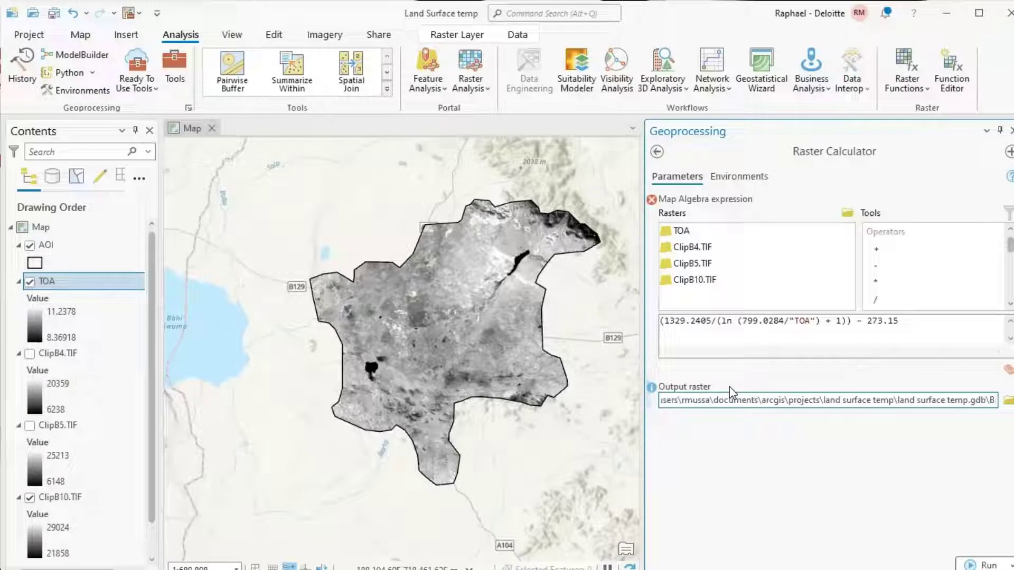
text(rightnessTemperature)
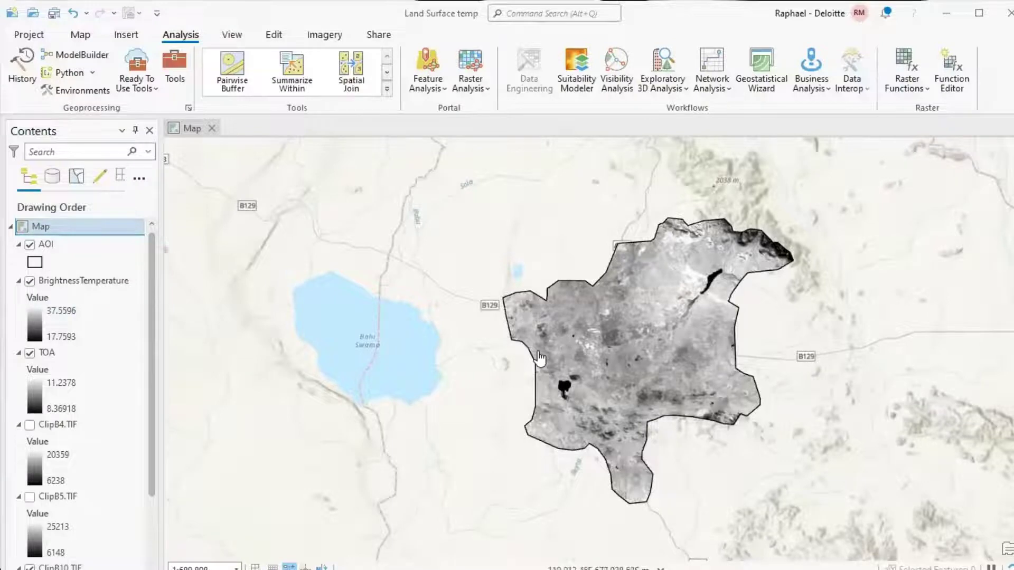
scroll(507, 346, up, 2)
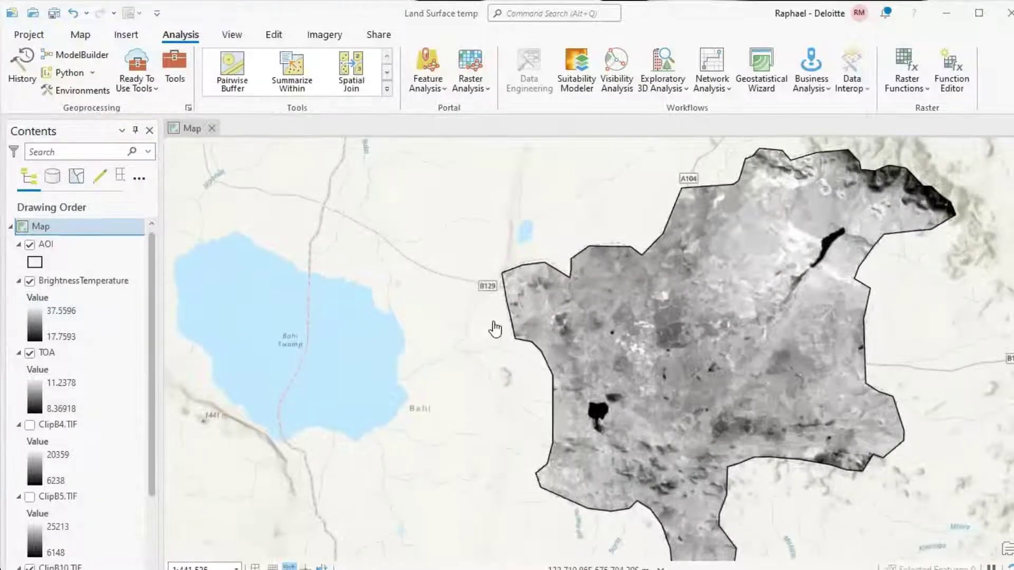
drag(495, 328, 379, 327)
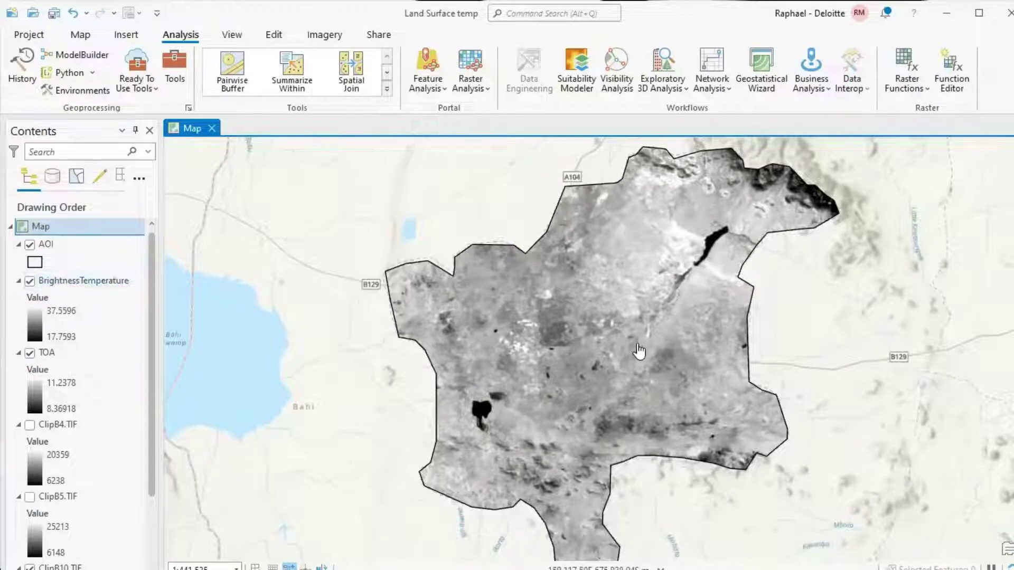
scroll(412, 393, down, 1)
scroll(409, 393, up, 1)
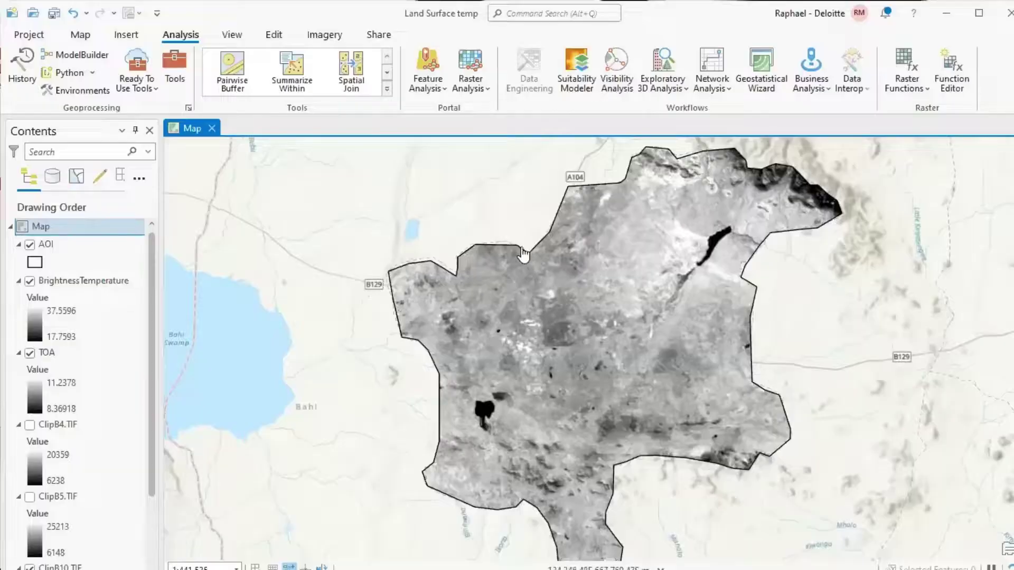
Open the Raster Calculator again and start a new expression with Float("ClipB5.TIF")
click(176, 76)
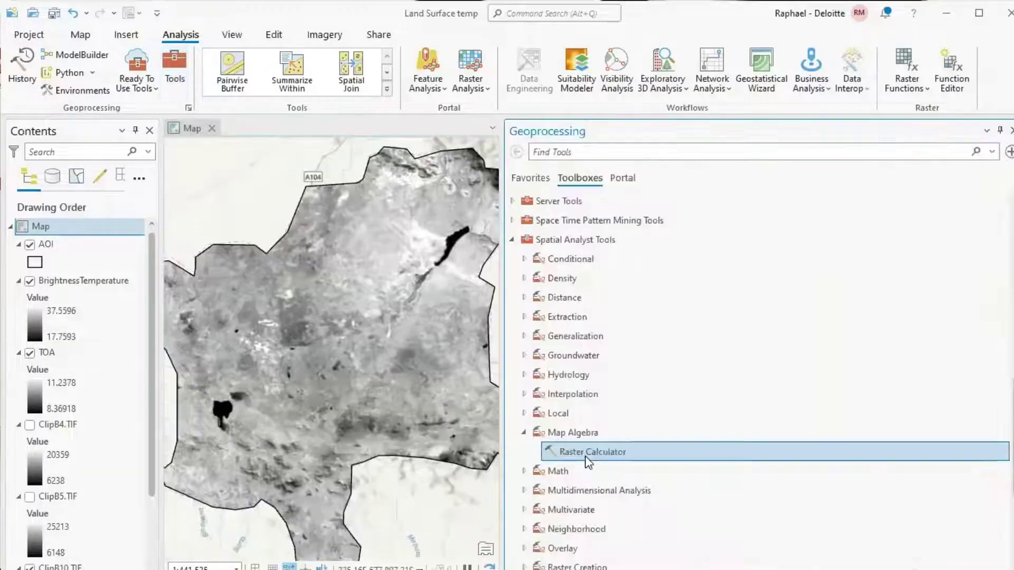
double_click(584, 451)
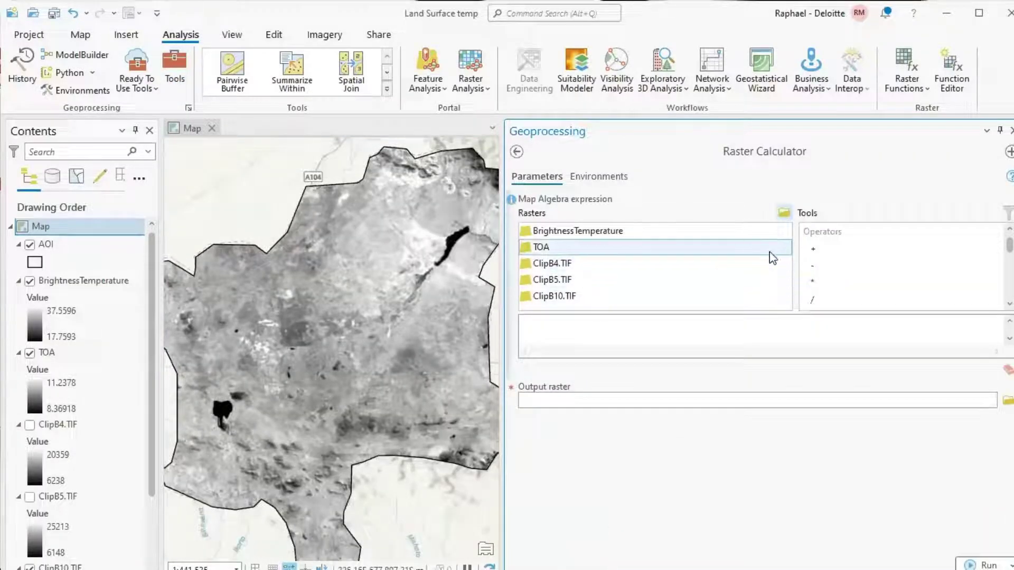
scroll(887, 282, down, 3)
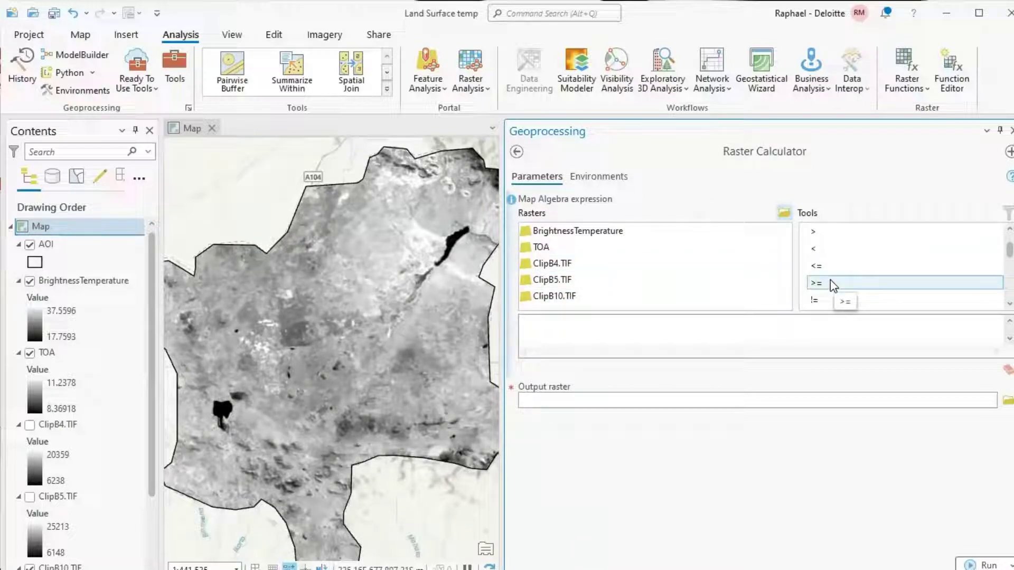
scroll(844, 280, down, 3)
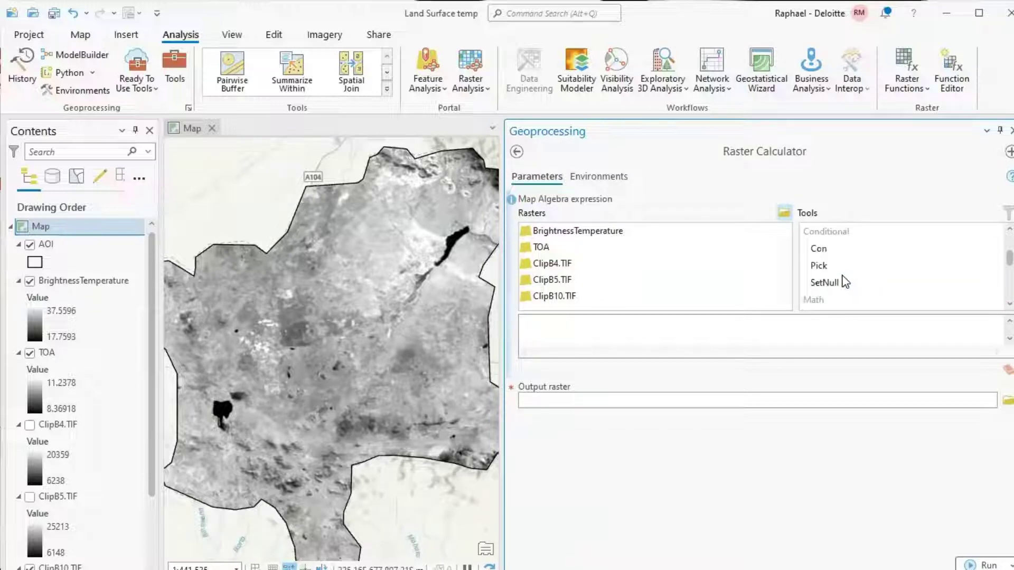
scroll(845, 282, down, 2)
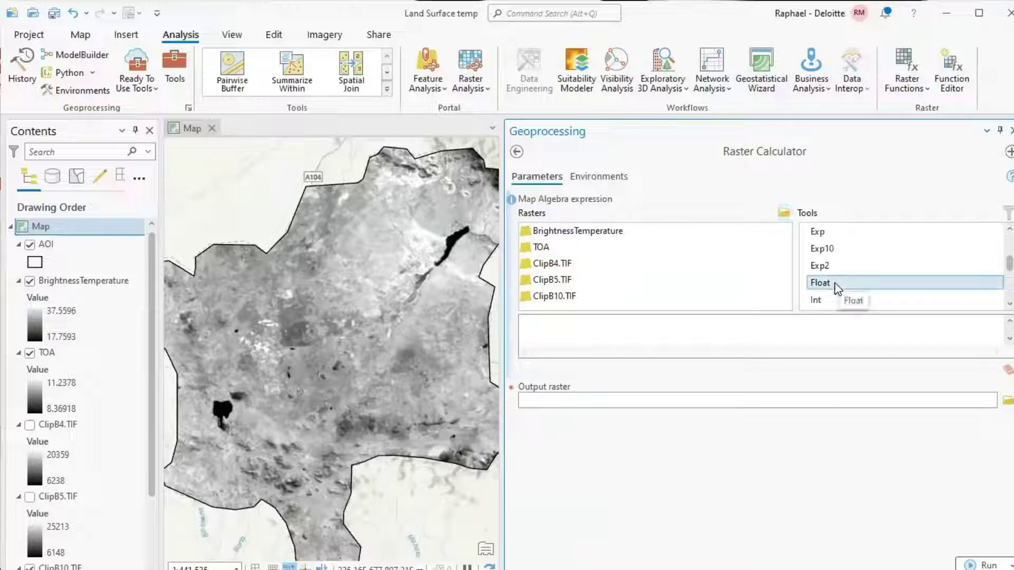
double_click(820, 283)
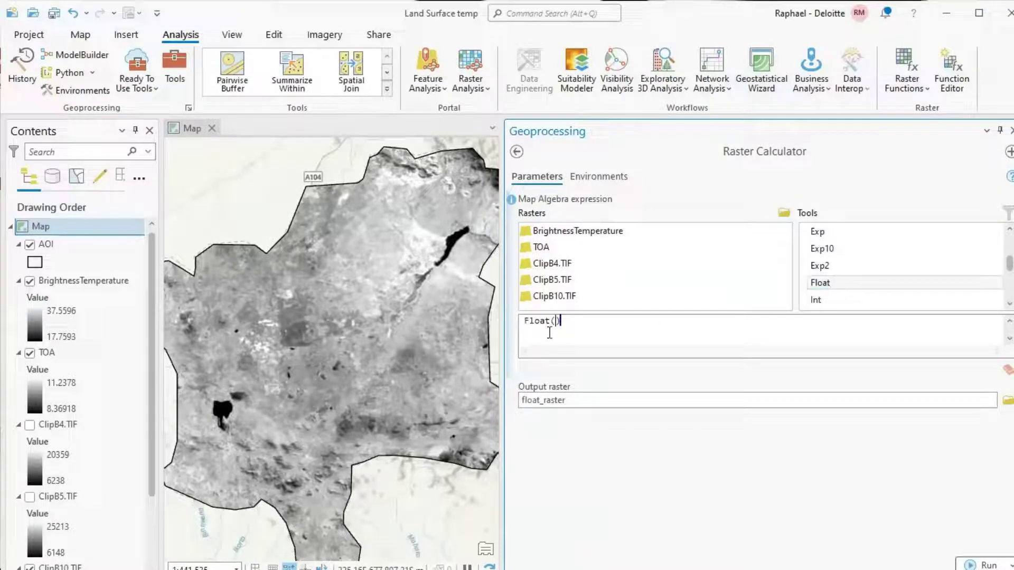
double_click(559, 285)
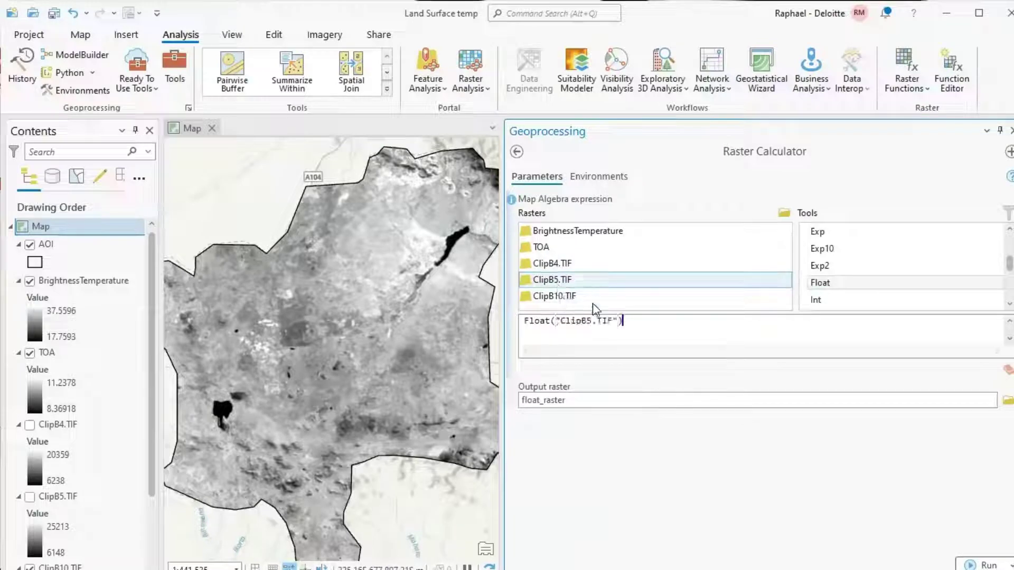
Subtract ClipB4.TIF from ClipB5.TIF inside the Float function's parentheses
click(760, 295)
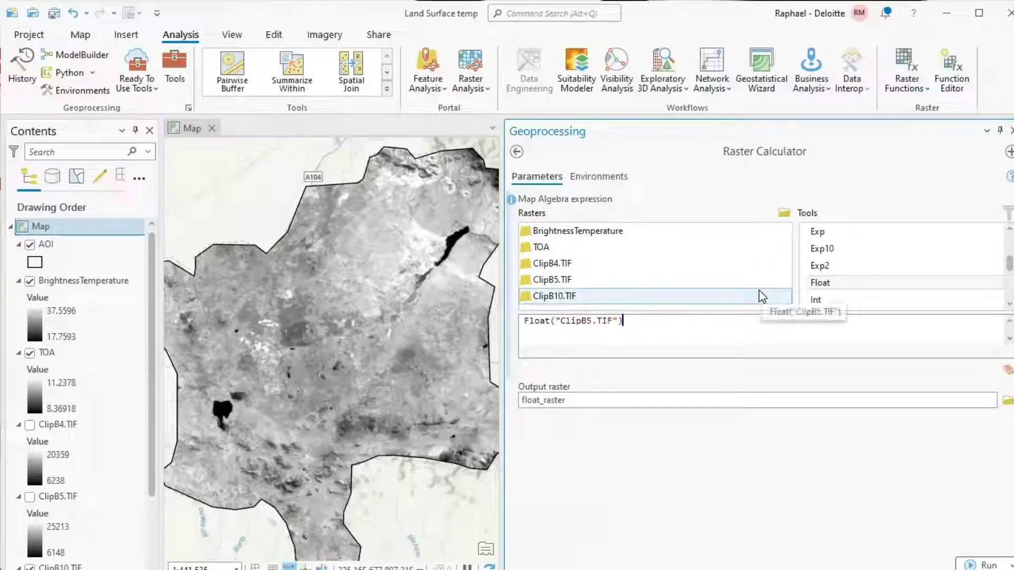
scroll(908, 264, up, 5)
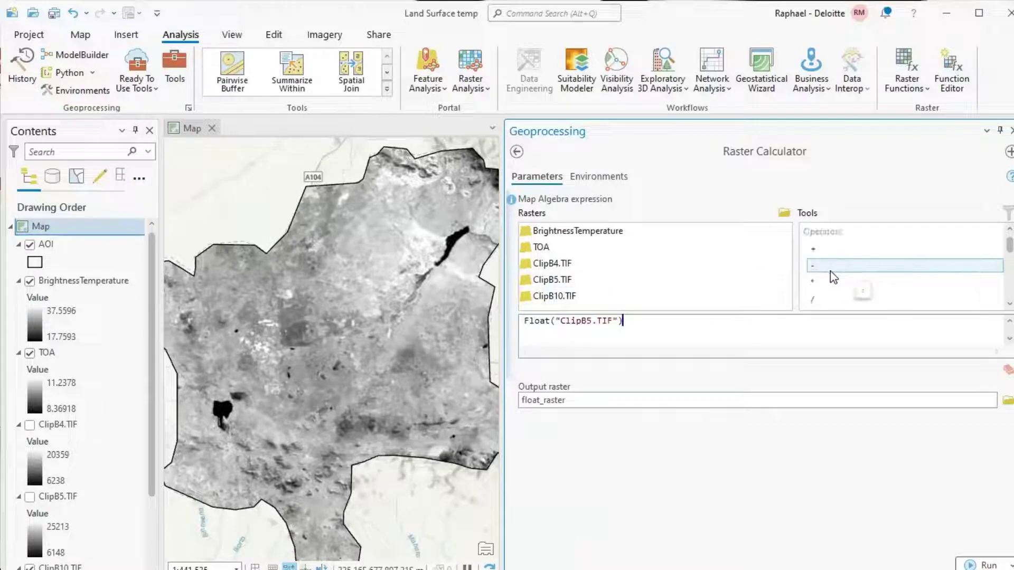
double_click(833, 268)
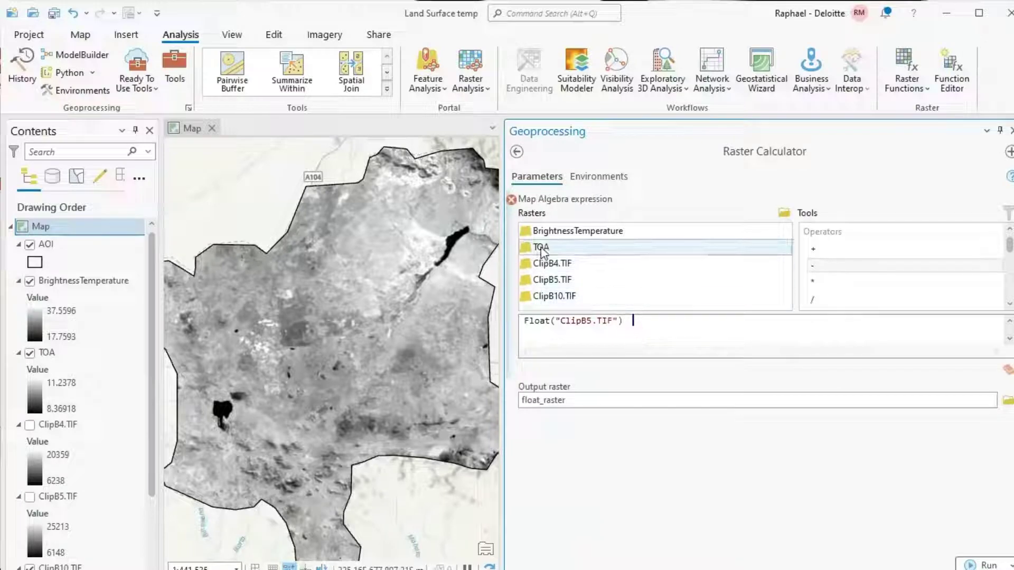
click(866, 284)
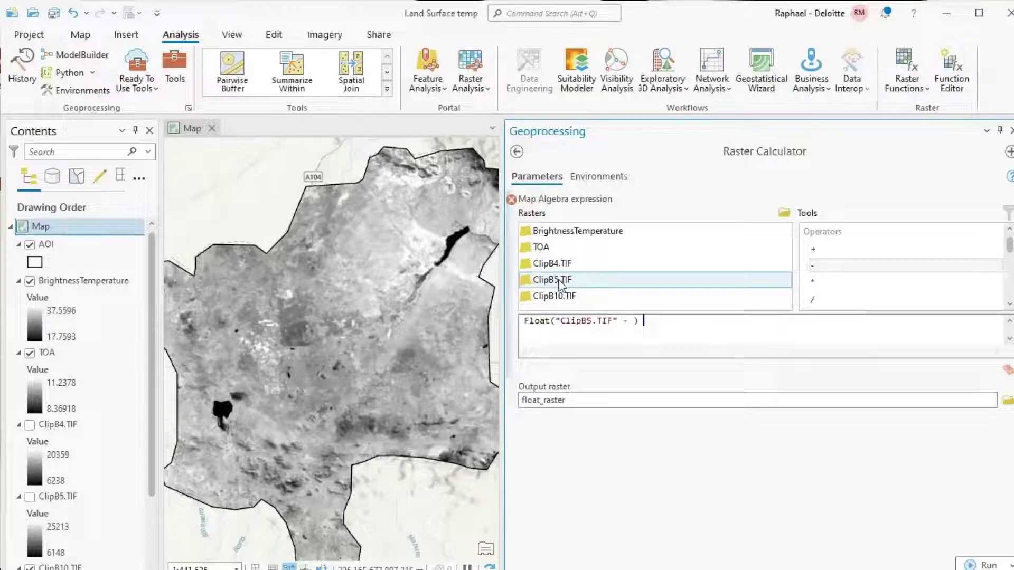
click(581, 263)
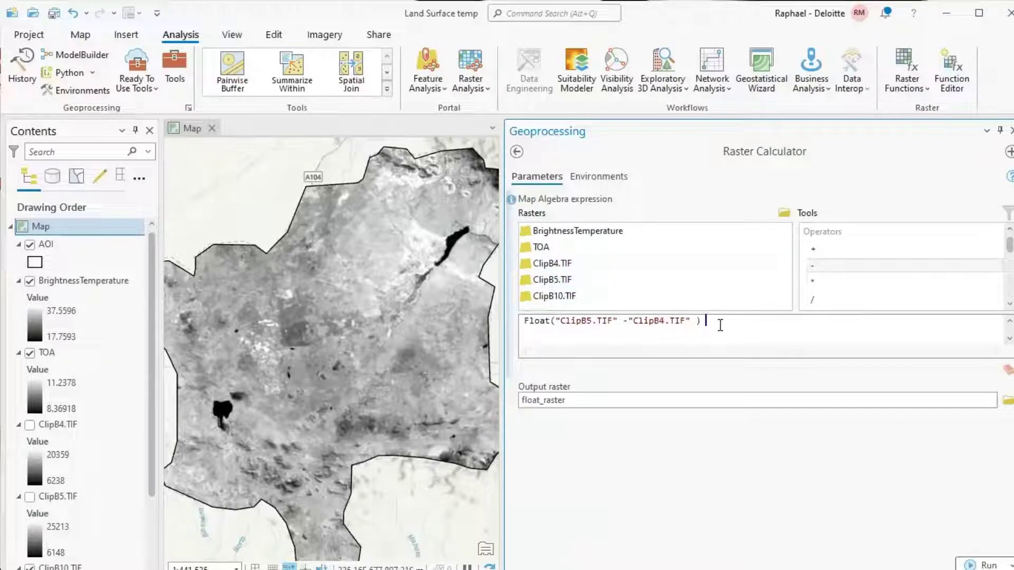
Divide the band difference by Float("ClipB5.TIF" + "ClipB4.TIF") to complete the NDVI expression
click(816, 301)
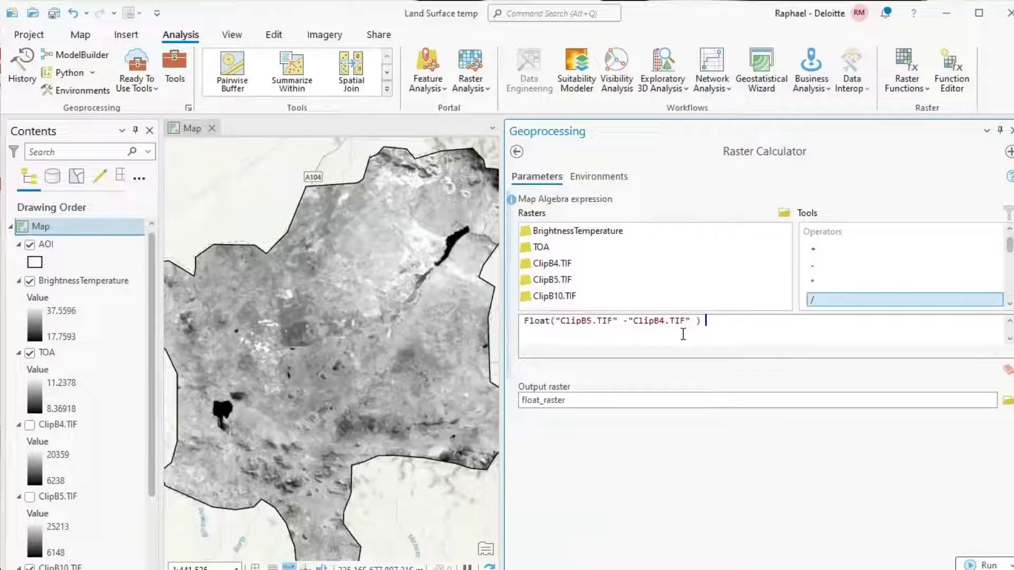
double_click(834, 300)
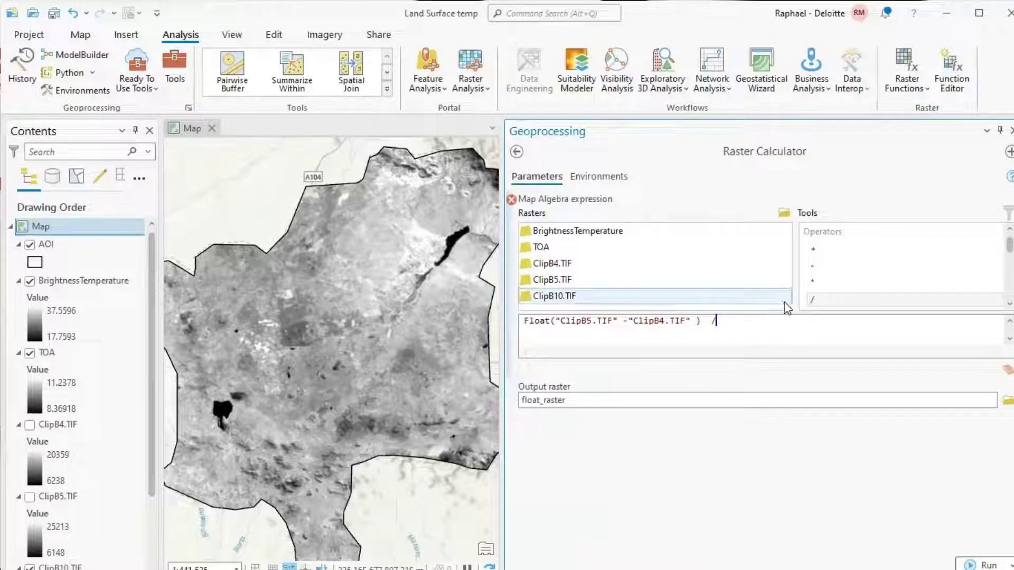
scroll(842, 276, down, 3)
scroll(844, 279, down, 5)
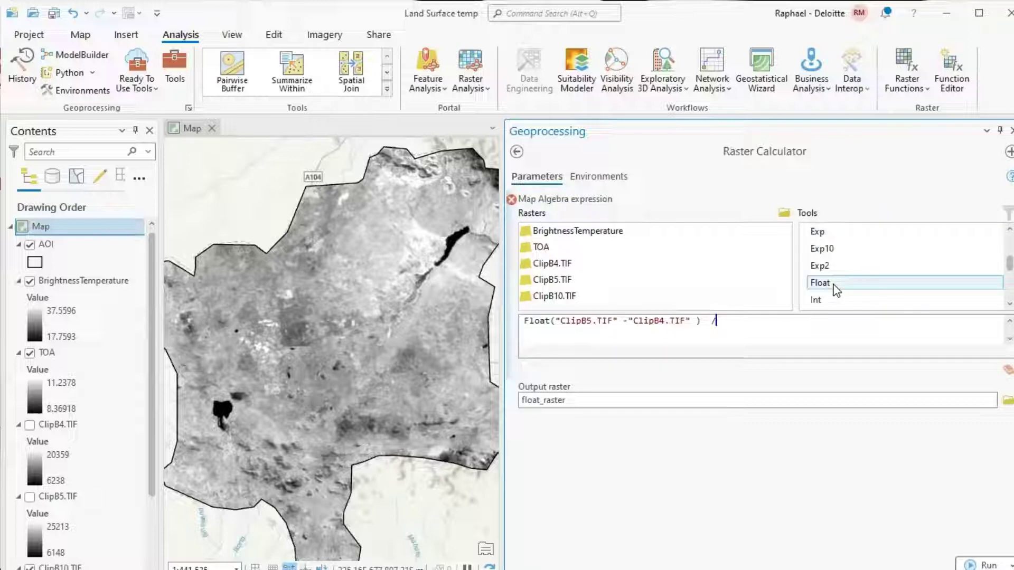
double_click(835, 289)
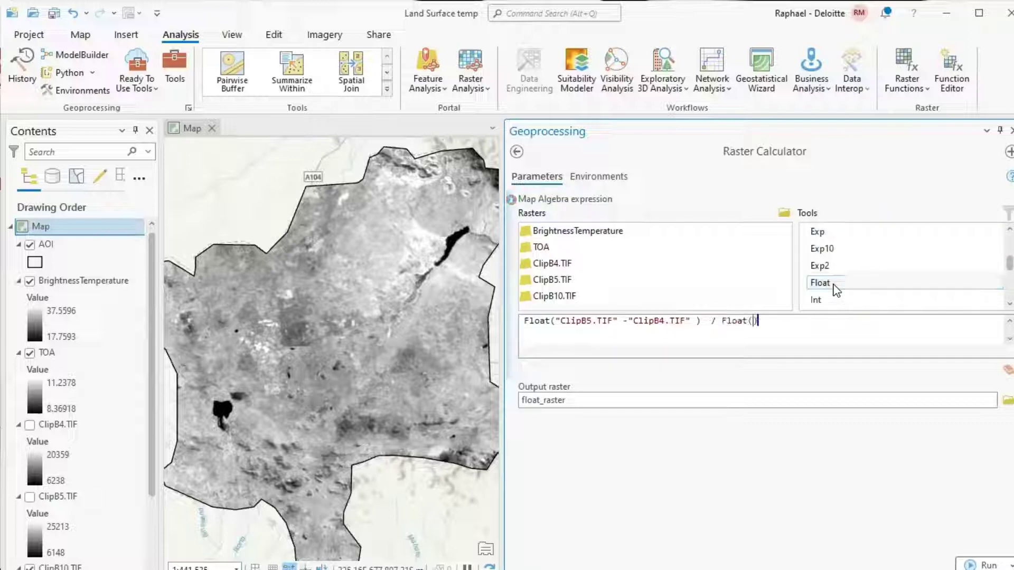
double_click(563, 284)
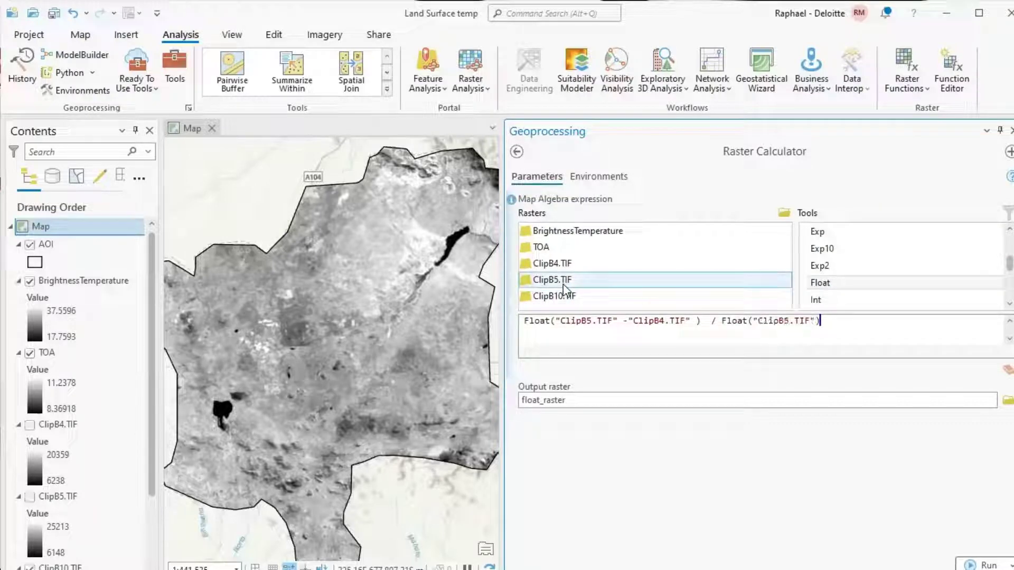
scroll(845, 264, up, 8)
double_click(843, 249)
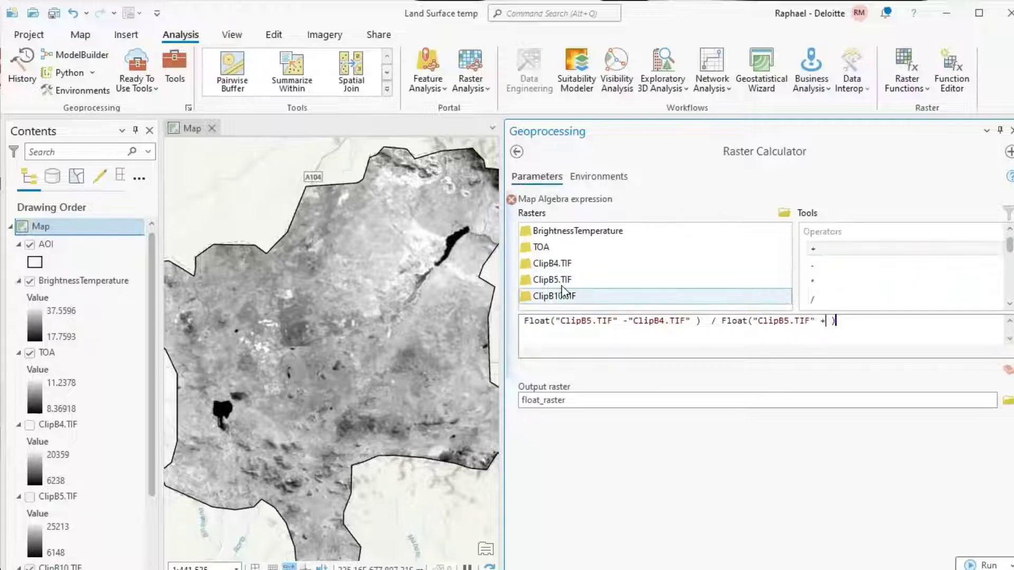
double_click(562, 263)
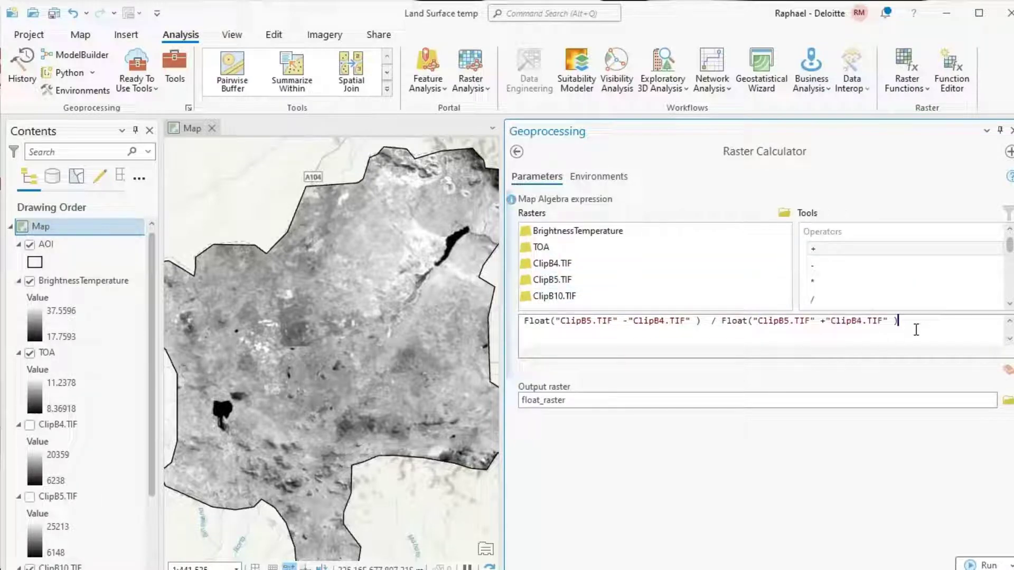
Name the output raster NDVI in the land surface temp geodatabase, run the calculation and inspect the resulting layer
click(602, 399)
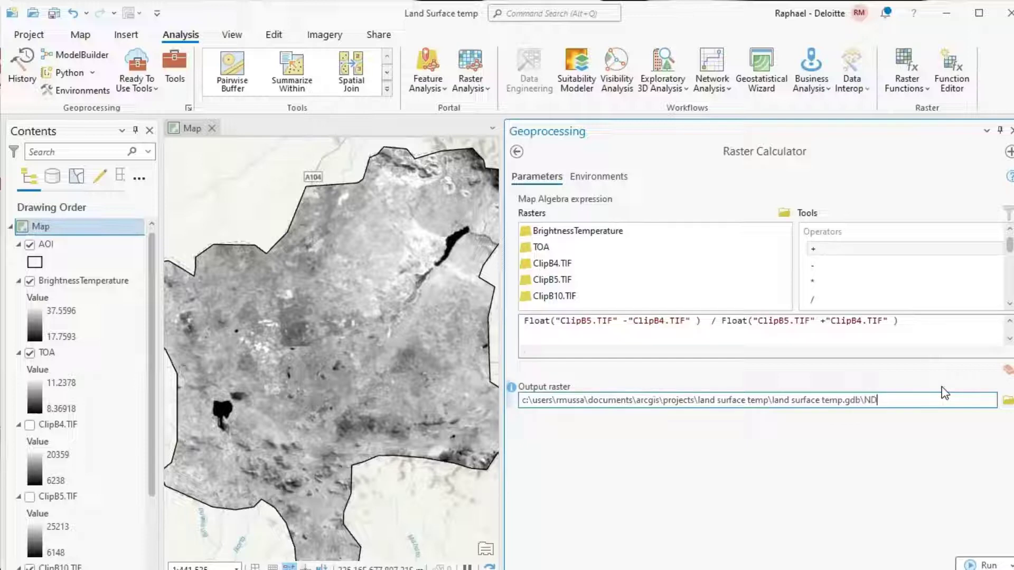
click(985, 555)
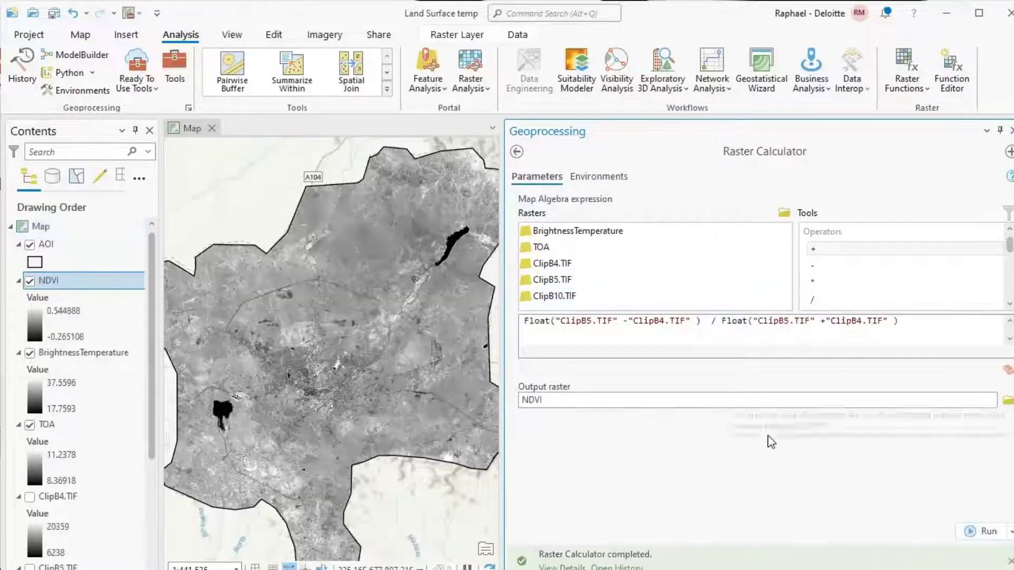
scroll(527, 350, up, 3)
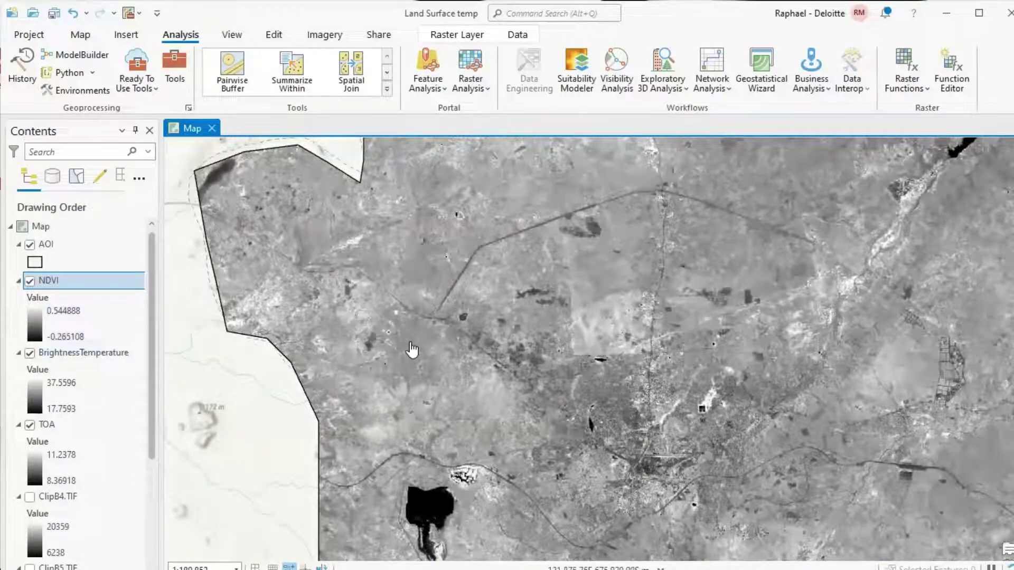
scroll(414, 355, down, 1)
scroll(527, 407, down, 3)
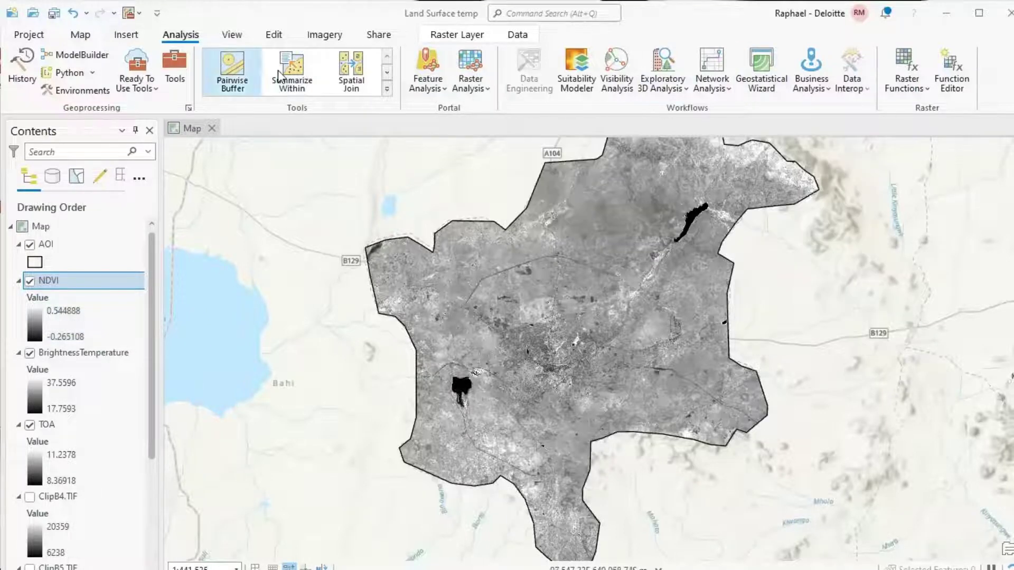
Open the Raster Calculator for a new expression and begin it with Square(("NDVI"-
click(173, 74)
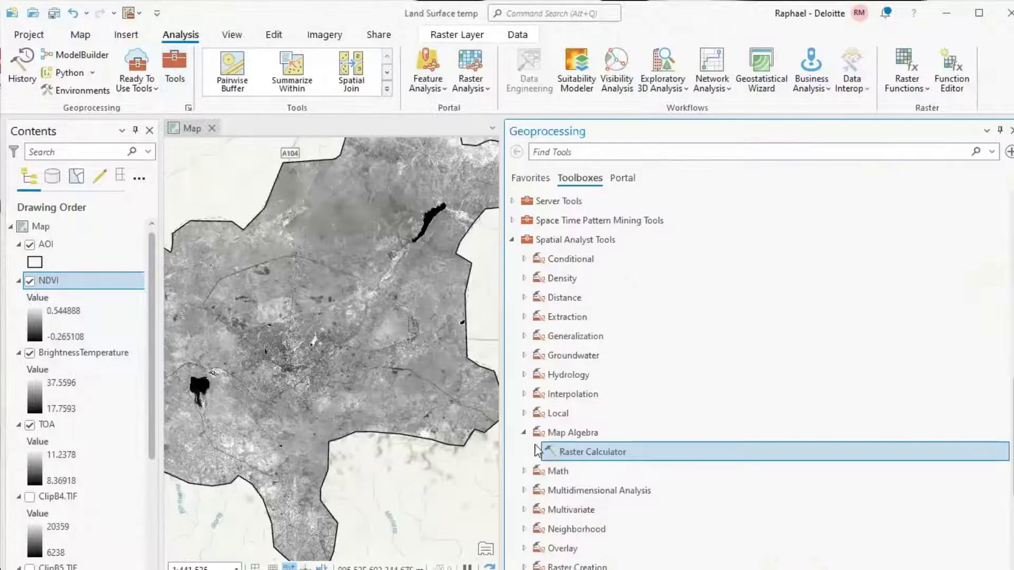
double_click(560, 451)
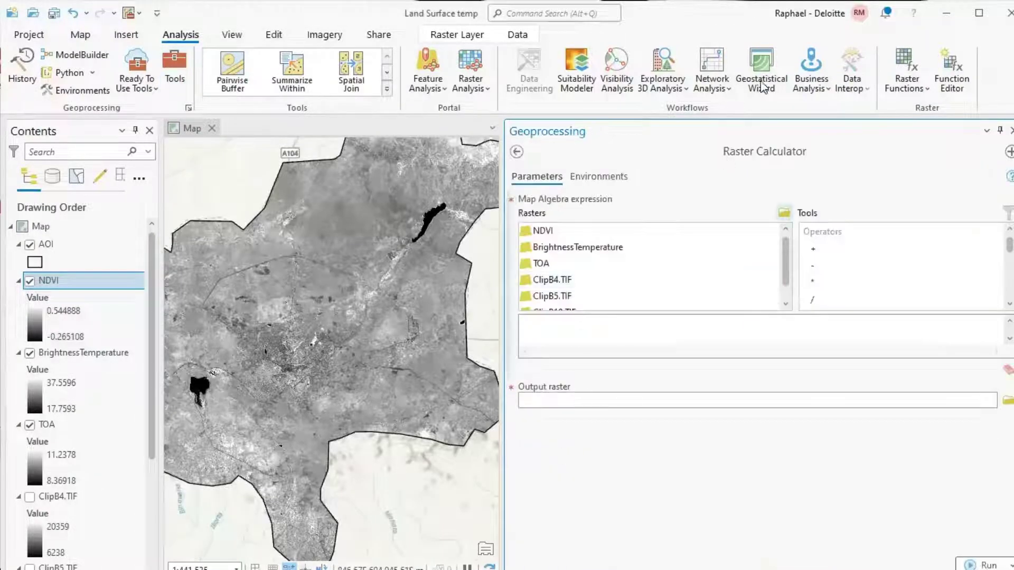
double_click(552, 231)
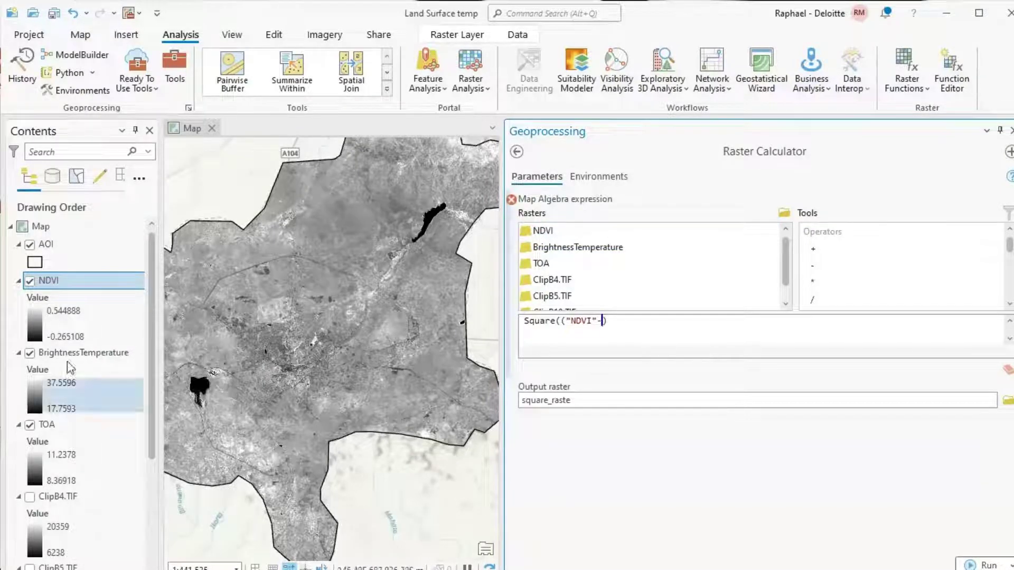
Copy the minimum value's digits from the NDVI layer's symbology and insert them in the expression to form ("NDVI"-0.265108)
click(58, 282)
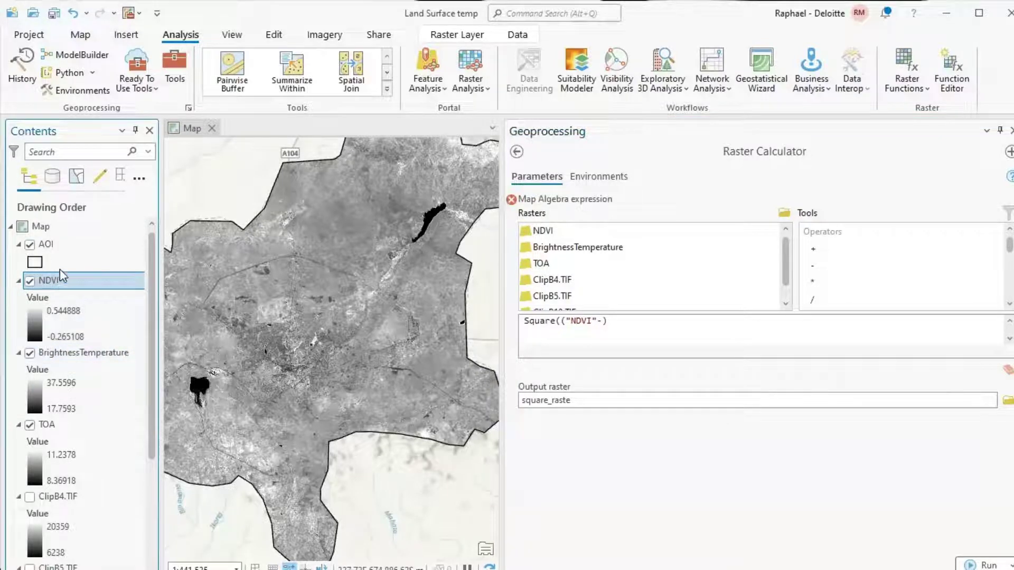
right_click(60, 275)
click(113, 391)
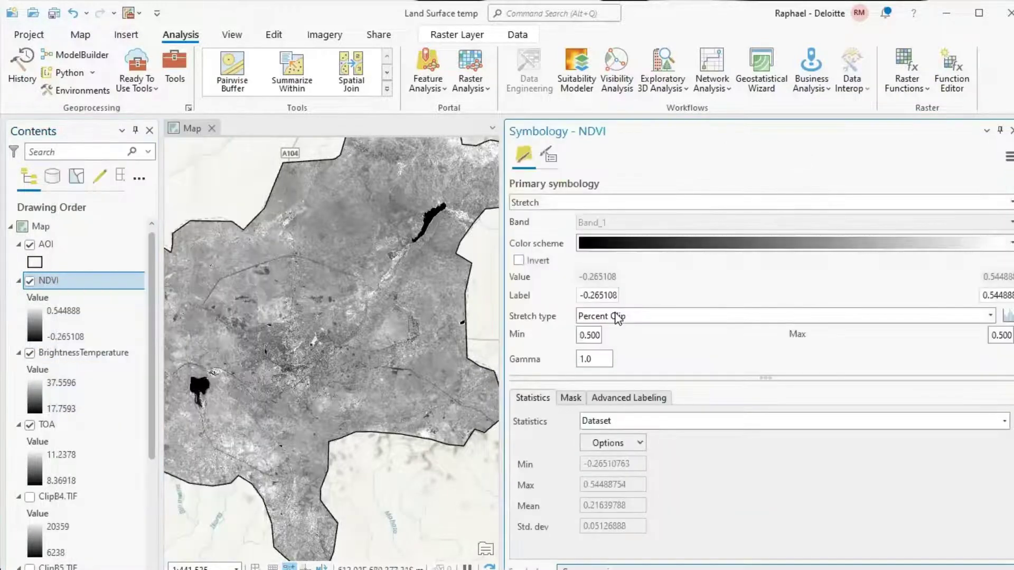
mouse_move(590, 296)
mouse_down()
mouse_move(609, 297)
mouse_move(585, 296)
mouse_up()
key(ctrl+c)
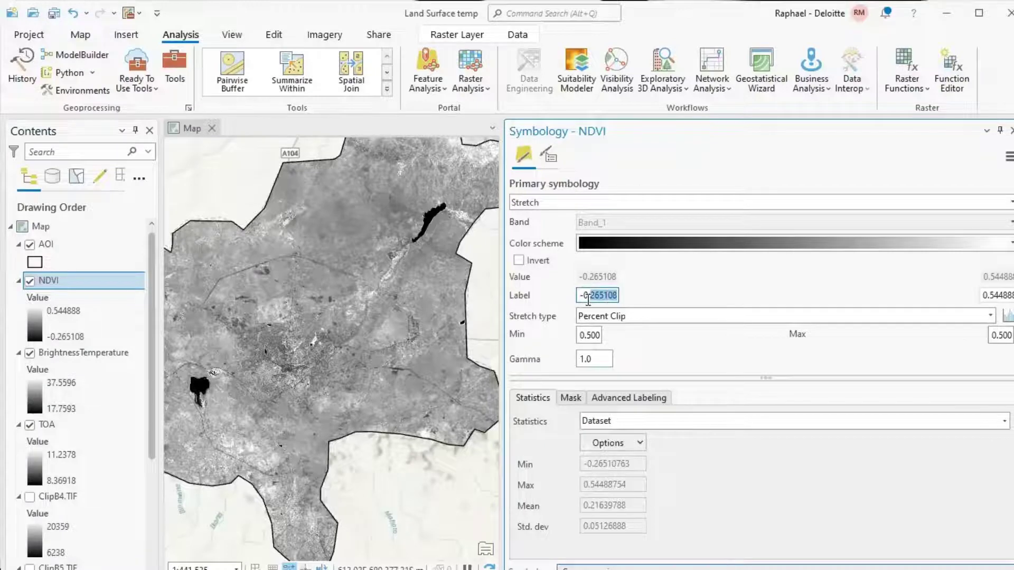
right_click(595, 324)
click(636, 428)
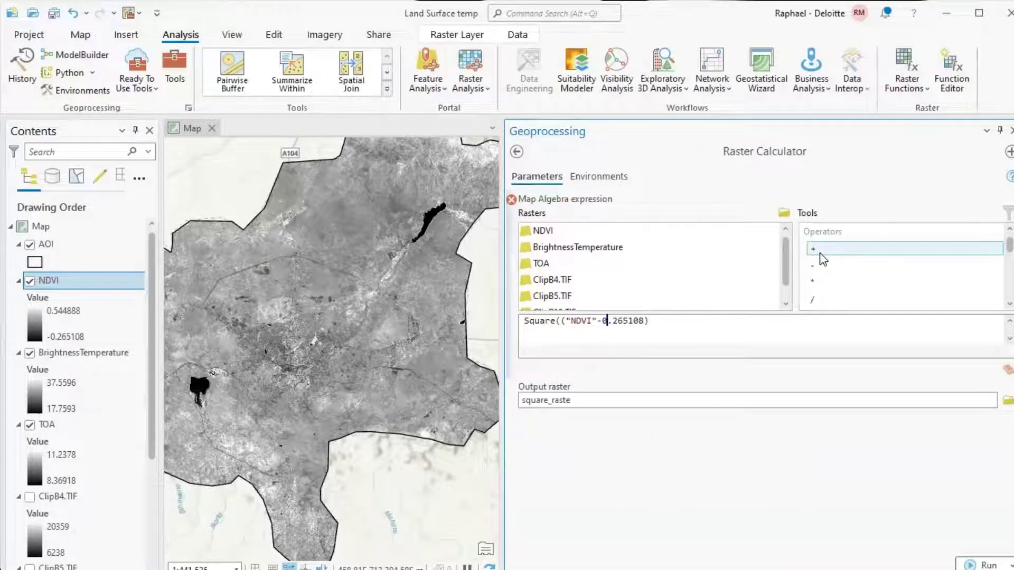
Add a division to the expression and insert the NDVI layer's maximum, copied from its symbology, to form / (0.544888
text(()
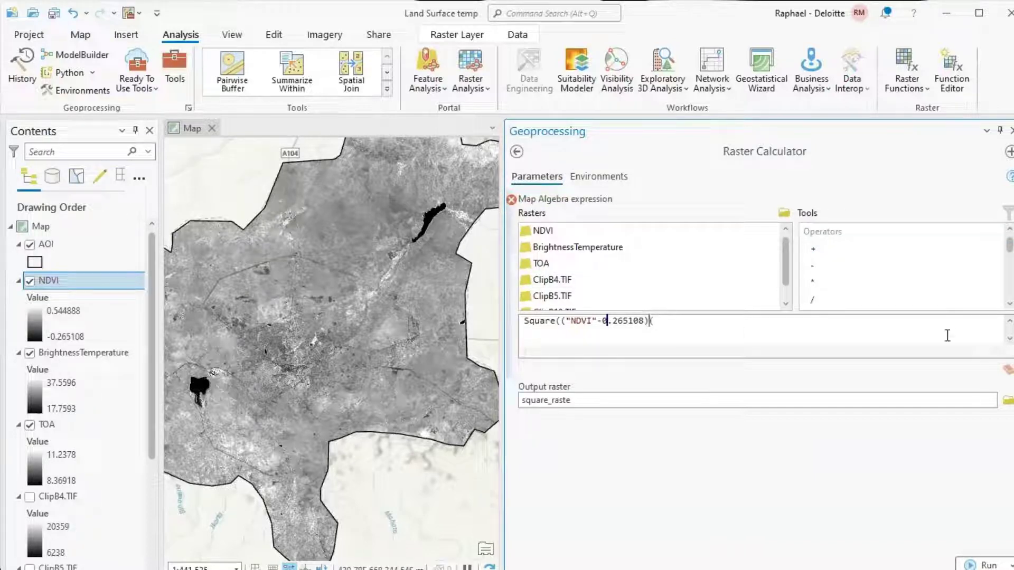
double_click(812, 299)
right_click(66, 298)
click(90, 287)
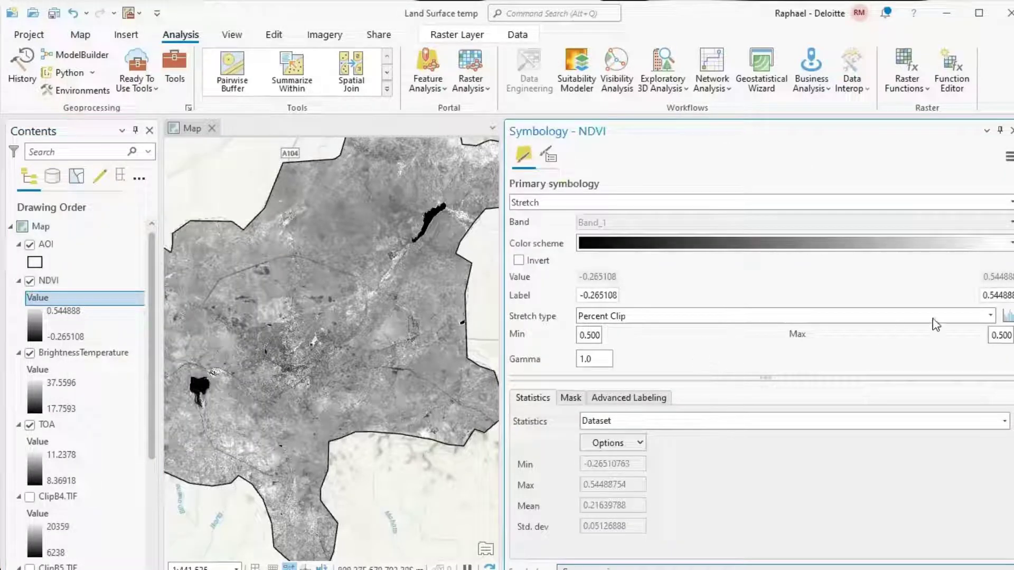
click(997, 295)
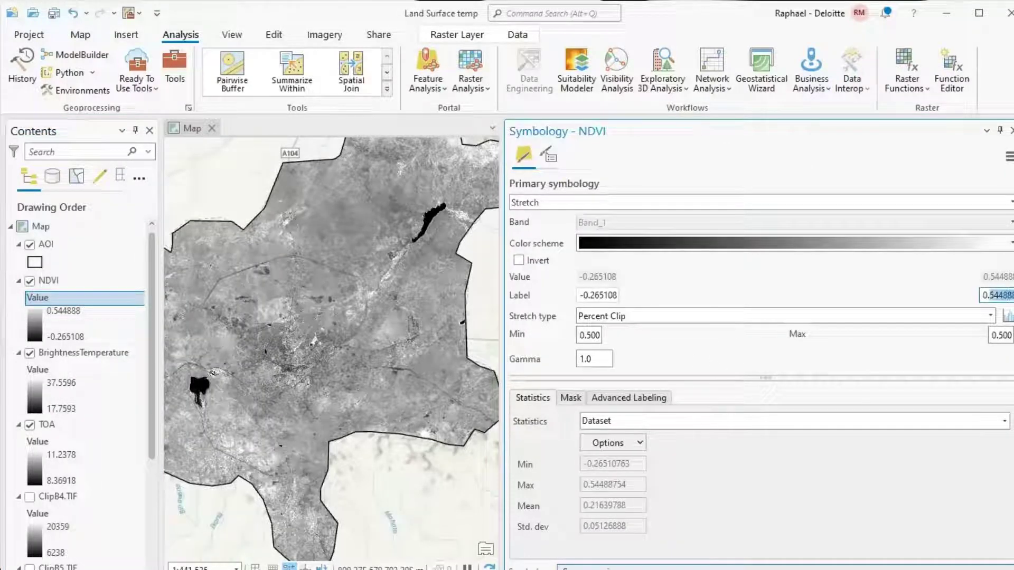
right_click(997, 296)
click(926, 328)
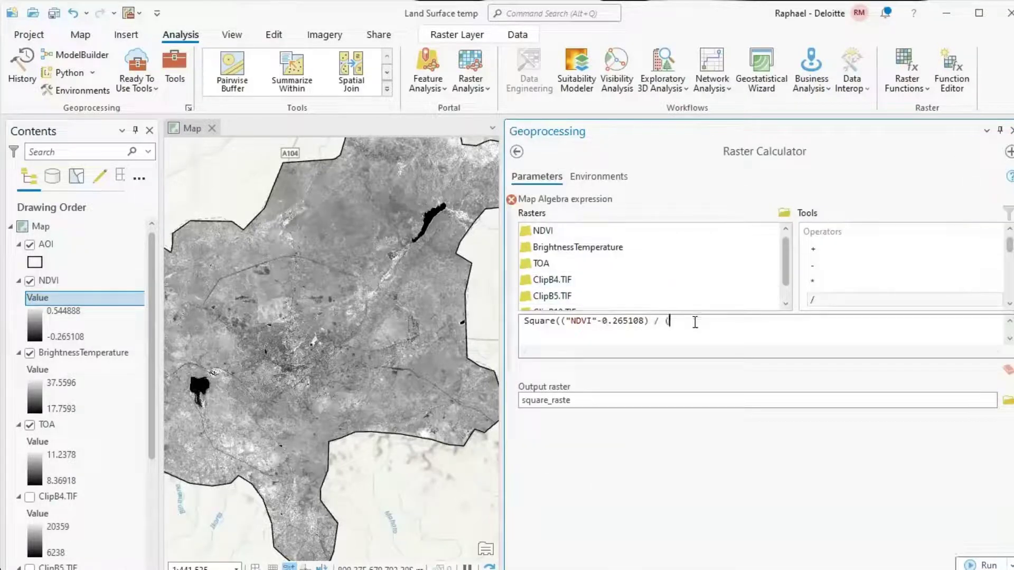
right_click(695, 323)
click(731, 432)
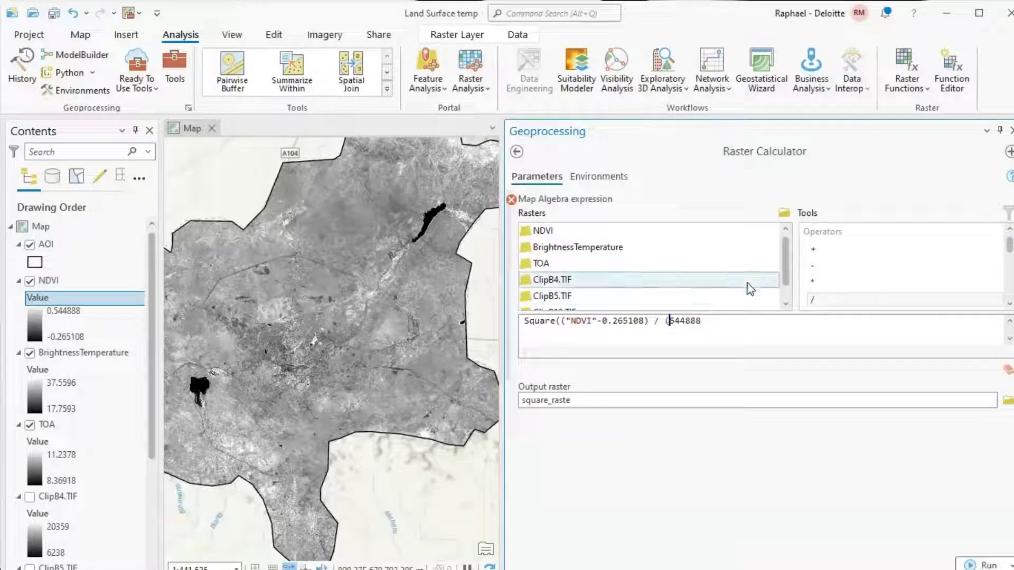
text(0.)
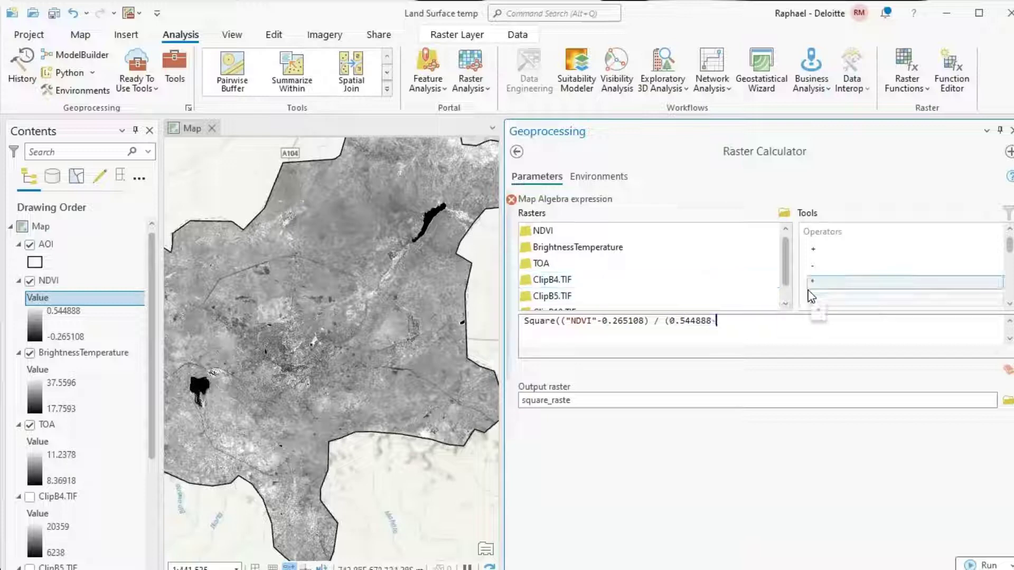
Complete the denominator by subtracting 0.265108 and closing both parentheses of the Square expression
key(End)
text(-0.)
text(265108)))
key(Tab)
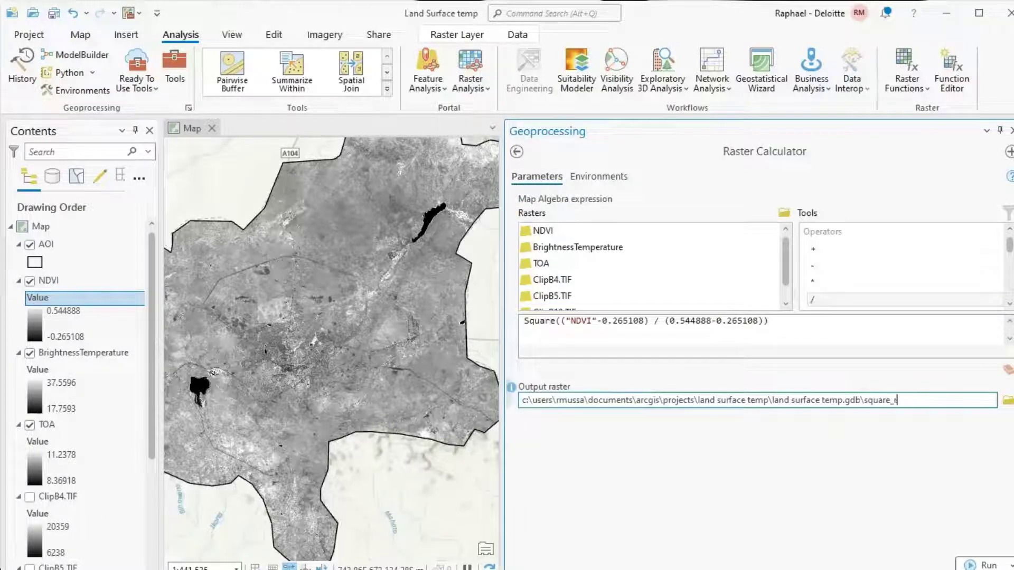
Name the output raster Pv in the land surface temp geodatabase, run the calculation and inspect the resulting layer
key(BackSpace)
key(BackSpace)
key(BackSpace)
key(BackSpace)
text(Pv)
key(Return)
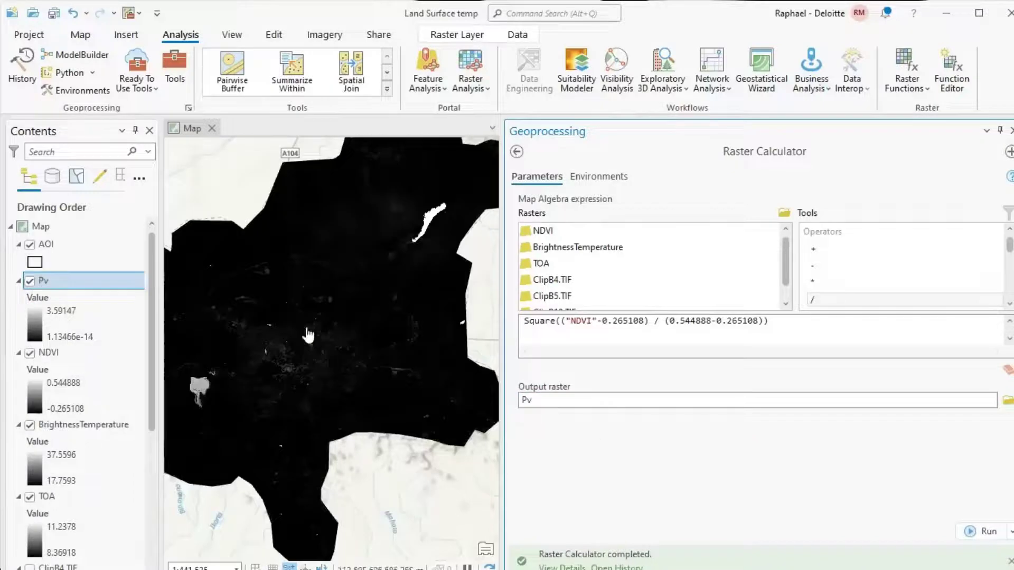
drag(305, 335, 373, 299)
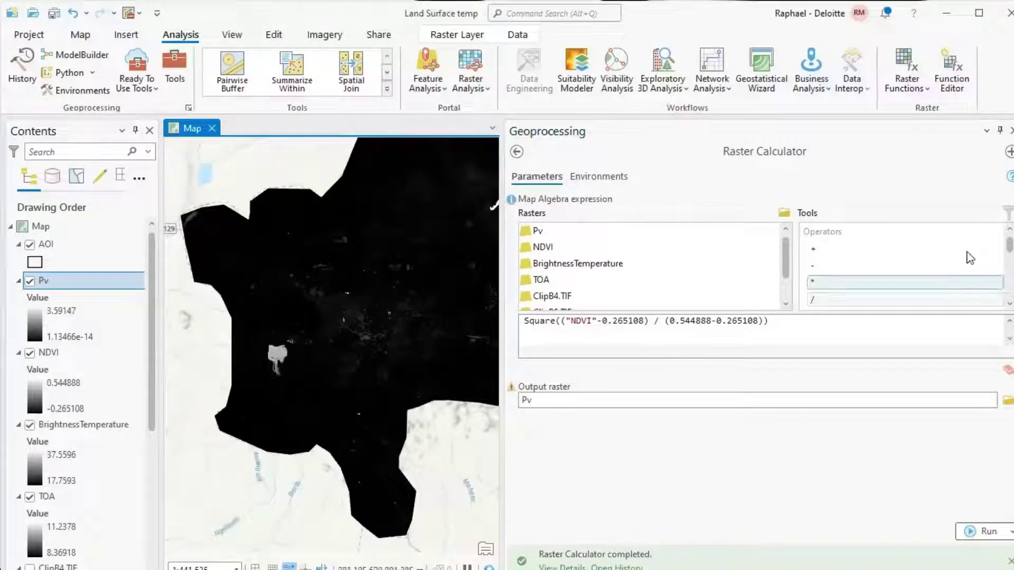
click(1010, 131)
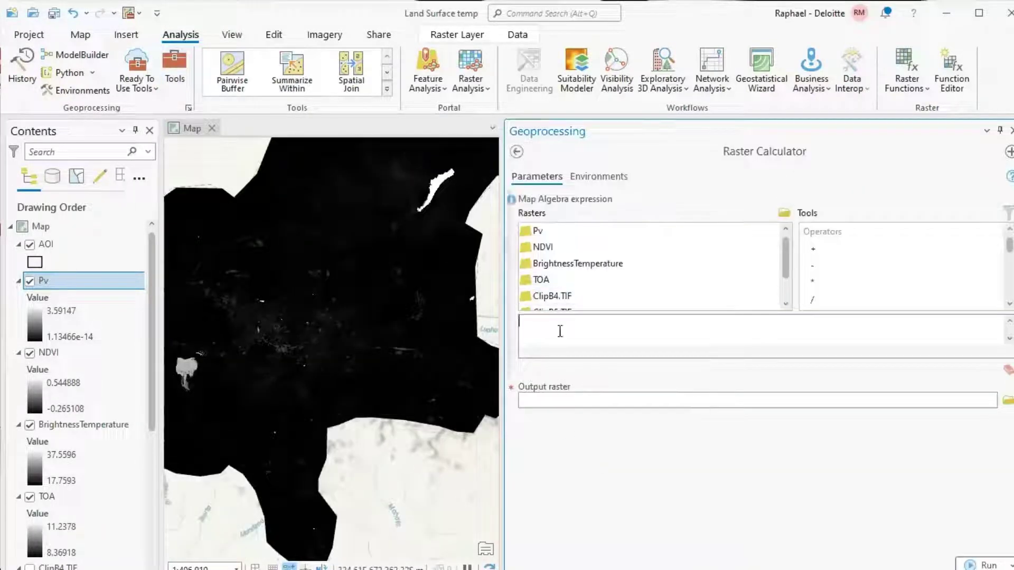
Enter the emissivity expression 0.004 * "Pv" +0.986 in a new Raster Calculator
text(.0)
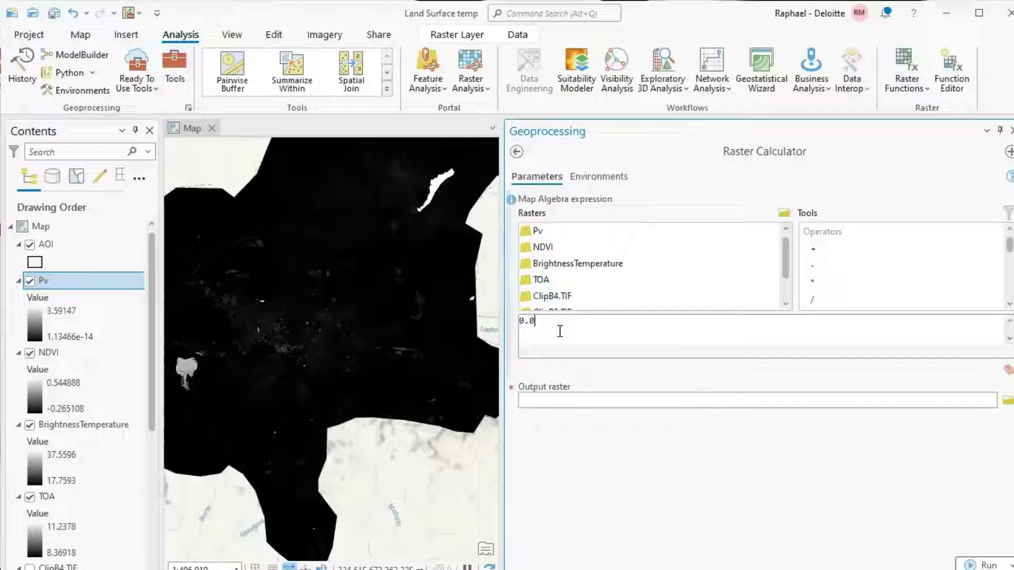
text(04)
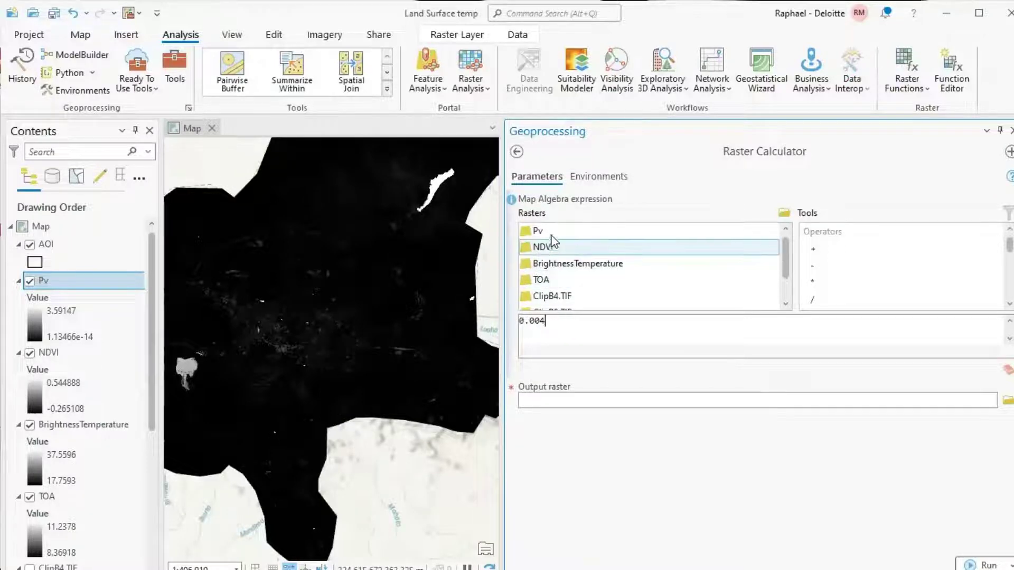
double_click(814, 283)
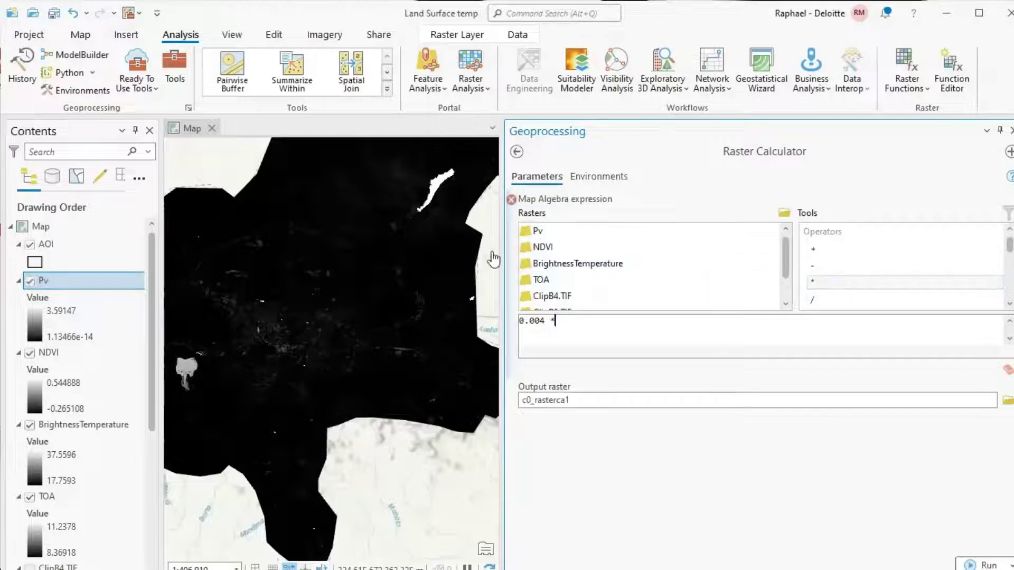
double_click(538, 231)
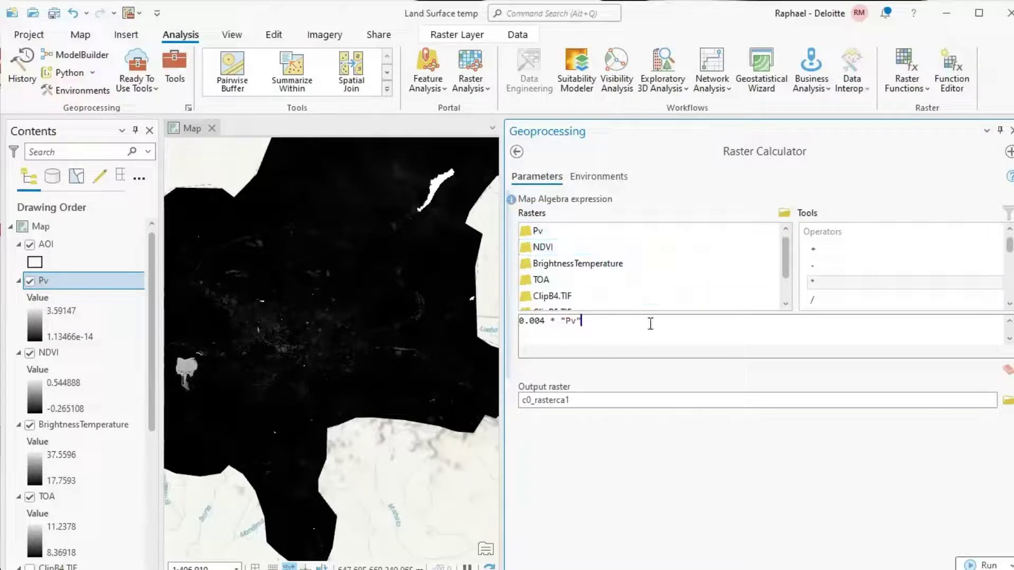
click(816, 248)
double_click(819, 251)
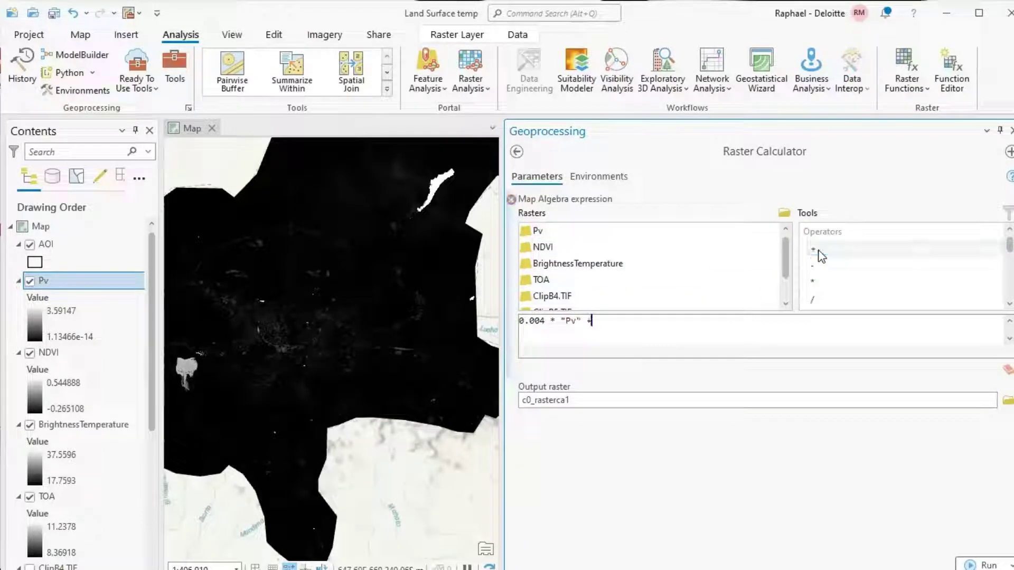
text(0.)
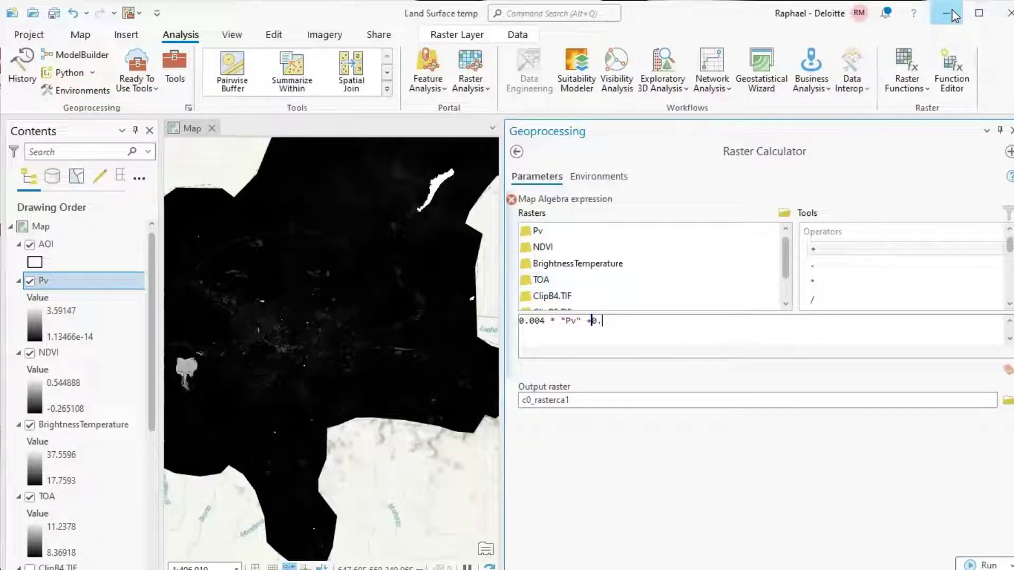
text(986)
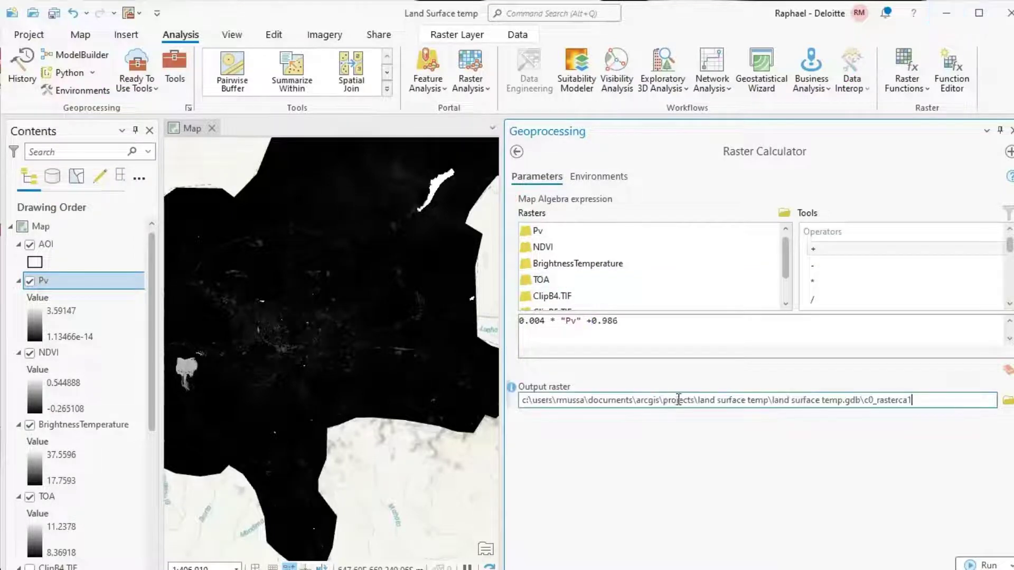
Name the output raster Emisivity in the land surface temp geodatabase and run the calculation
key(BackSpace)
key(BackSpace)
key(BackSpace)
key(BackSpace)
key(BackSpace)
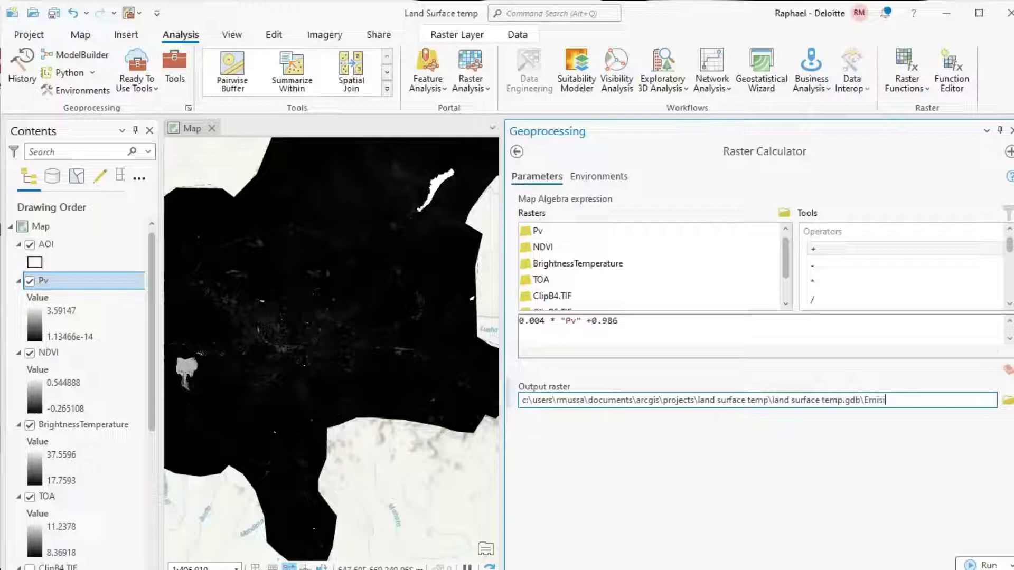
text(ity)
click(982, 564)
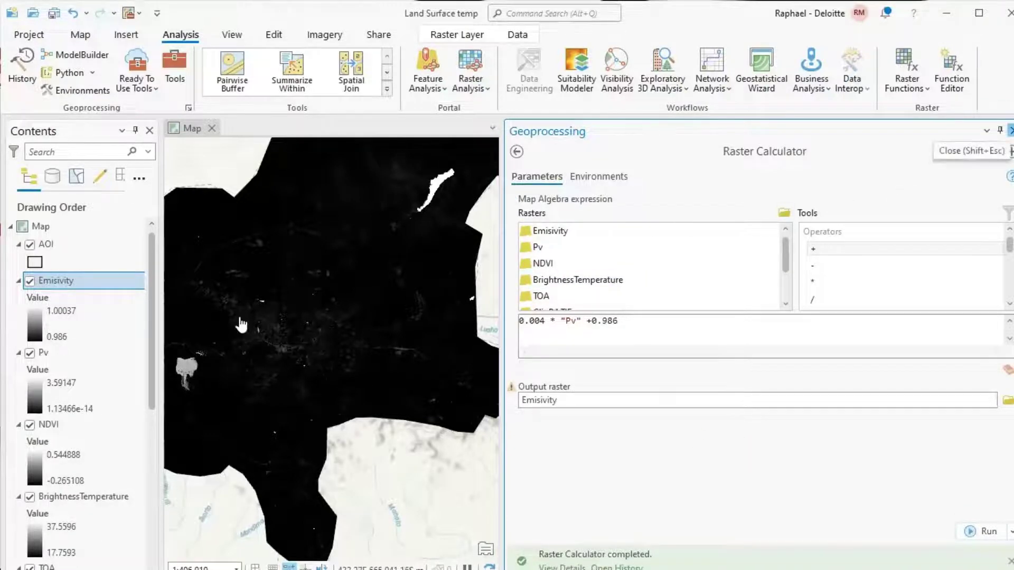
Close the Raster Calculator and hide the AOI layer to inspect the emissivity raster on the map
click(1010, 129)
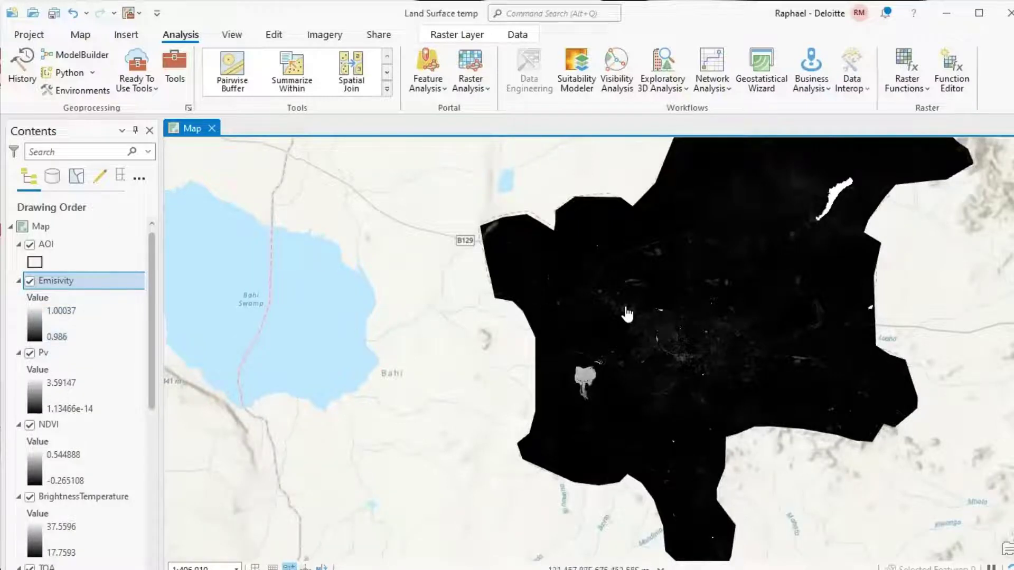
drag(608, 322, 552, 336)
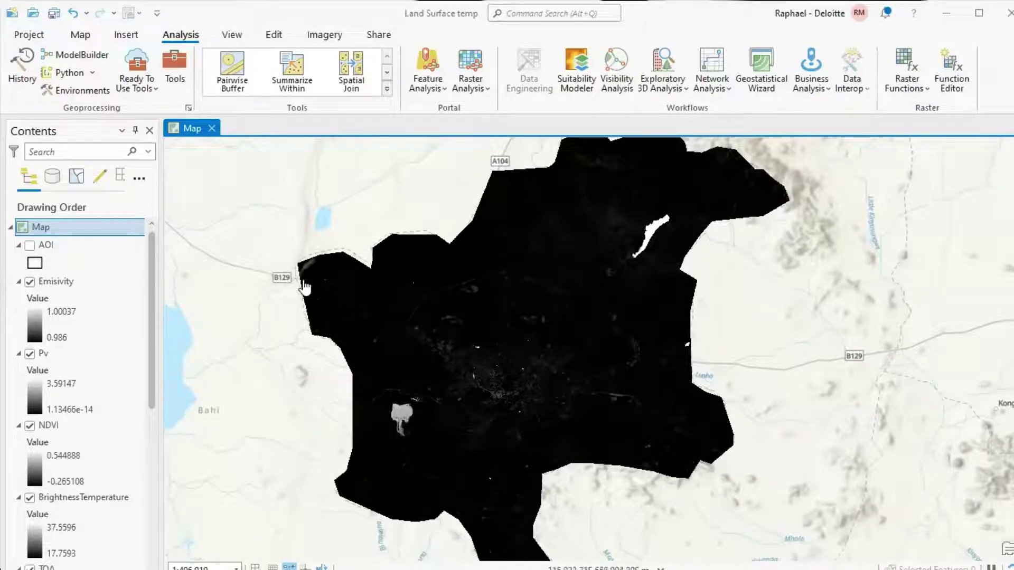
scroll(474, 289, down, 2)
scroll(474, 289, up, 2)
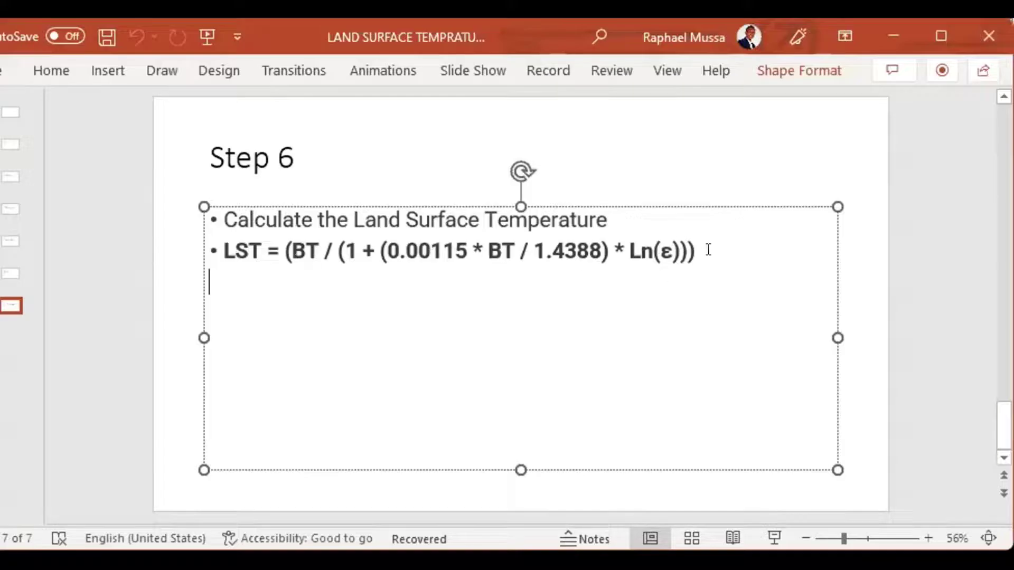
Switch to PowerPoint and examine the land surface temperature formula on the Step 6 slide, including its BT and Ln(ε) terms
drag(708, 249, 274, 278)
click(366, 306)
double_click(308, 260)
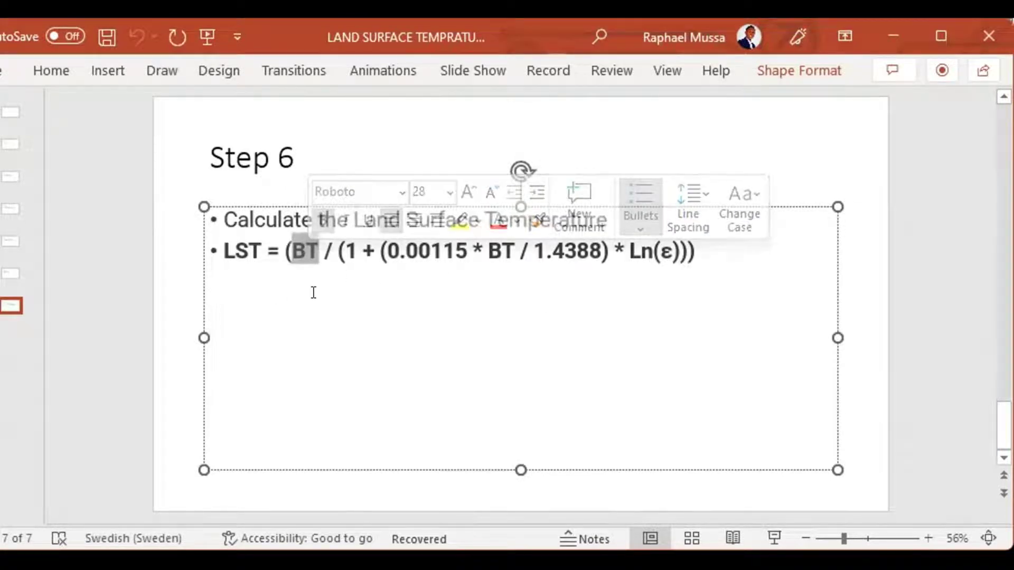
click(310, 292)
click(305, 250)
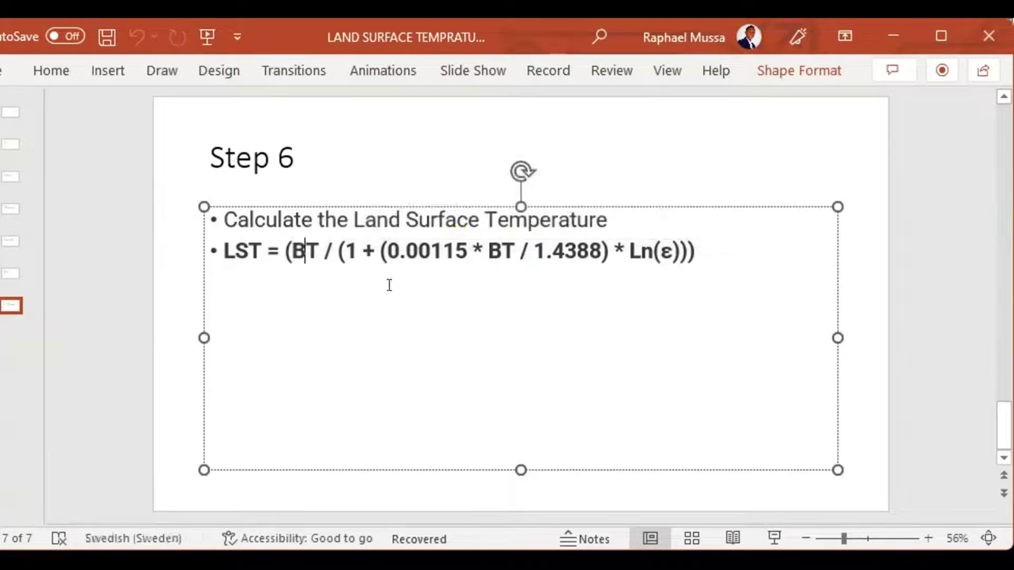
double_click(498, 248)
click(496, 317)
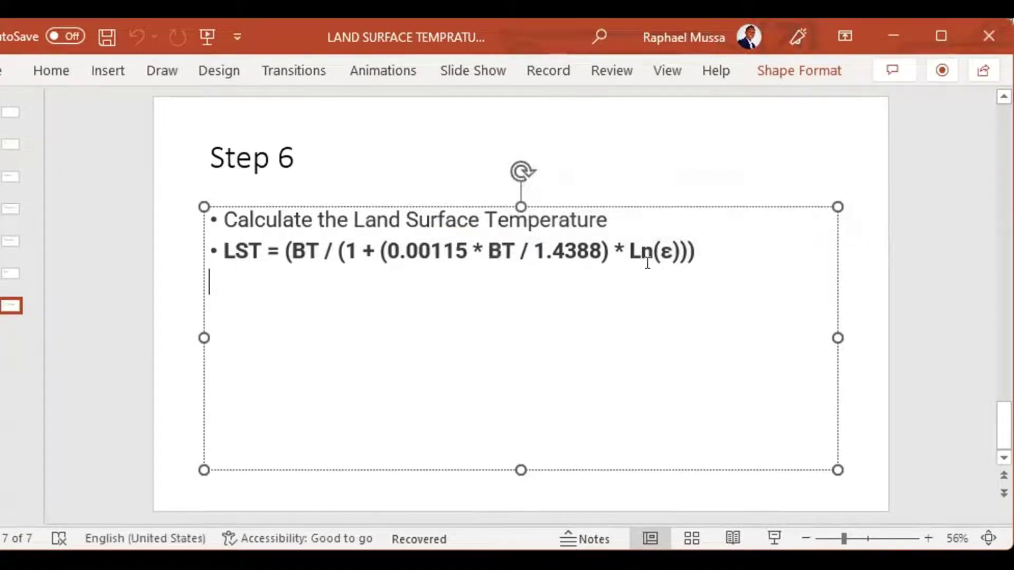
click(661, 249)
click(647, 316)
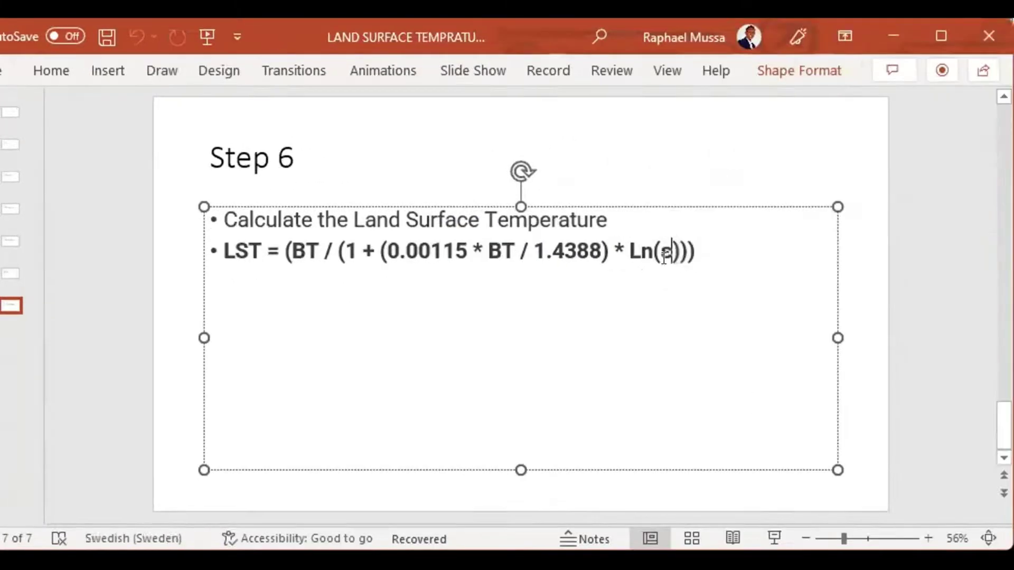
drag(672, 250, 657, 249)
click(695, 249)
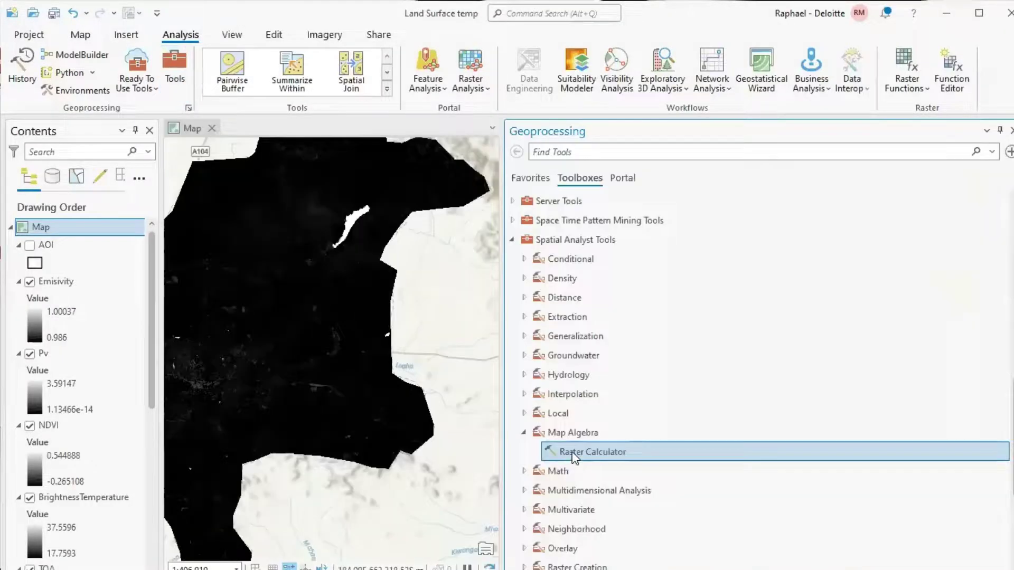
Switch back to ArcGIS Pro and start a new Raster Calculator expression with ( "BrightnessTemperature"/(1+(0.00115*
click(575, 454)
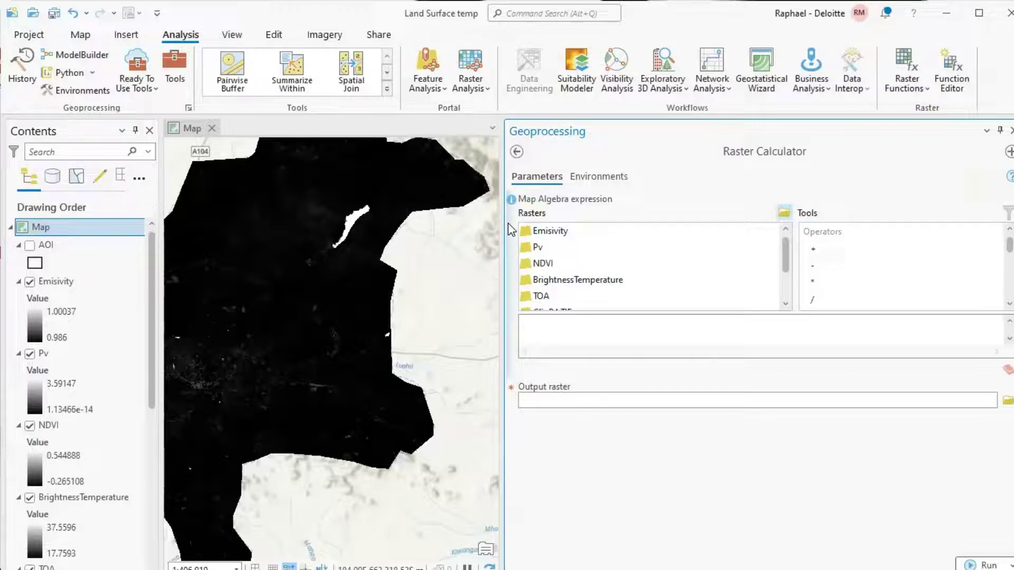
click(567, 334)
text(()
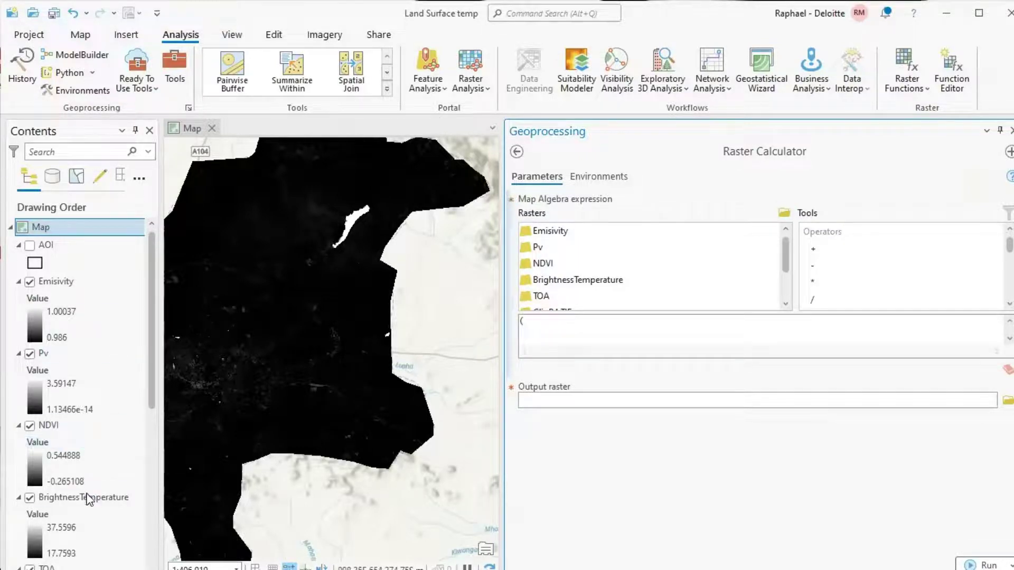
drag(89, 499, 633, 335)
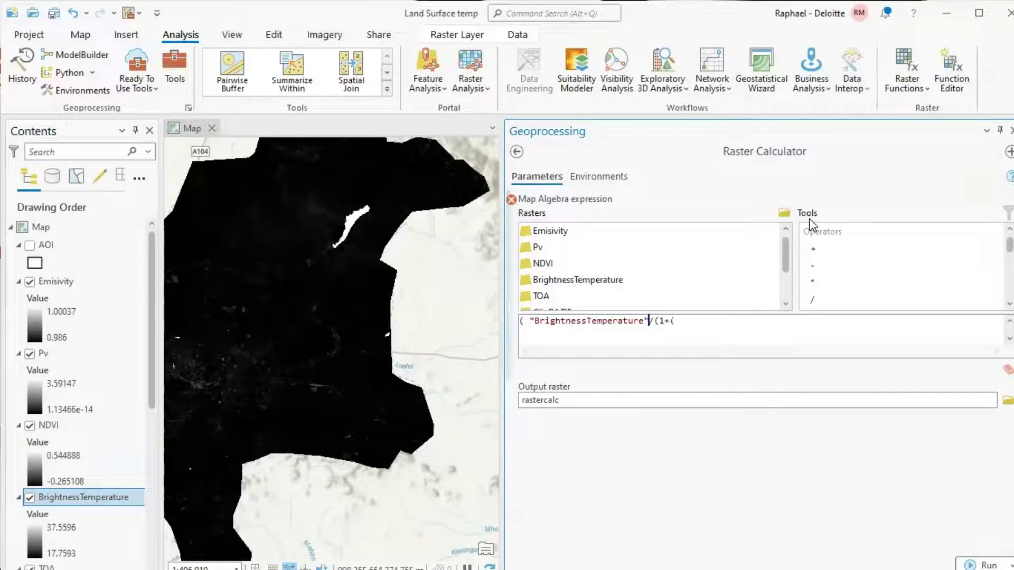
text(.00115*)
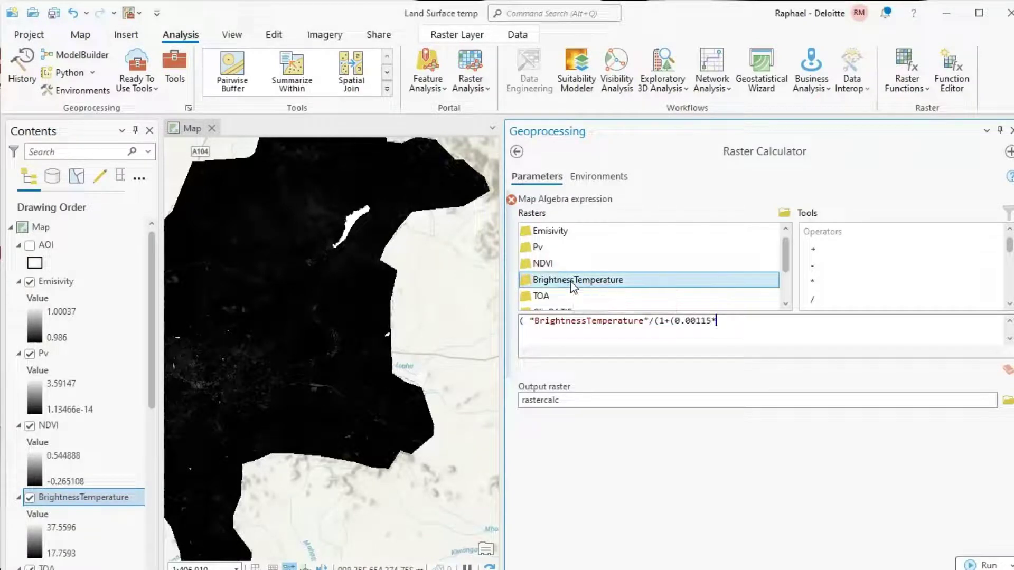
Complete the land surface temperature expression with "BrightnessTemperature"/1.4388)* Ln("Emisivity")))
double_click(572, 281)
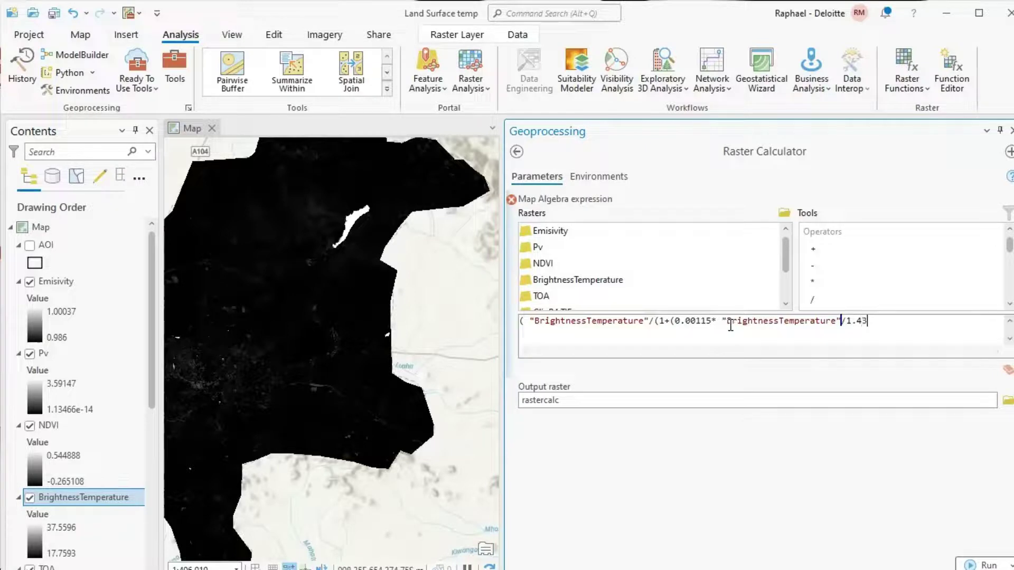
text(88)*)
scroll(898, 264, down, 10)
double_click(816, 265)
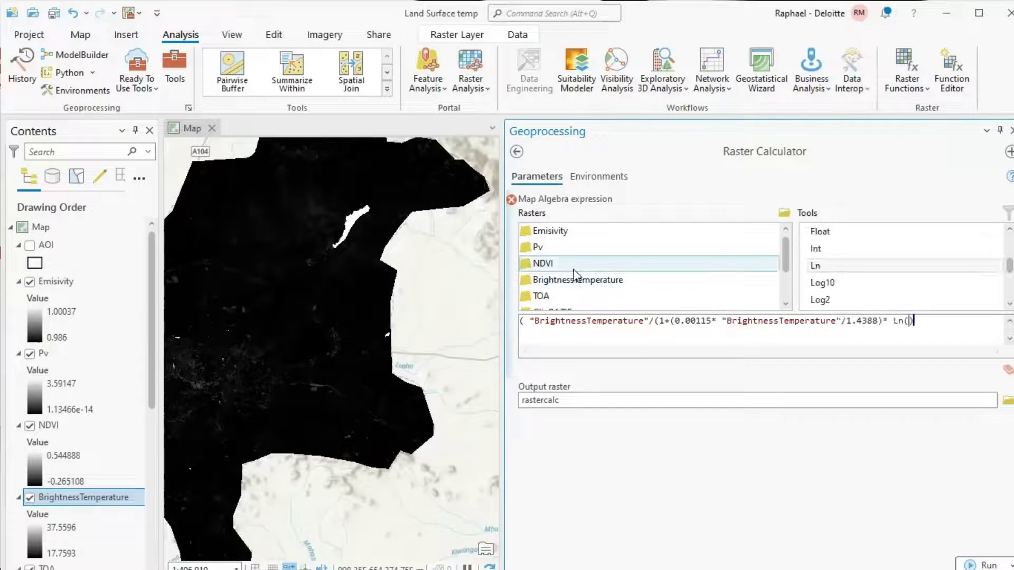
double_click(553, 235)
click(986, 324)
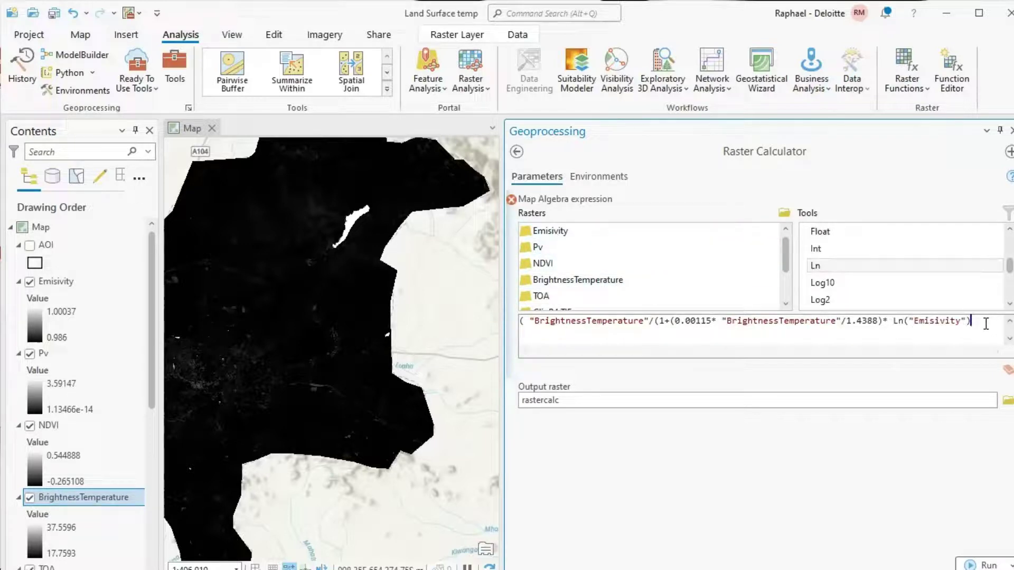
text()))
Name the output raster LandSurfaceTemp in the project's land surface temp.gdb geodatabase and run the calculation
key(BackSpace)
key(BackSpace)
key(BackSpace)
key(BackSpace)
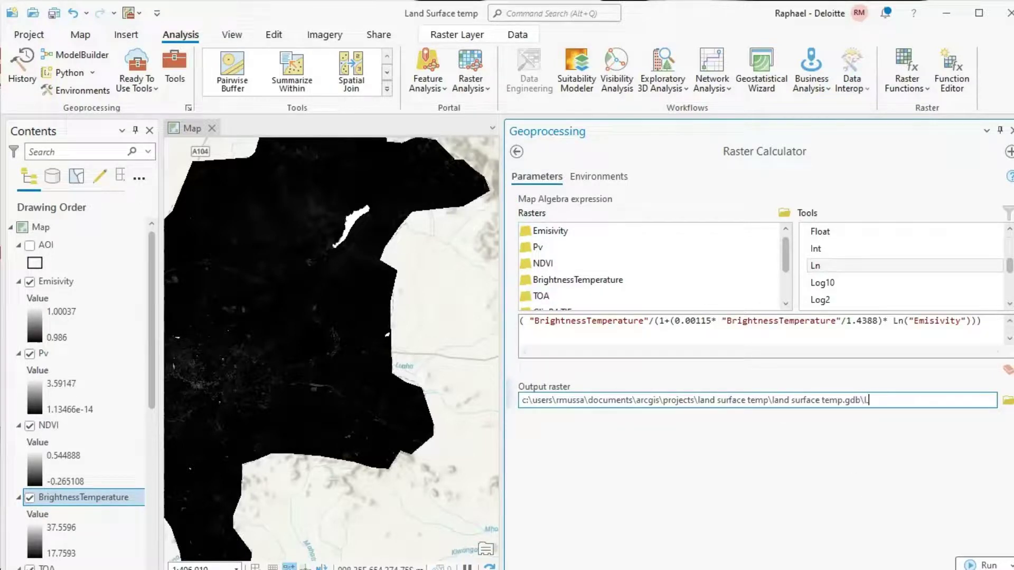
text(Land arfaceTemp)
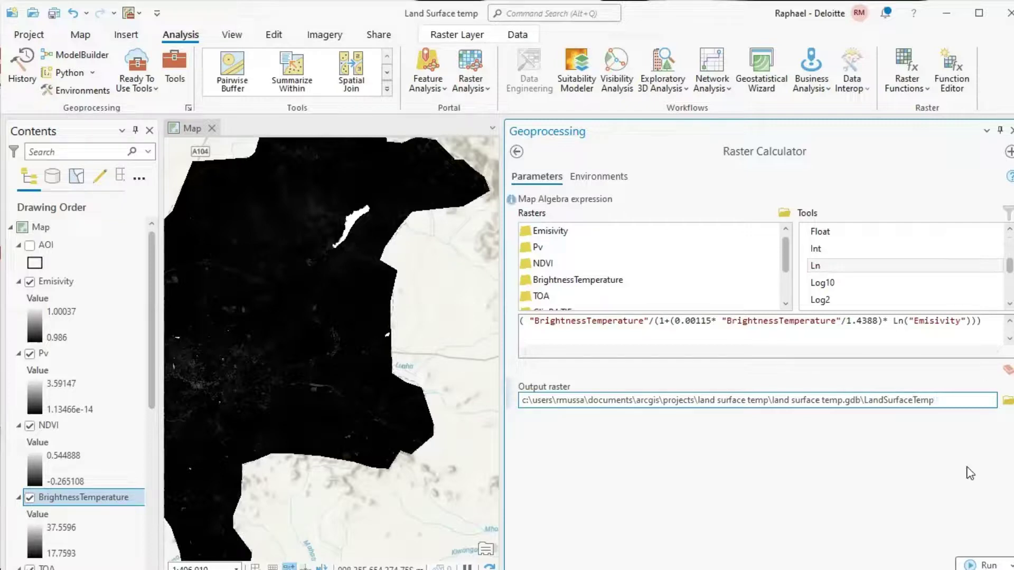
click(985, 564)
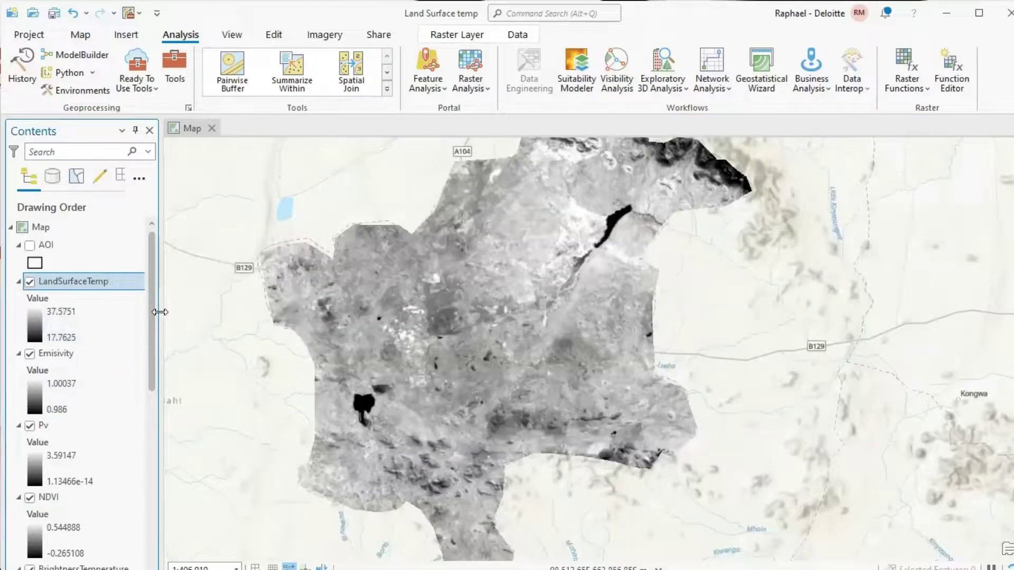
Widen the Contents pane and examine the grayscale LandSurfaceTemp raster on the map, both close up and in full
drag(158, 315, 258, 315)
scroll(403, 244, up, 4)
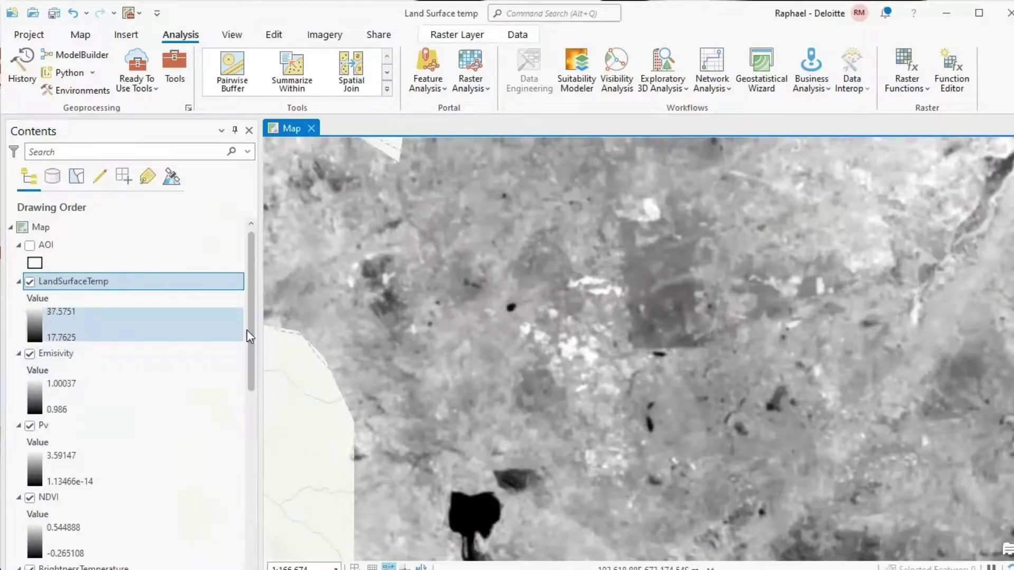
scroll(463, 345, down, 4)
scroll(580, 357, up, 2)
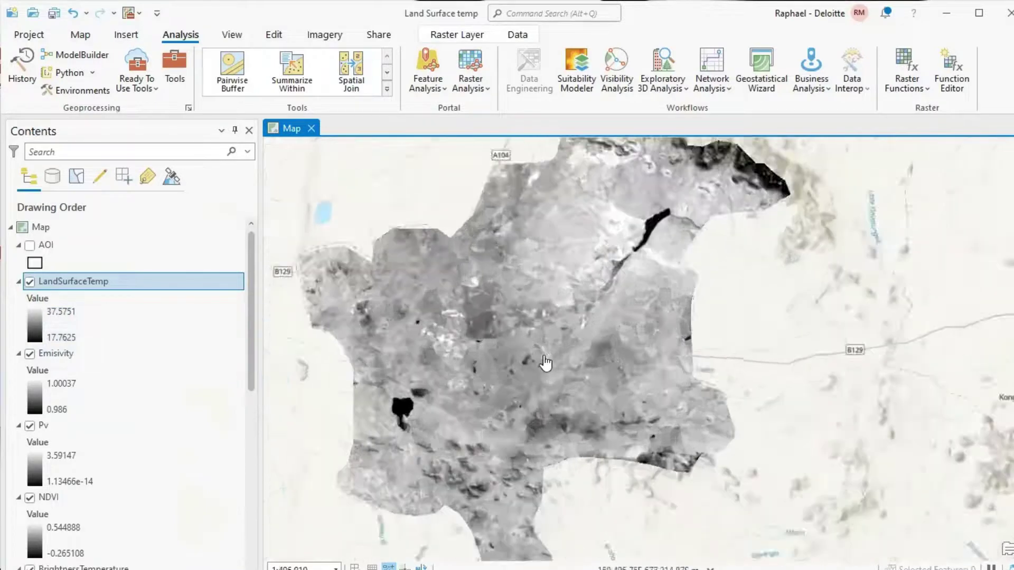
scroll(550, 364, down, 3)
scroll(553, 364, up, 2)
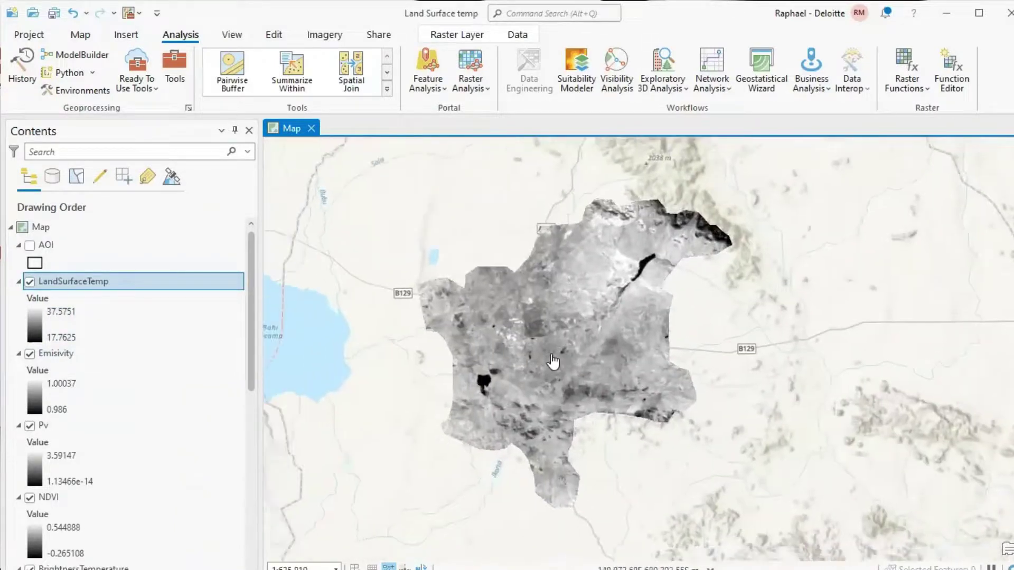
scroll(552, 363, up, 1)
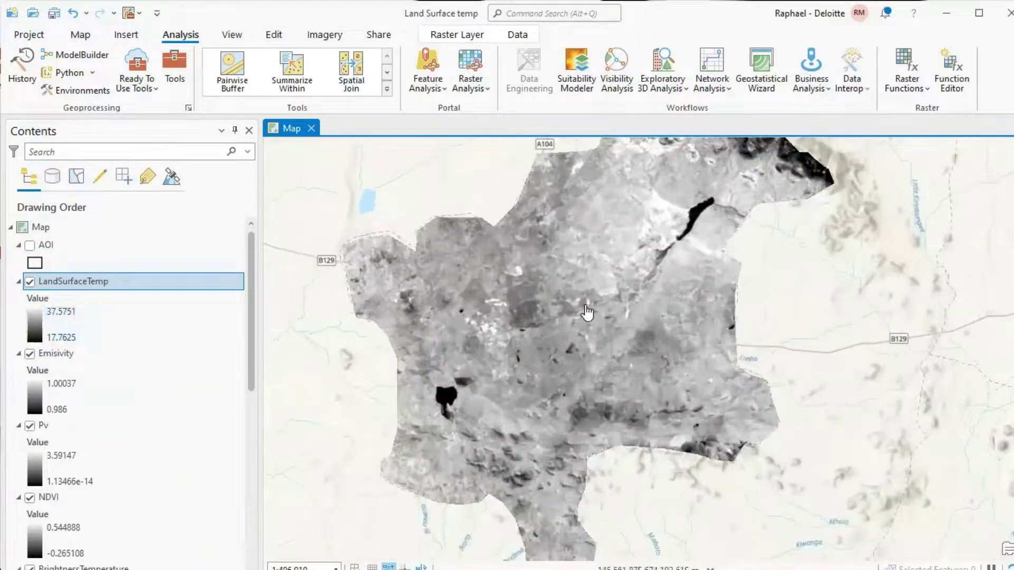
scroll(528, 343, down, 1)
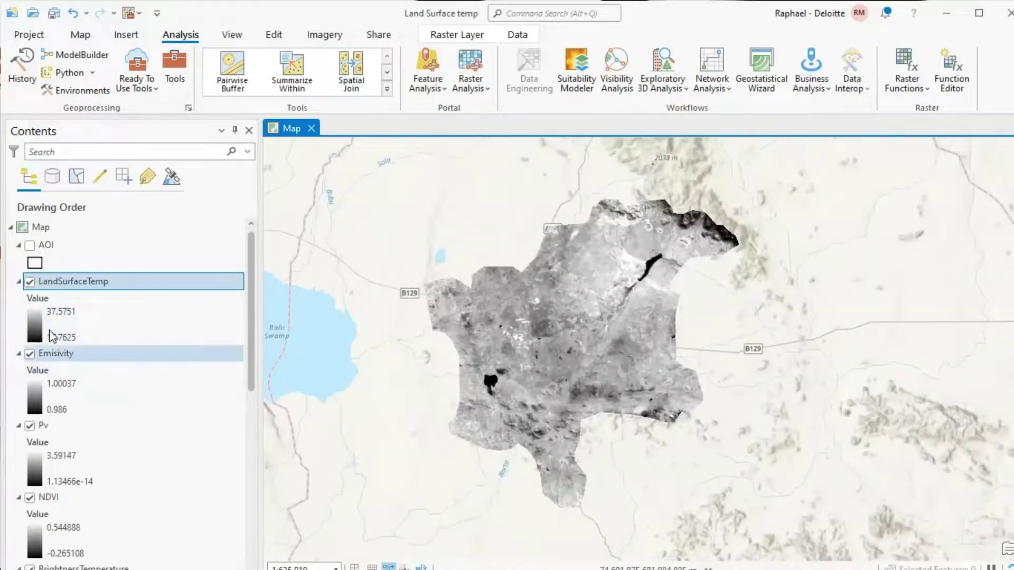
Apply the continuous green-yellow-red color scheme to the LandSurfaceTemp layer's stretch symbology
click(33, 324)
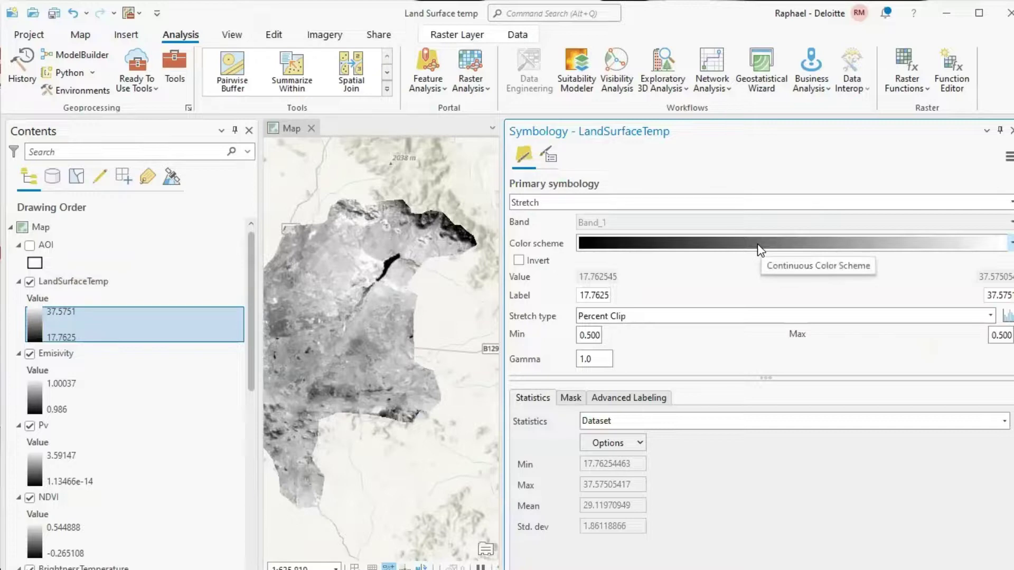
click(758, 249)
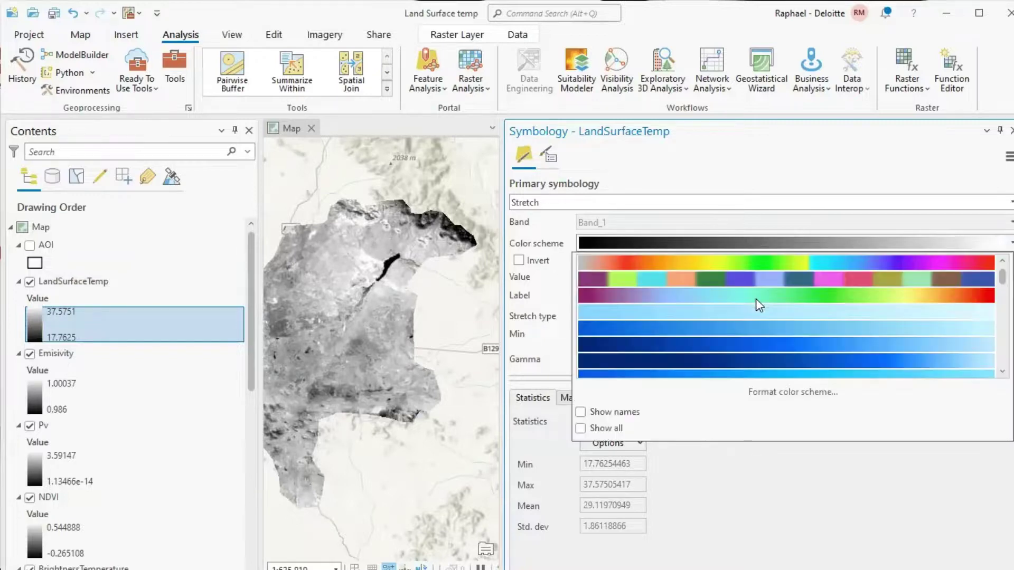
scroll(755, 300, down, 1)
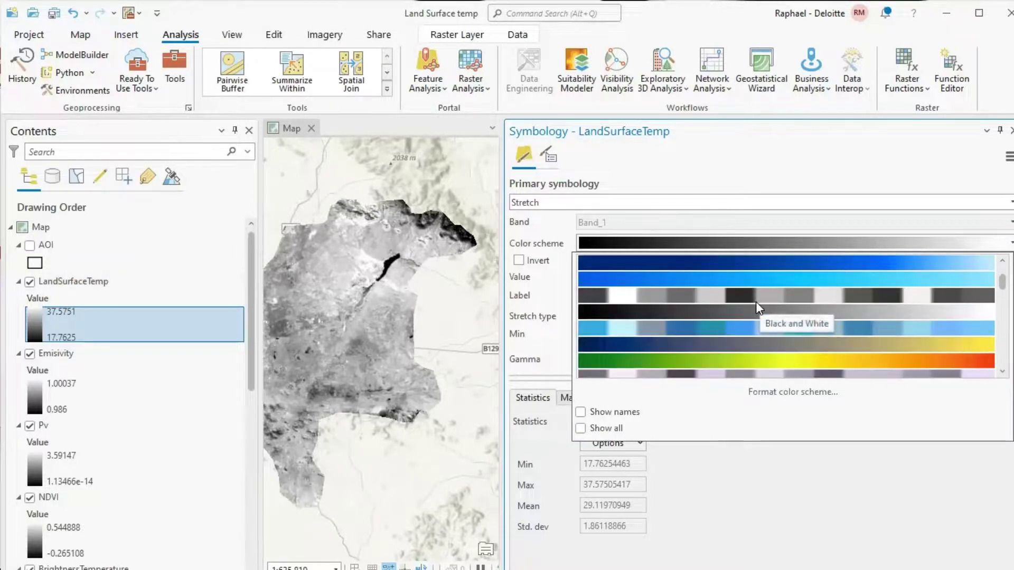
click(732, 362)
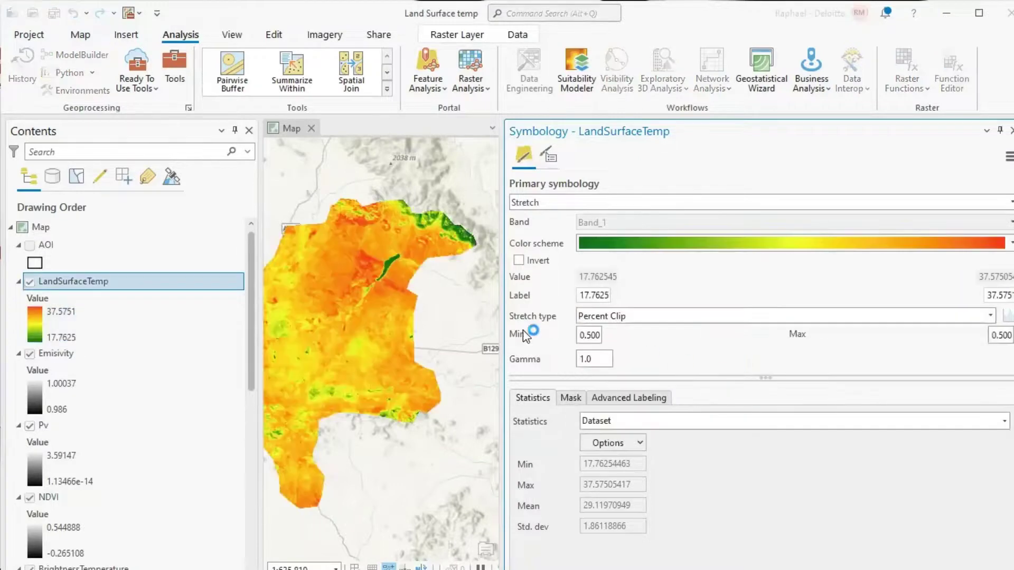
Compare the colored LandSurfaceTemp raster with its color ramp, then close the symbology settings and examine hot and cool areas across the map
scroll(344, 343, up, 2)
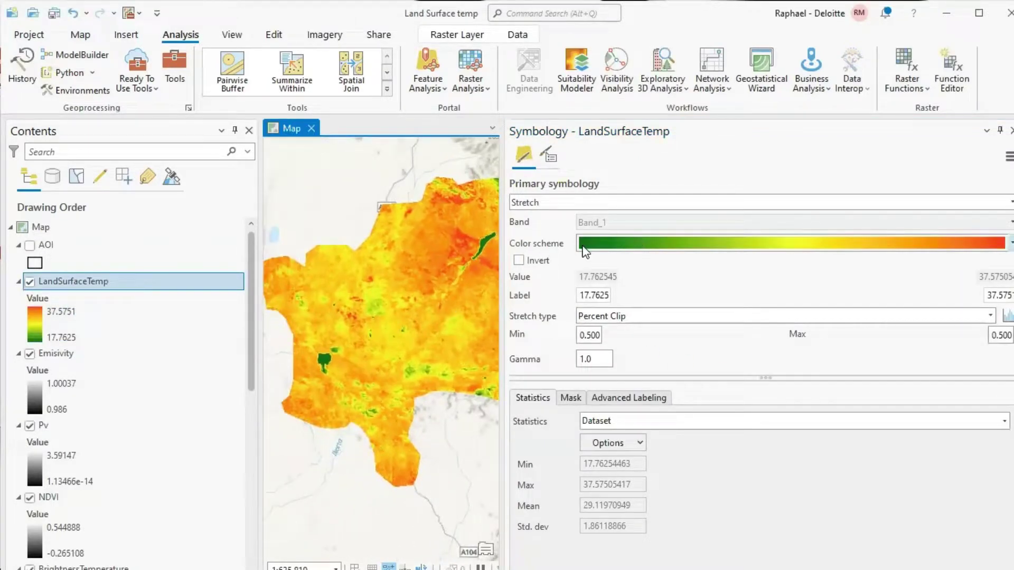
scroll(374, 341, down, 2)
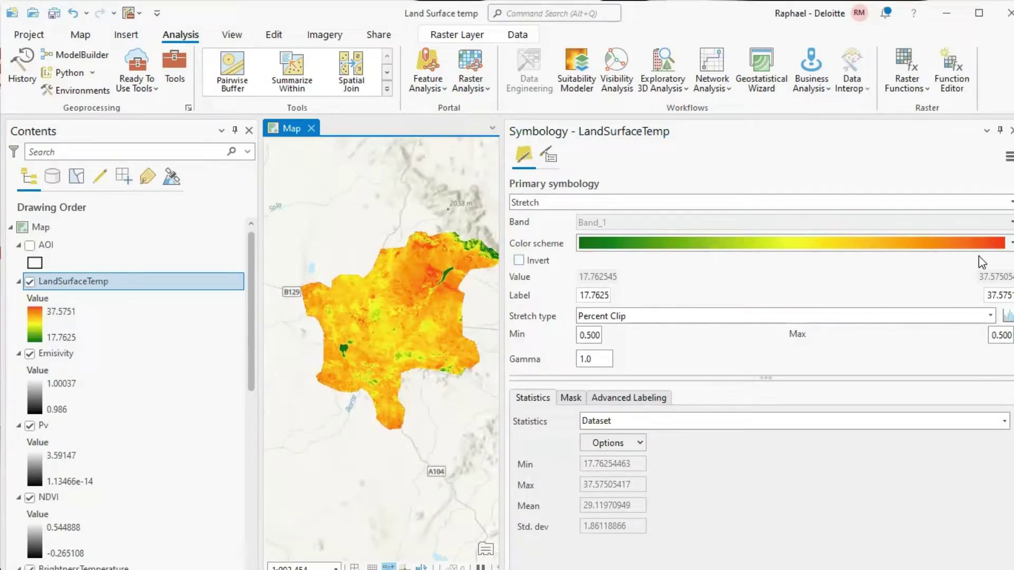
scroll(396, 280, up, 2)
scroll(445, 247, down, 2)
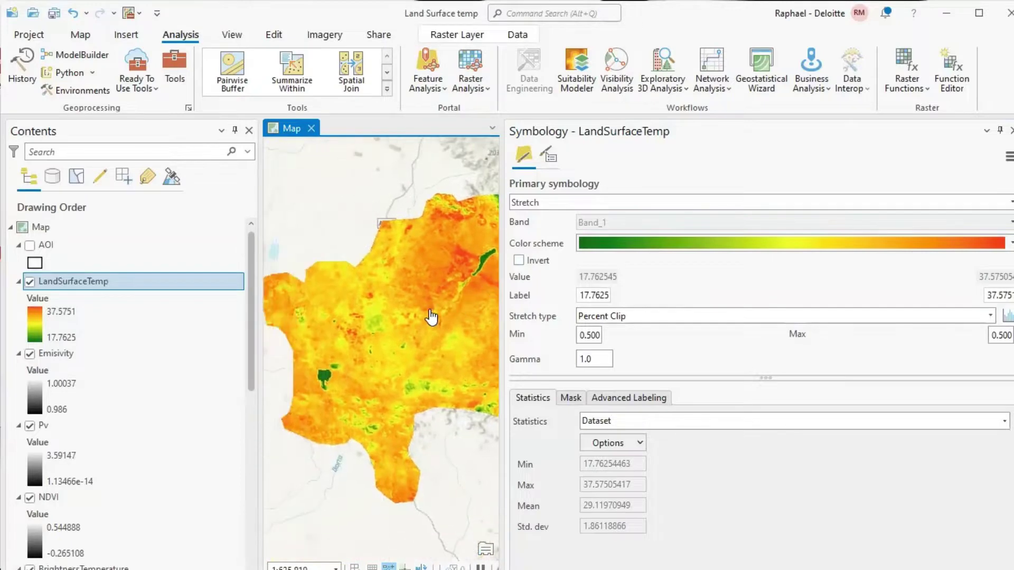
scroll(430, 253, down, 3)
scroll(426, 334, up, 2)
scroll(422, 349, up, 2)
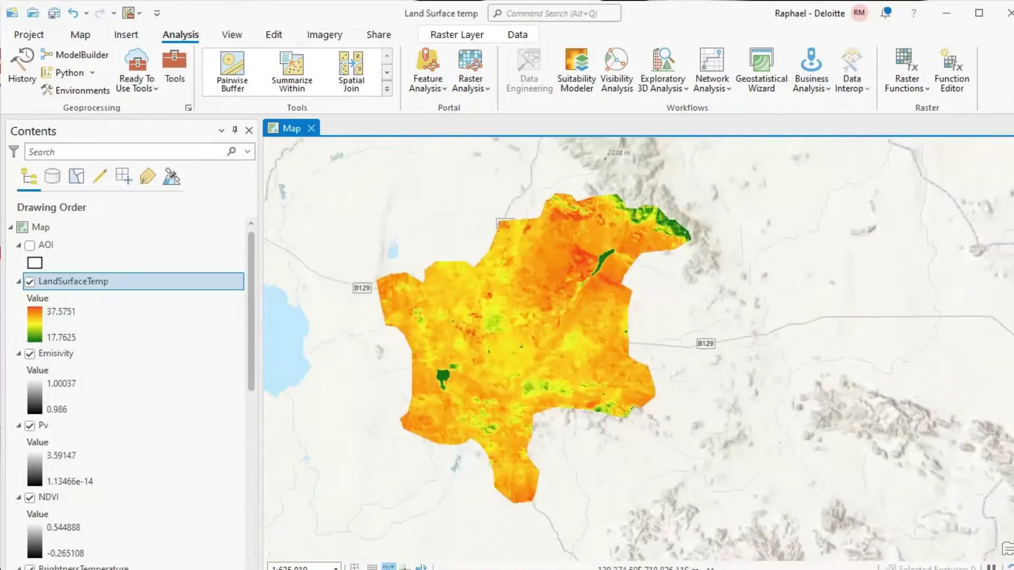
scroll(579, 330, up, 2)
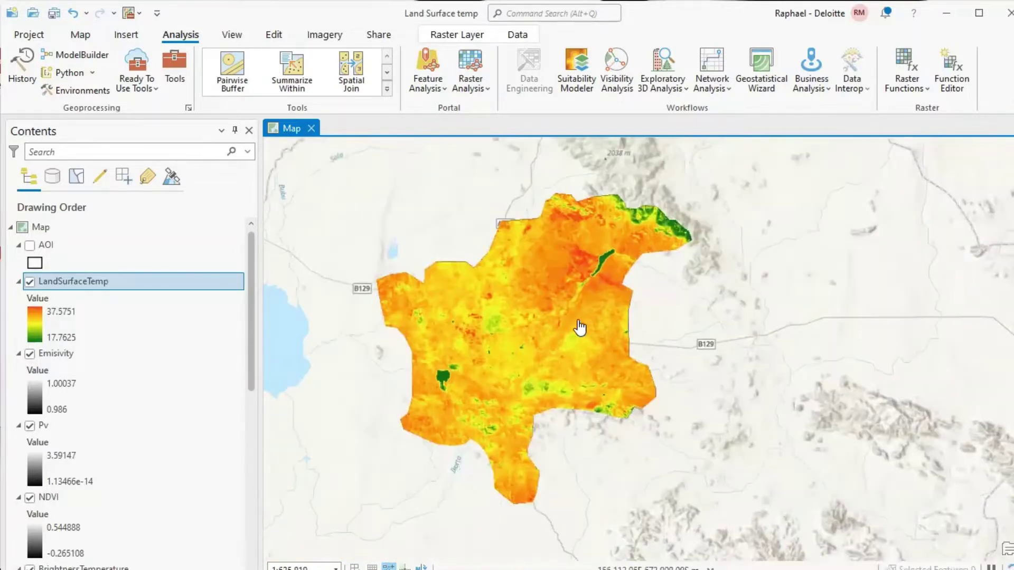
scroll(528, 331, down, 1)
scroll(519, 328, up, 1)
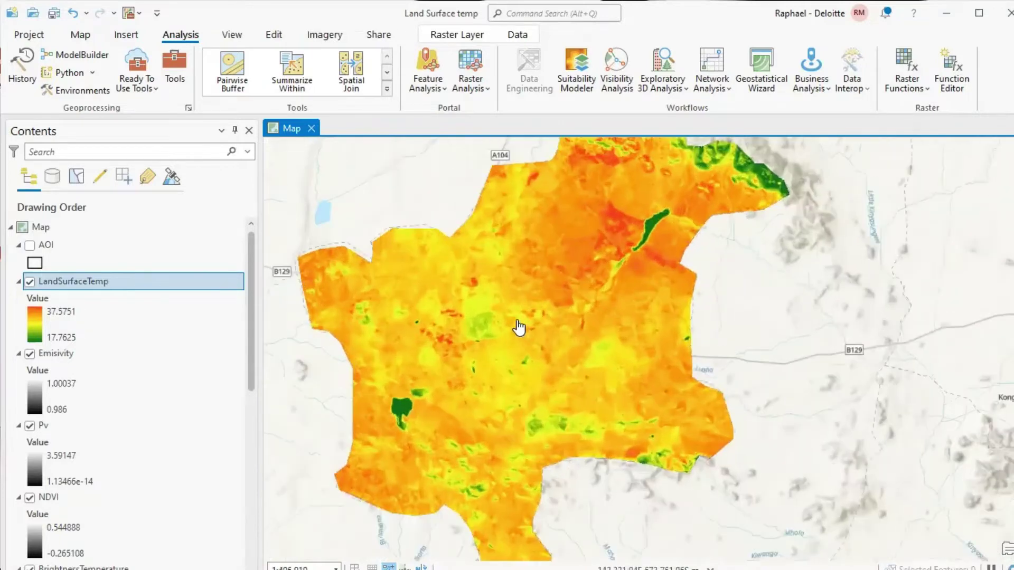
scroll(519, 328, down, 1)
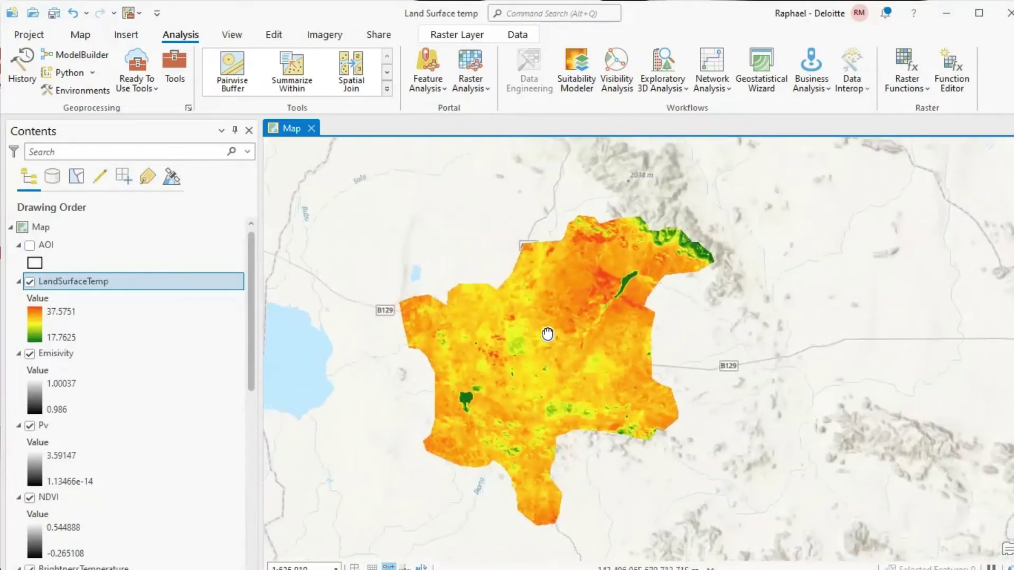
scroll(546, 335, up, 1)
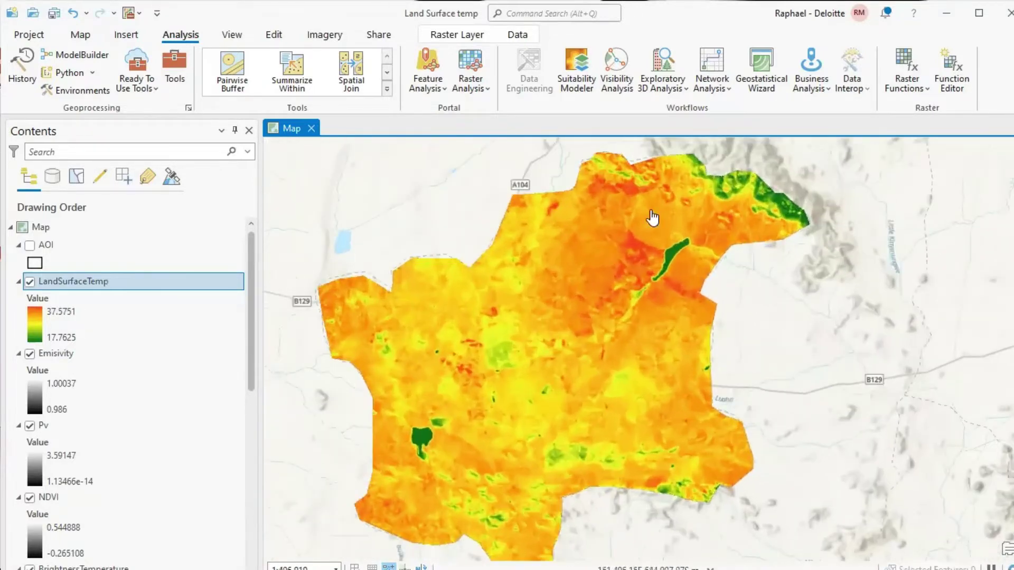